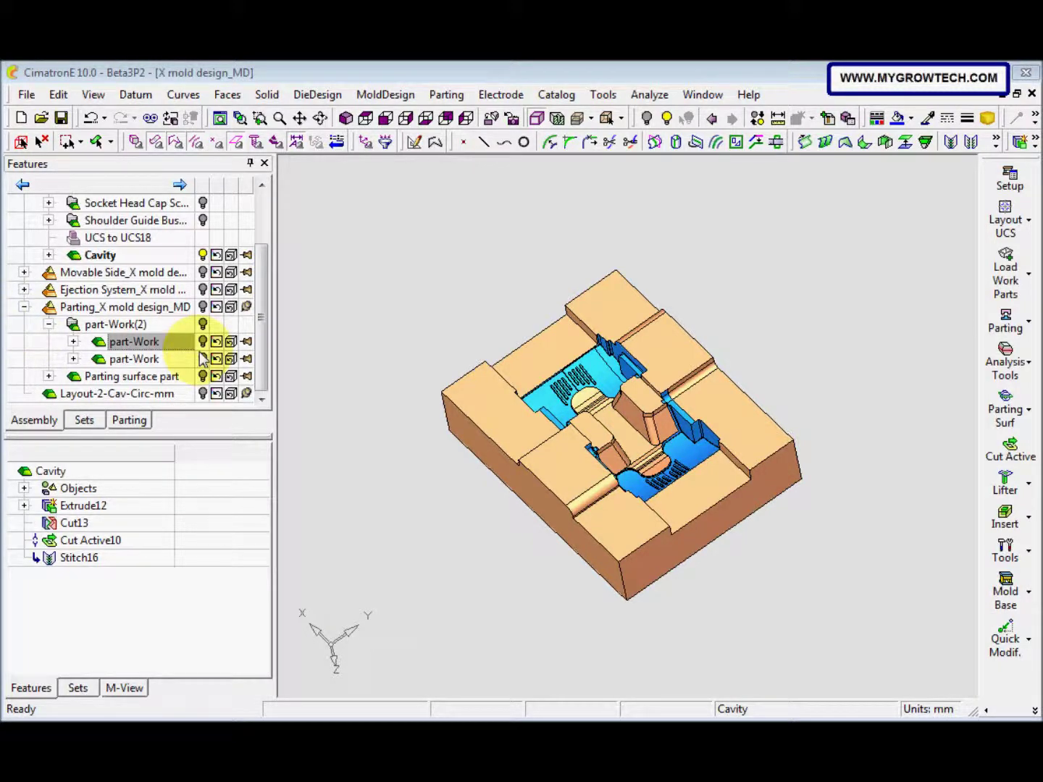
# - Activate the Movable Side subassembly and hide its components so only the cavity block remains displayed
pyautogui.scroll(2, 253, 359)
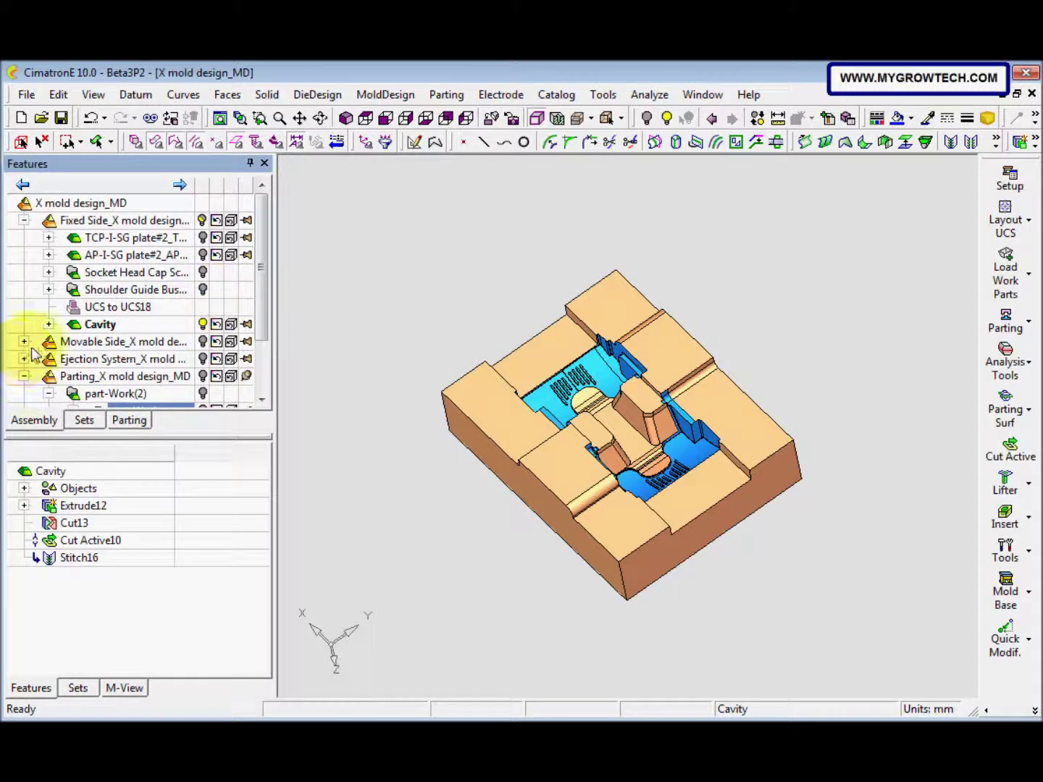
pyautogui.click(24, 221)
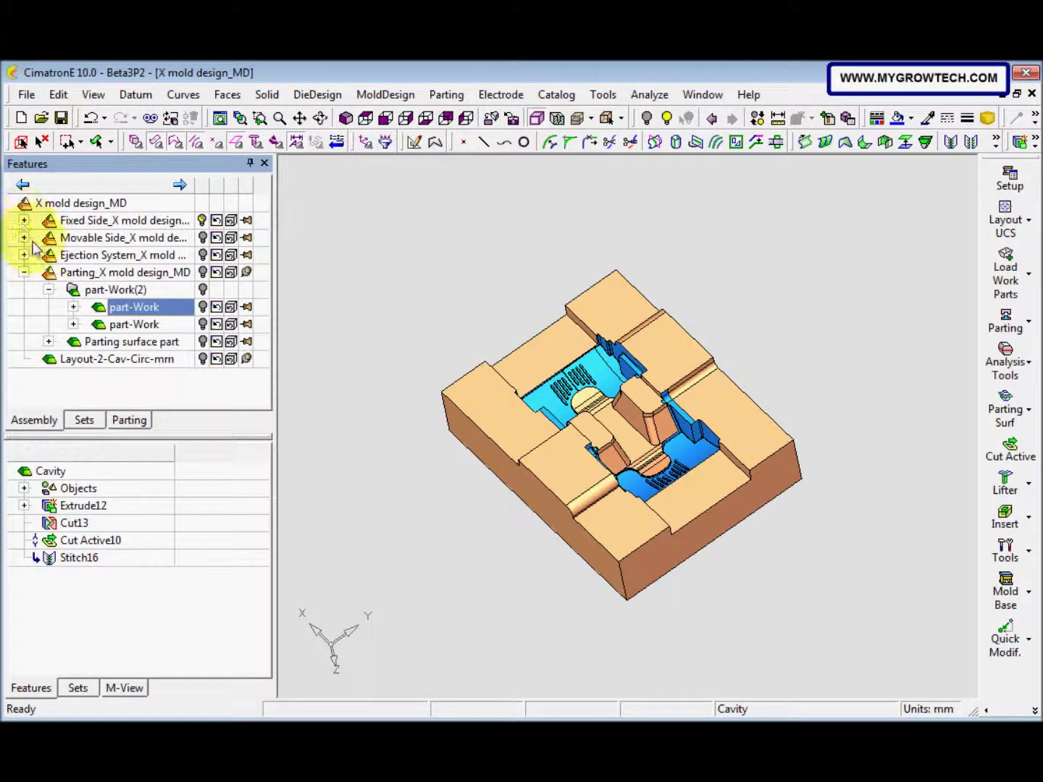
pyautogui.doubleClick(86, 238)
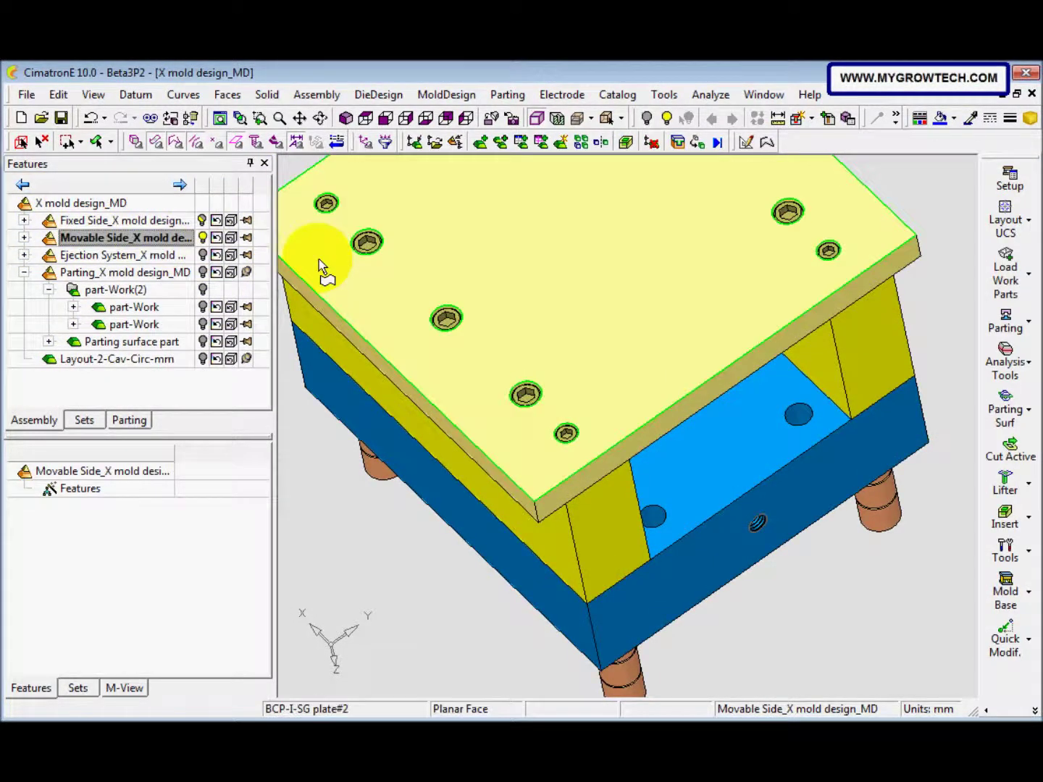
pyautogui.click(216, 239)
# - Add a new part component in millimetres named Core to the Movable Side subassembly, placed on the assembly UCS
pyautogui.click(561, 143)
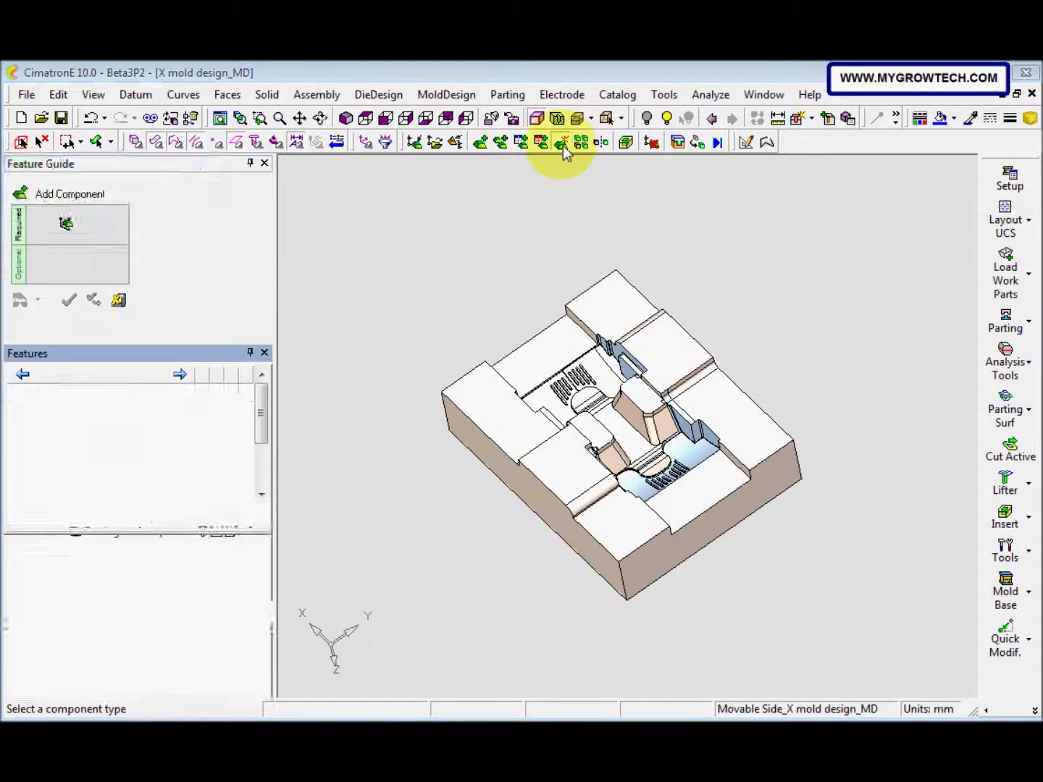
pyautogui.moveTo(148, 99); pyautogui.dragTo(216, 113)
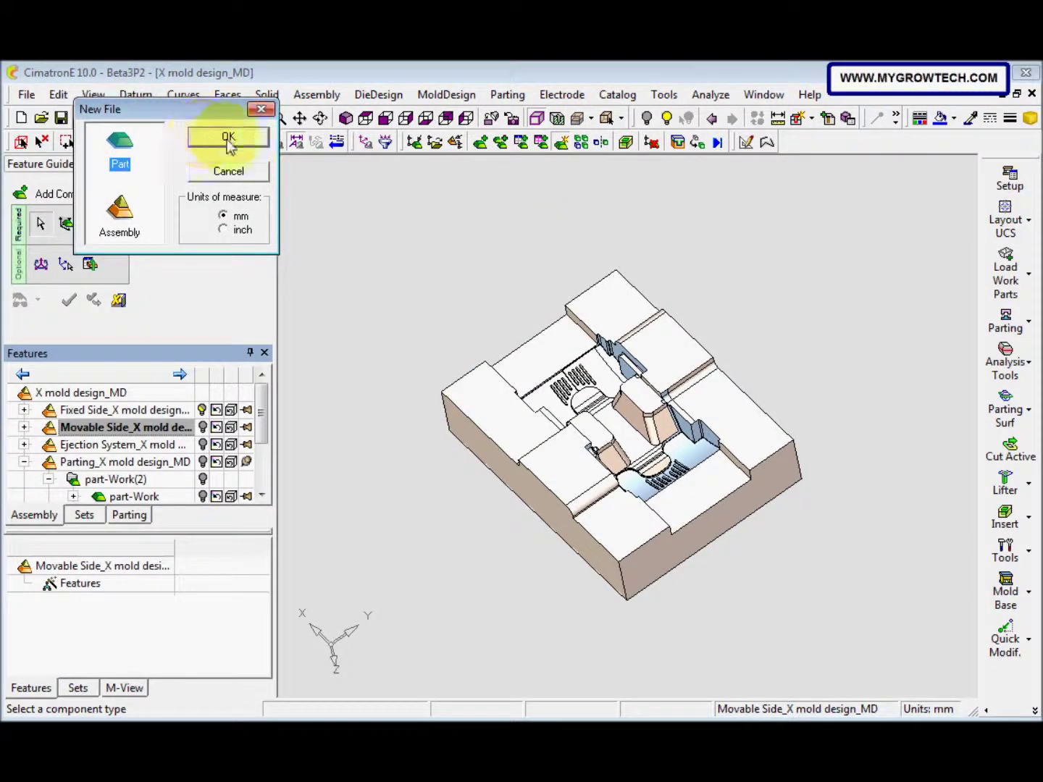
pyautogui.click(229, 140)
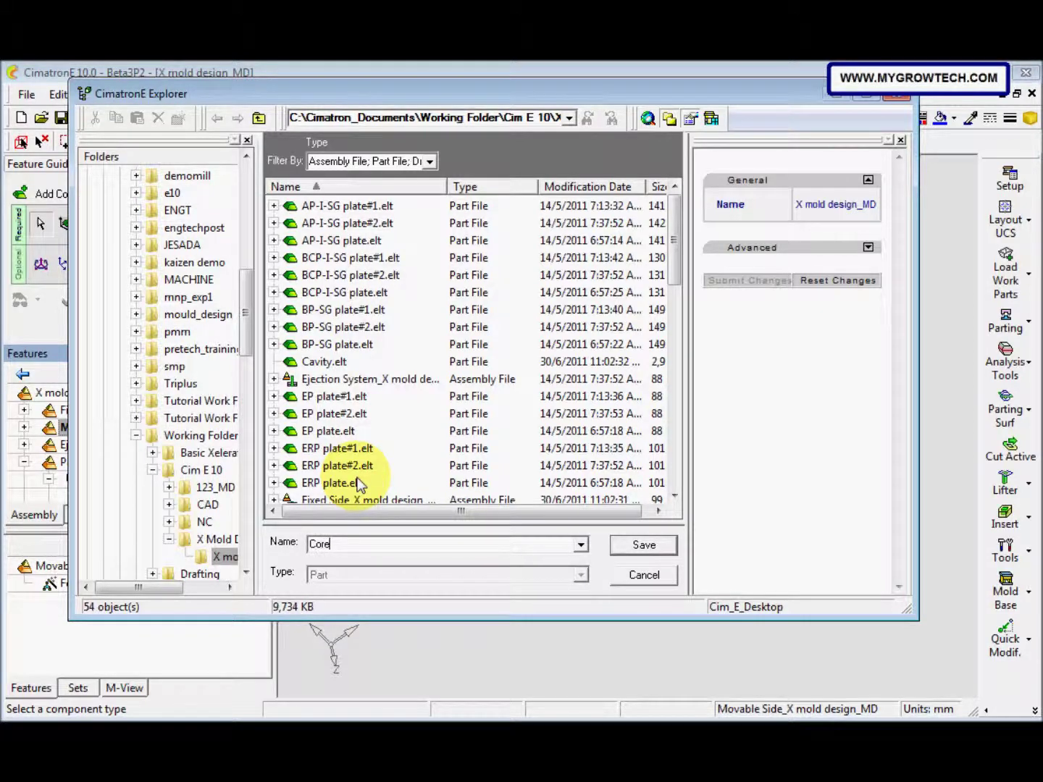
pyautogui.click(645, 548)
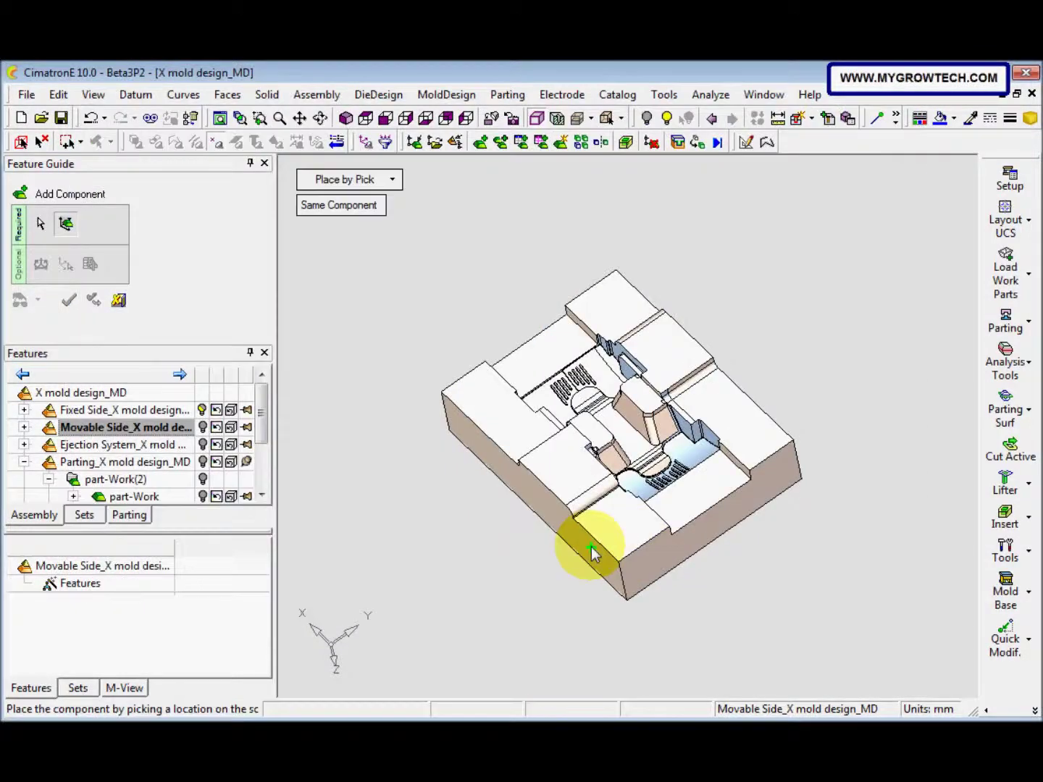
pyautogui.click(392, 180)
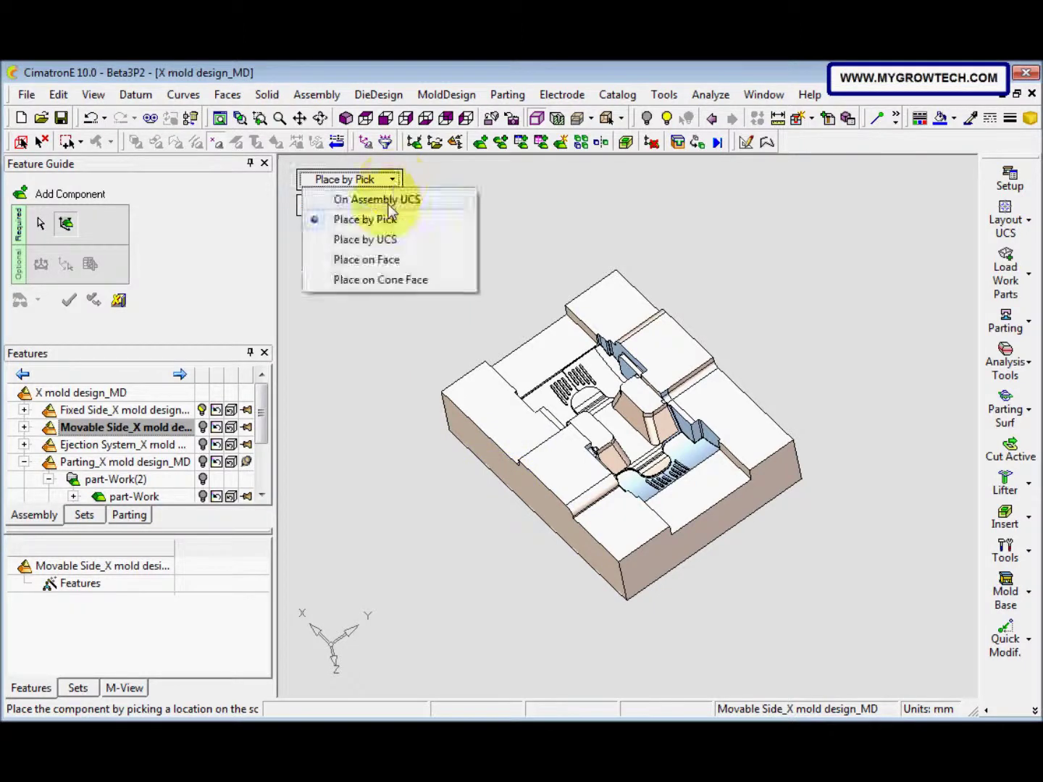
pyautogui.click(392, 202)
pyautogui.click(408, 265)
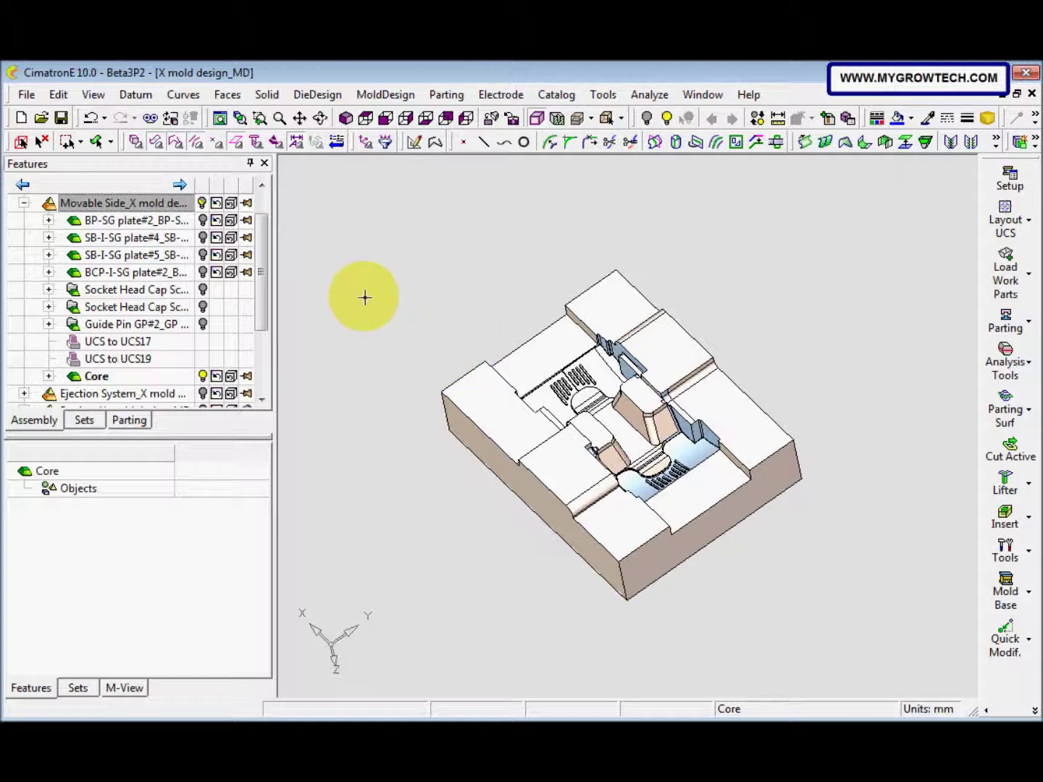
# - Create a composite curve in the Core part from the chained outline edges of the cavity block's flat rectangular face
pyautogui.moveTo(398, 351); pyautogui.dragTo(551, 492, button='middle')
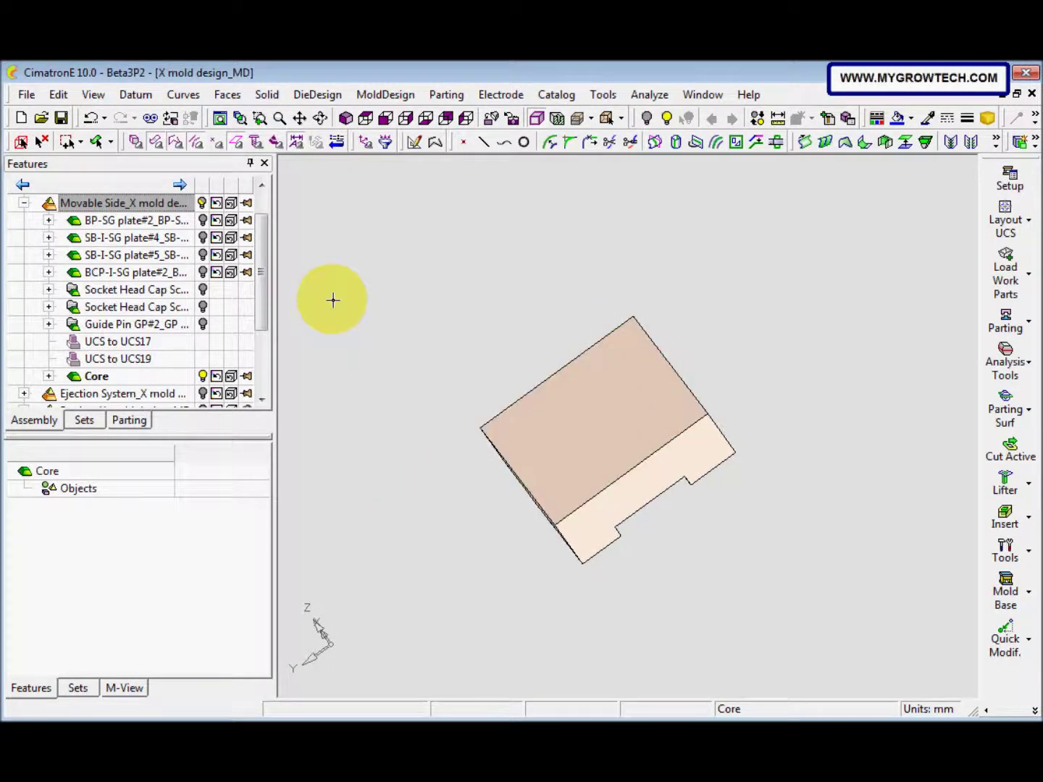
pyautogui.moveTo(265, 296); pyautogui.dragTo(271, 272)
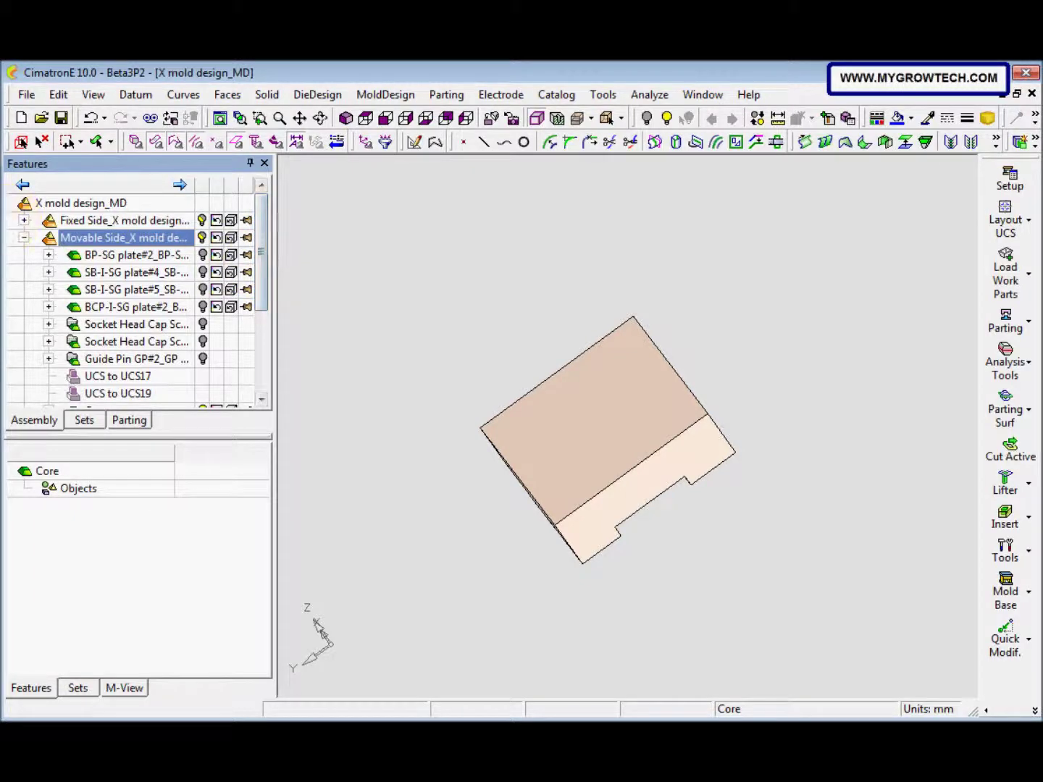
pyautogui.scroll(-3, 217, 273)
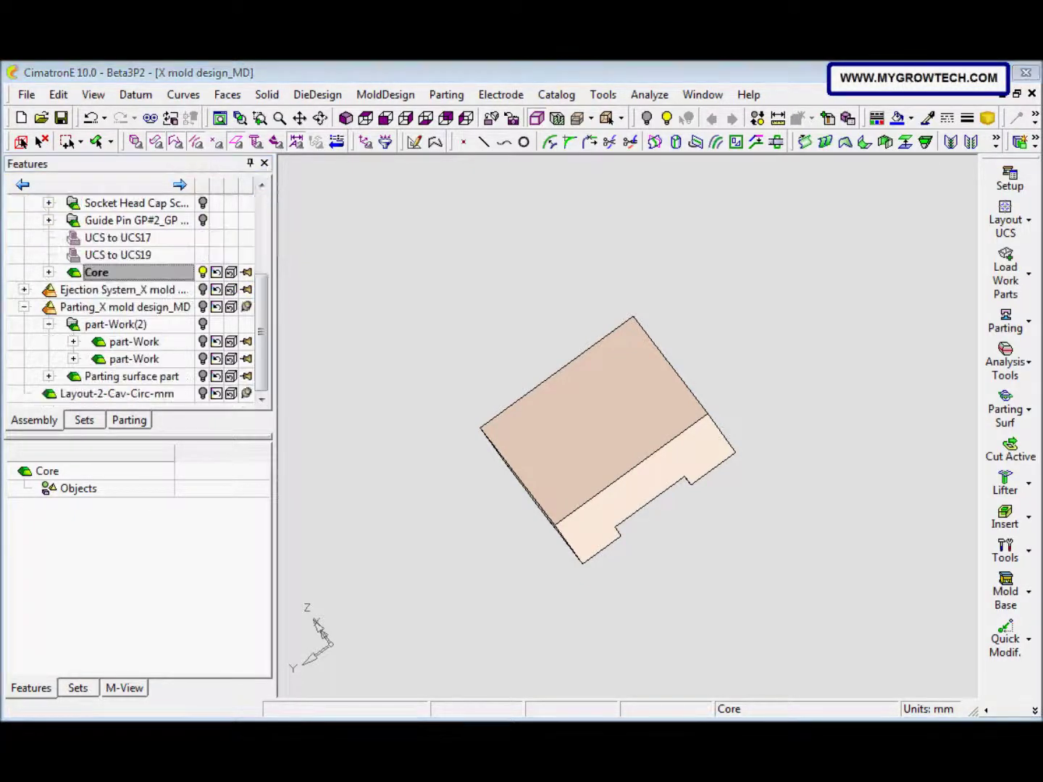
pyautogui.click(435, 145)
pyautogui.moveTo(499, 394); pyautogui.dragTo(540, 485, button='middle')
pyautogui.click(547, 512)
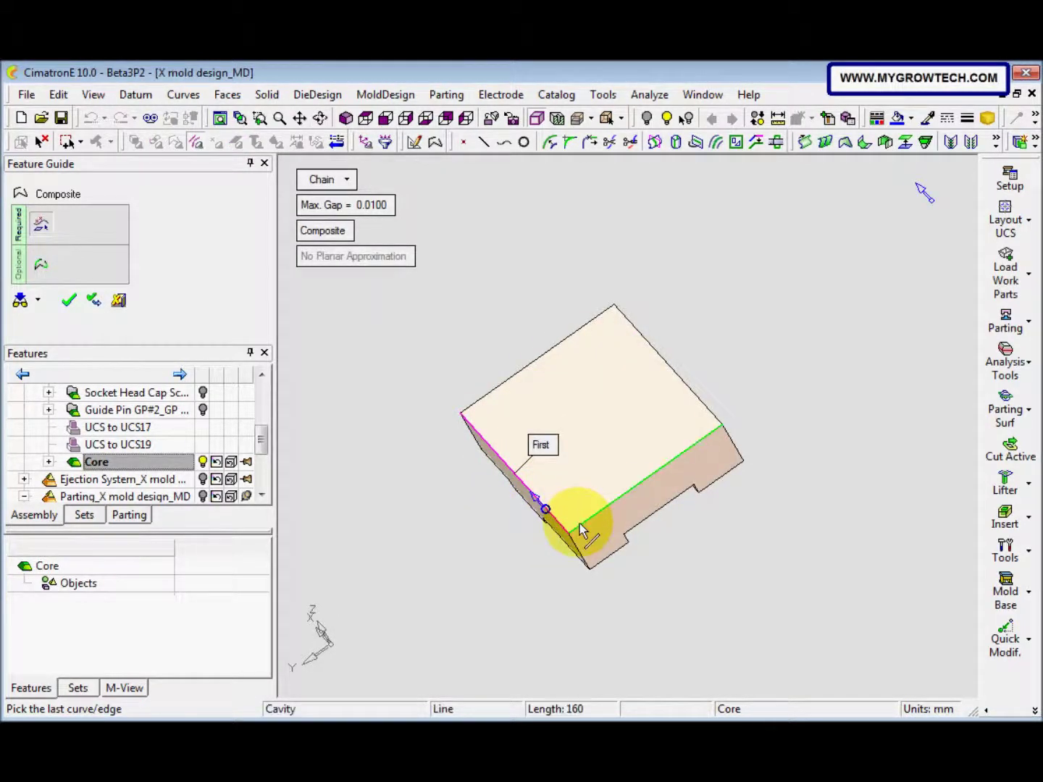
pyautogui.click(582, 532)
pyautogui.click(571, 501)
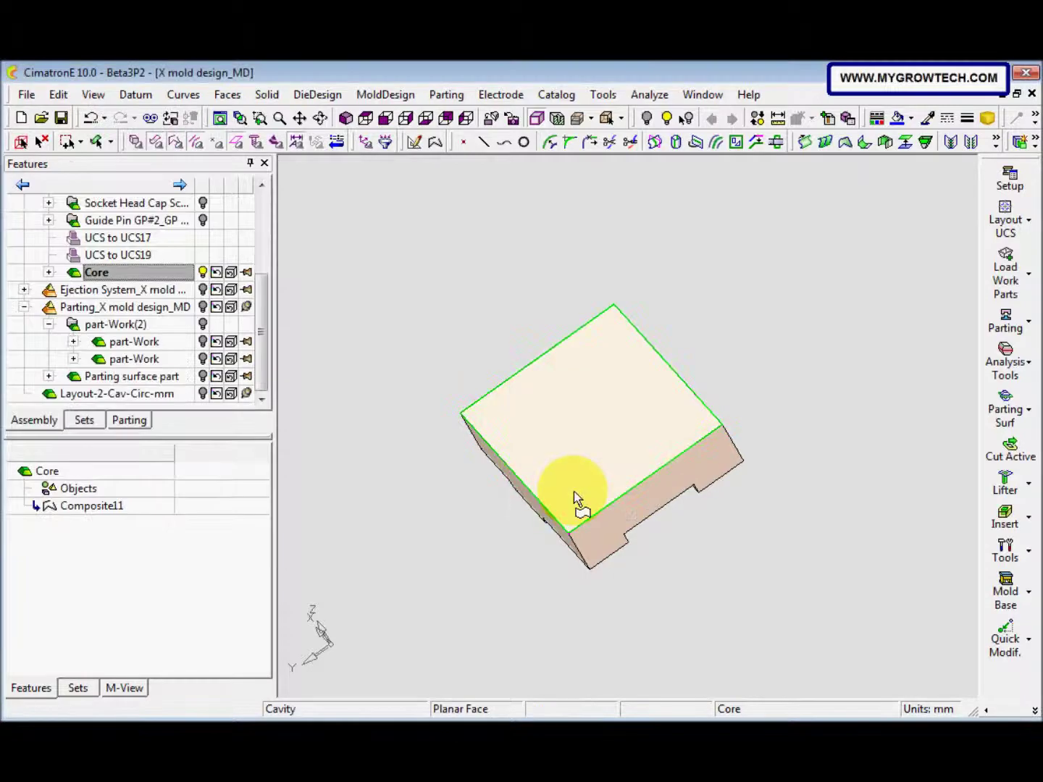
# - Extrude the composite outline as a new solid, one side by a delta of 90 mm, through the cavity block
pyautogui.moveTo(466, 410); pyautogui.dragTo(490, 418, button='middle')
pyautogui.click(267, 95)
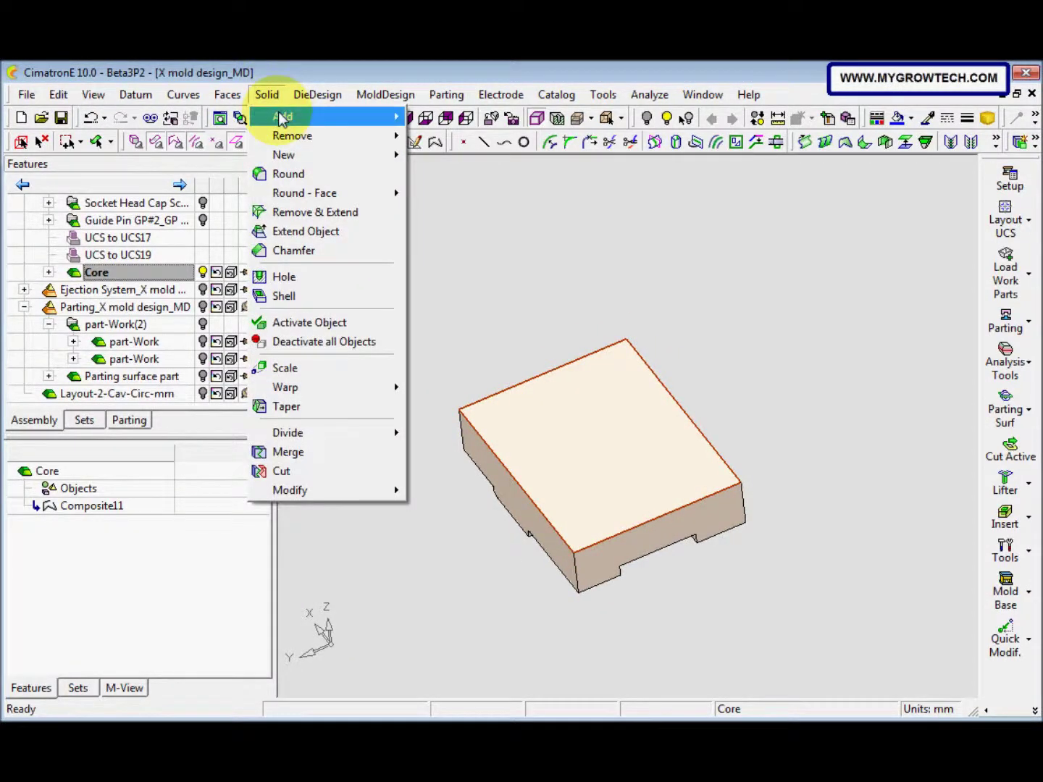
pyautogui.moveTo(341, 155)
pyautogui.click(444, 158)
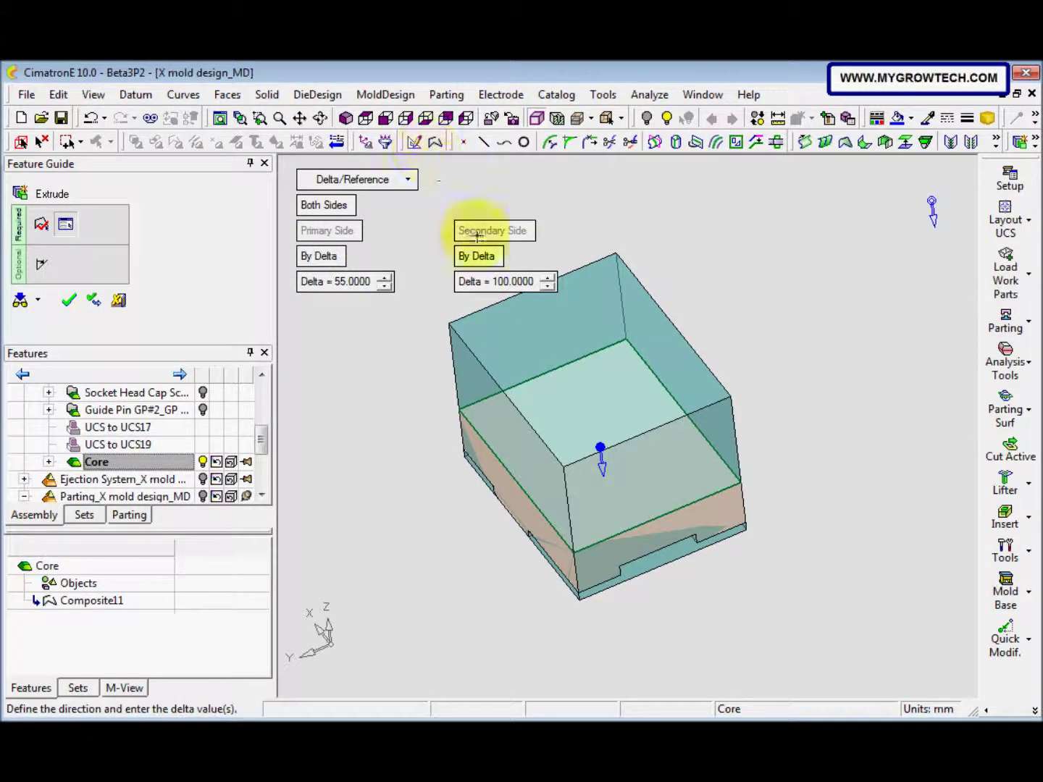
pyautogui.click(341, 218)
pyautogui.moveTo(415, 371); pyautogui.dragTo(464, 323, button='middle')
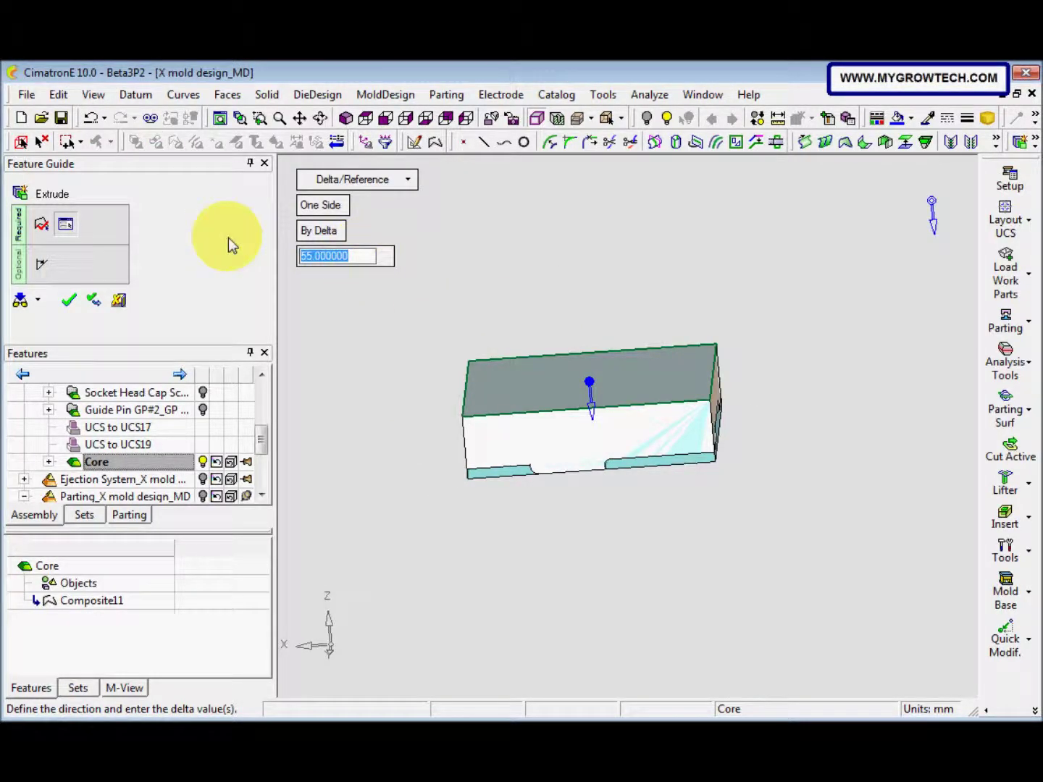
pyautogui.write('90')
pyautogui.press('Return')
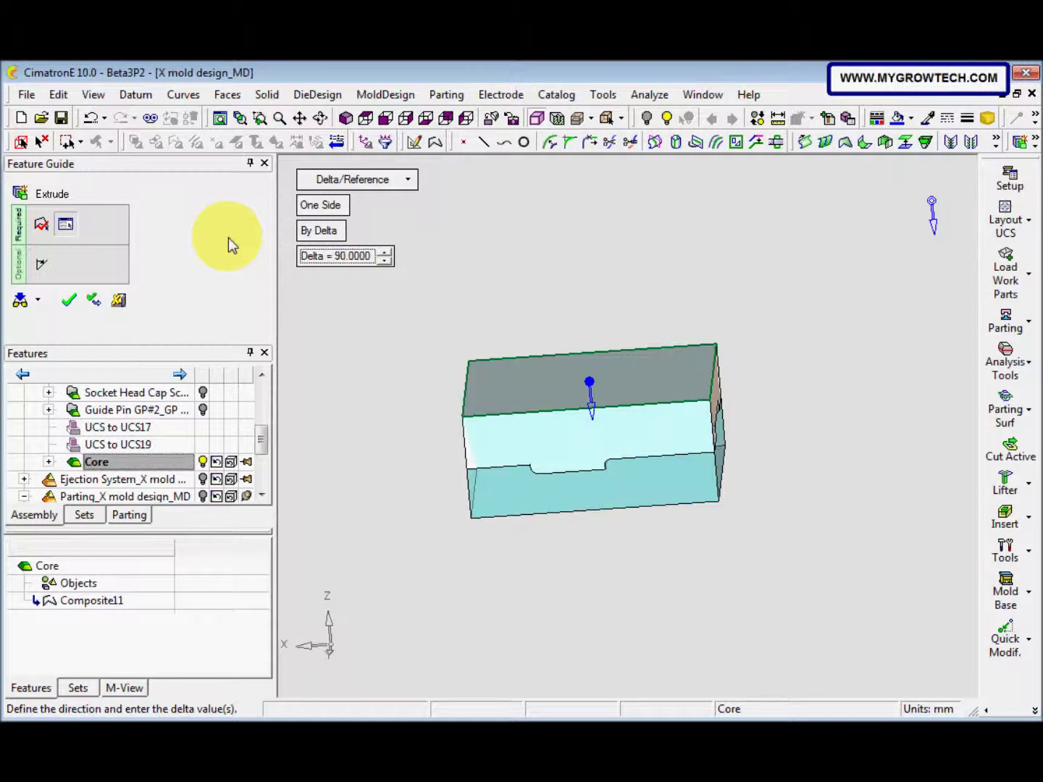
pyautogui.moveTo(773, 373); pyautogui.dragTo(612, 370, button='middle')
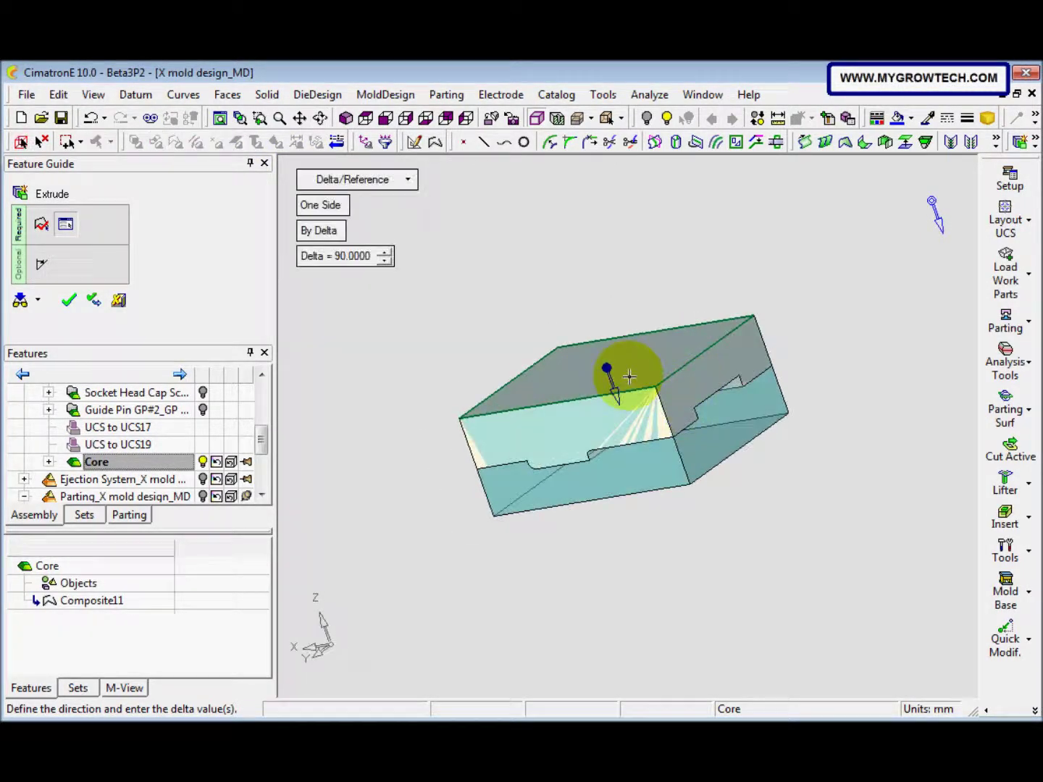
pyautogui.rightClick(539, 285)
pyautogui.click(538, 287)
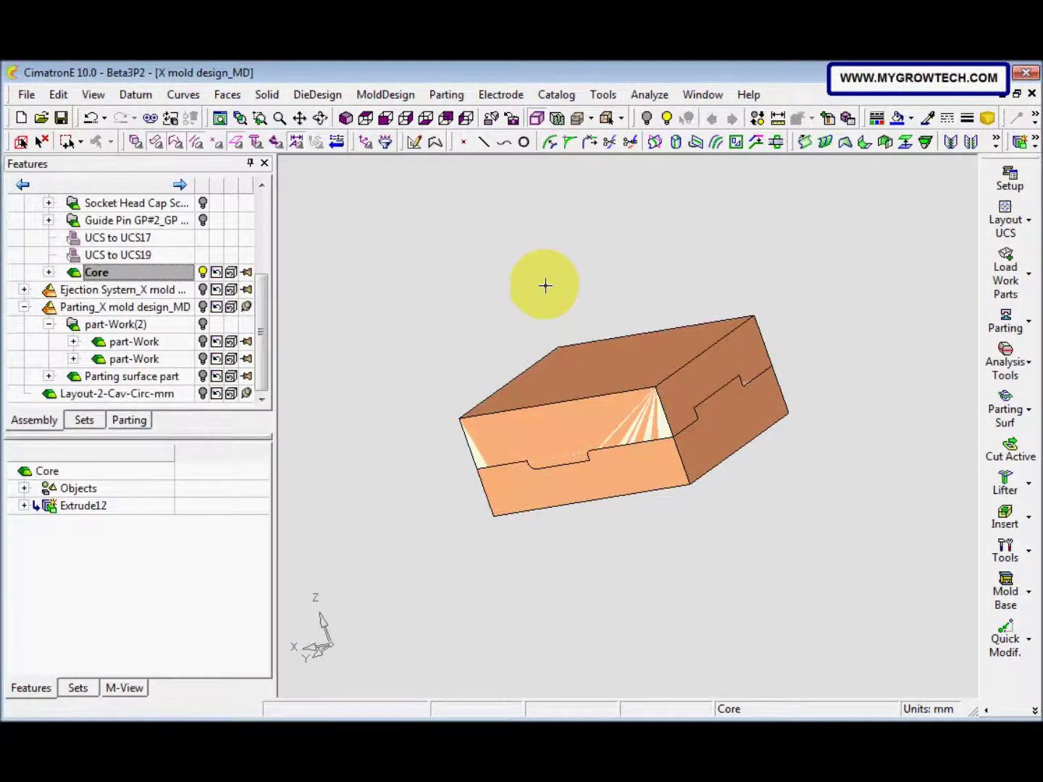
# - Hide the Fixed Side subassembly with its cavity and collapse its branch in the assembly tree
pyautogui.click(263, 346)
pyautogui.moveTo(263, 346); pyautogui.dragTo(264, 218)
pyautogui.click(23, 220)
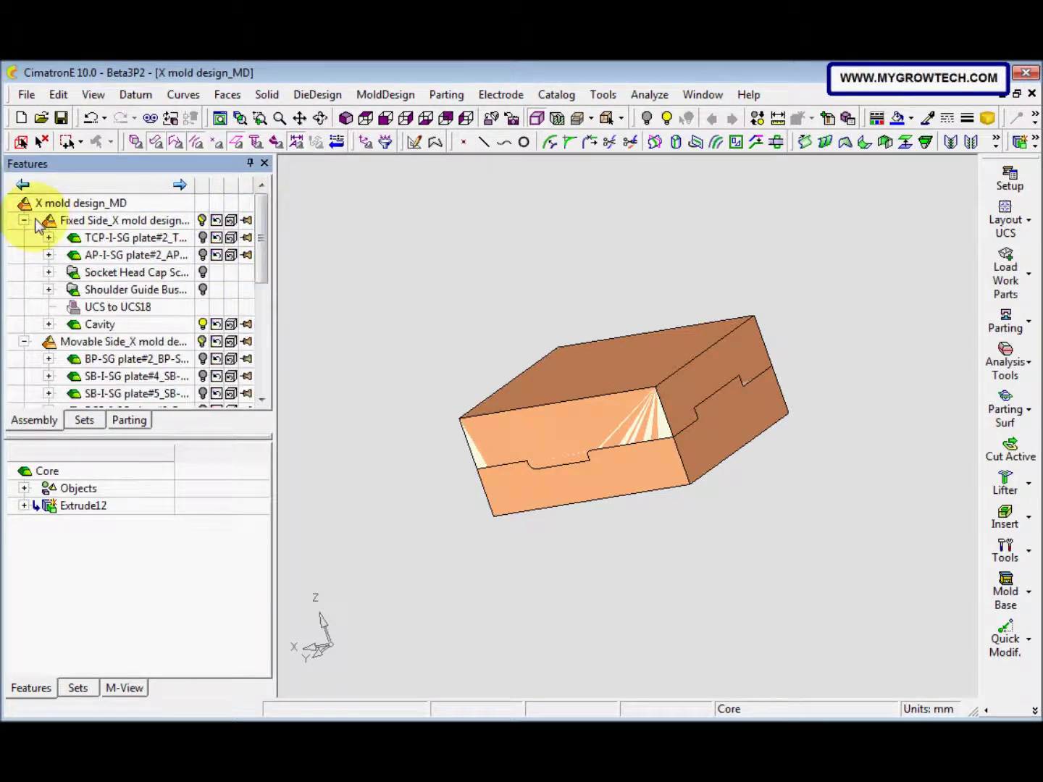
pyautogui.click(181, 220)
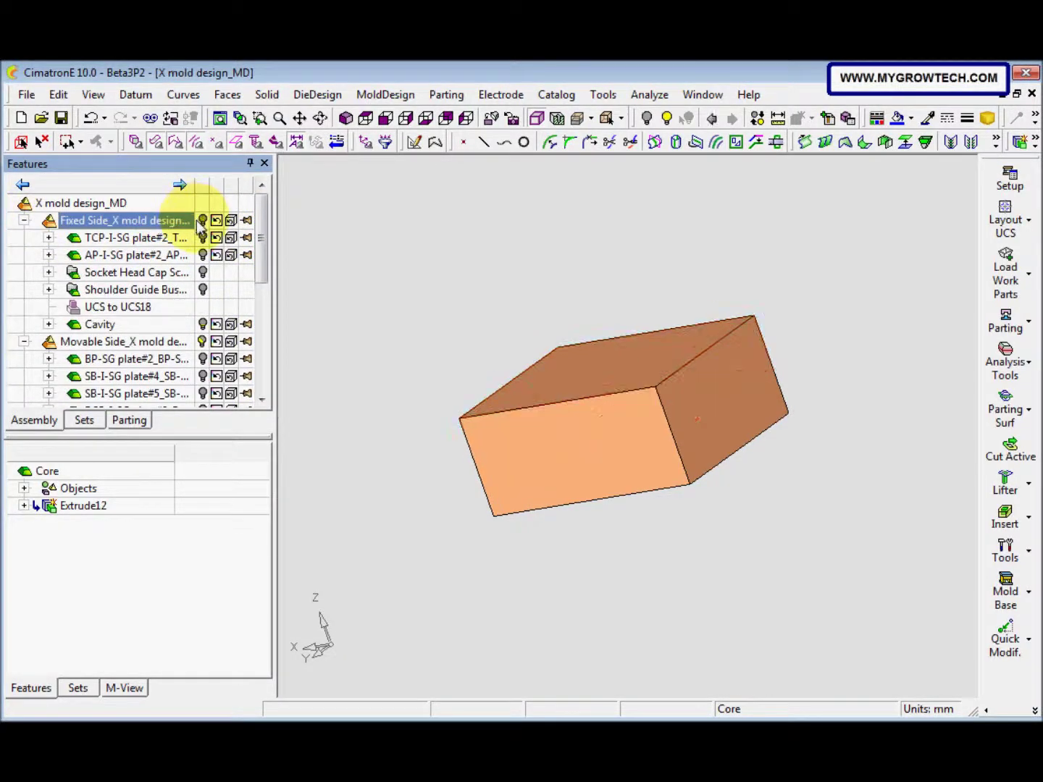
pyautogui.click(23, 220)
pyautogui.scroll(-2, 80, 263)
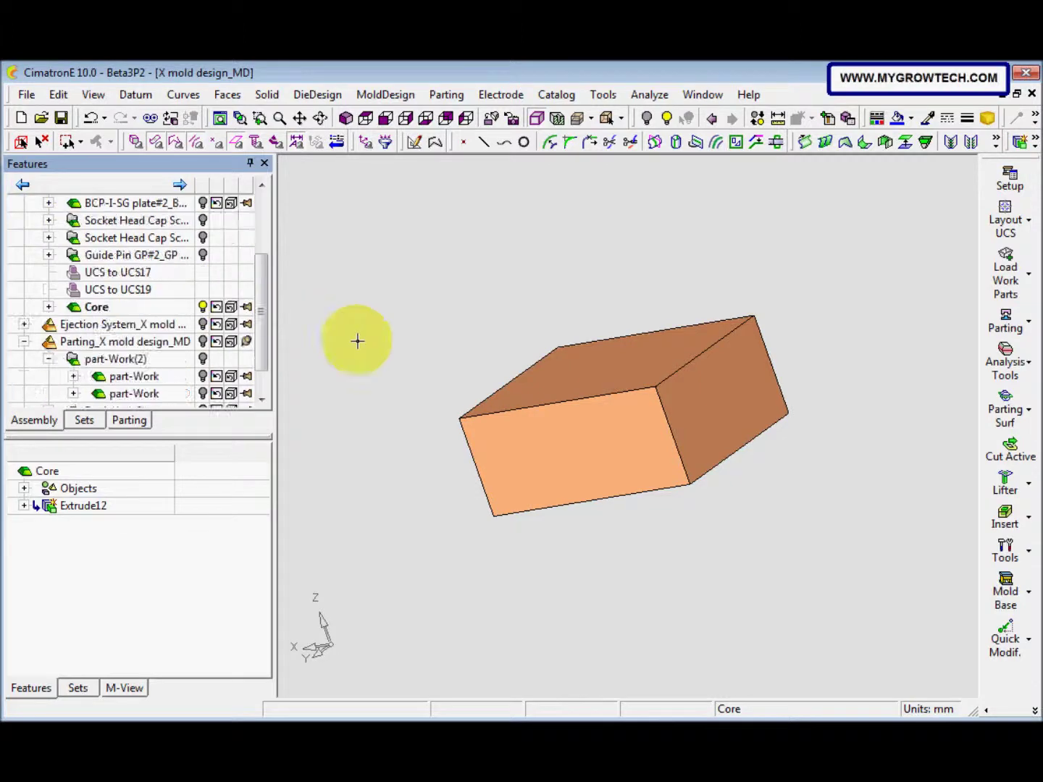
# - Show the Parting surface part and both part-Work components together with the core block
pyautogui.moveTo(610, 443); pyautogui.dragTo(588, 445, button='middle')
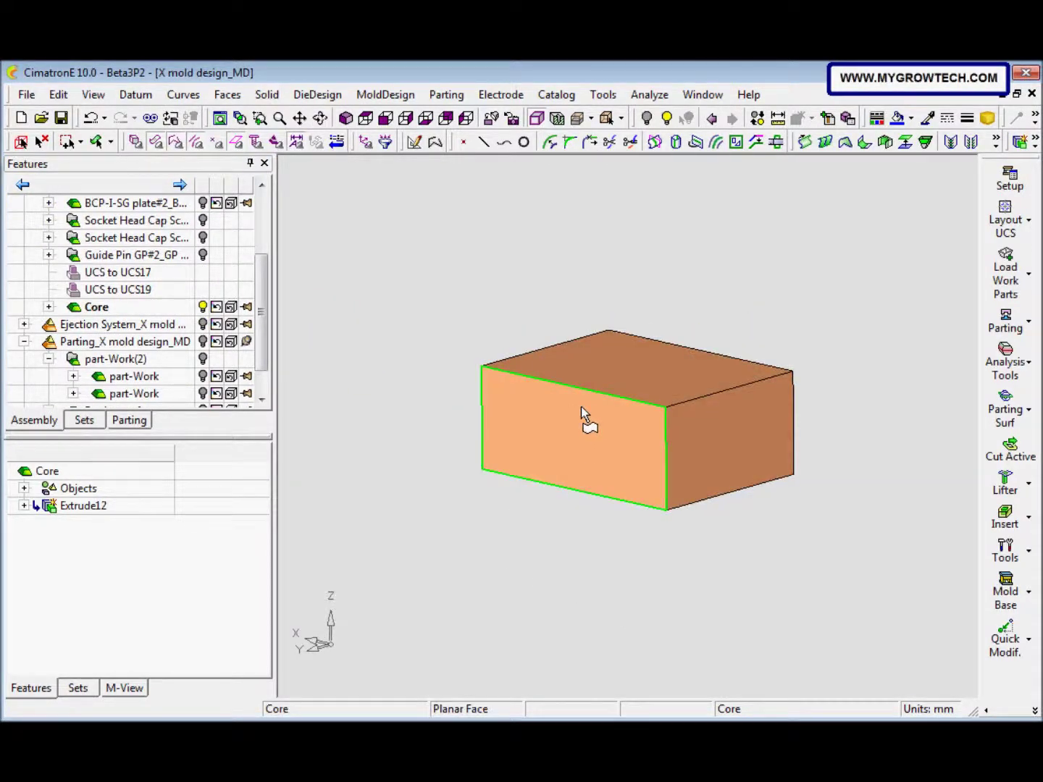
pyautogui.moveTo(267, 316); pyautogui.dragTo(261, 355)
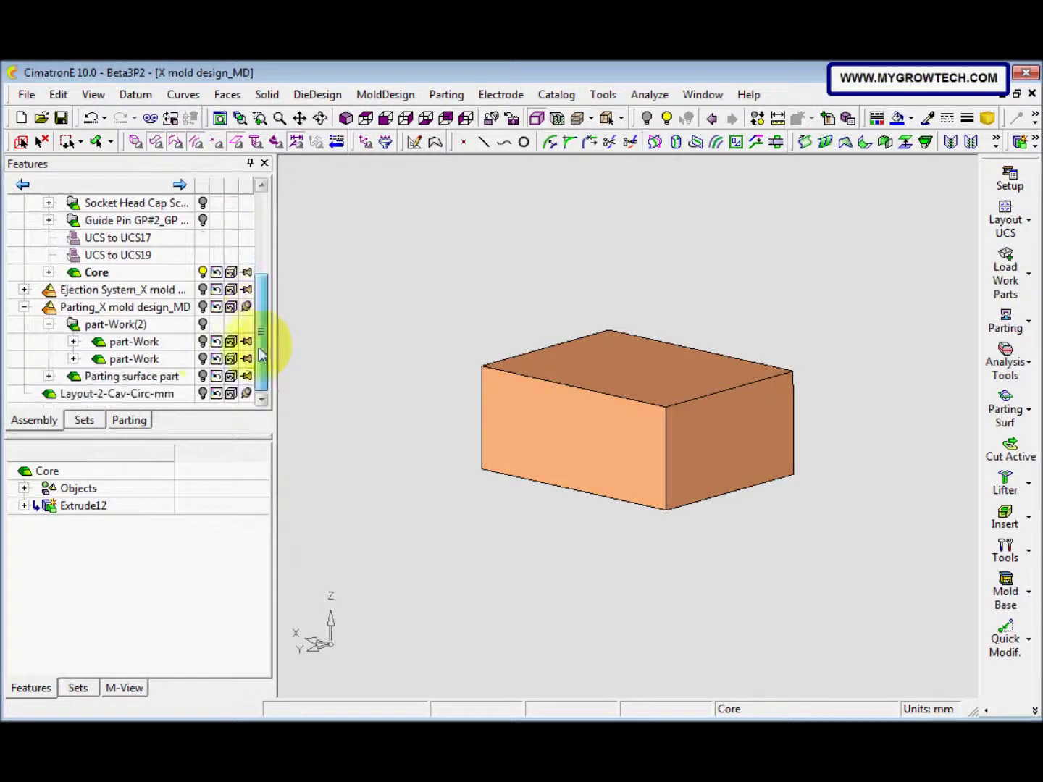
pyautogui.click(203, 375)
pyautogui.moveTo(447, 433); pyautogui.dragTo(538, 479, button='middle')
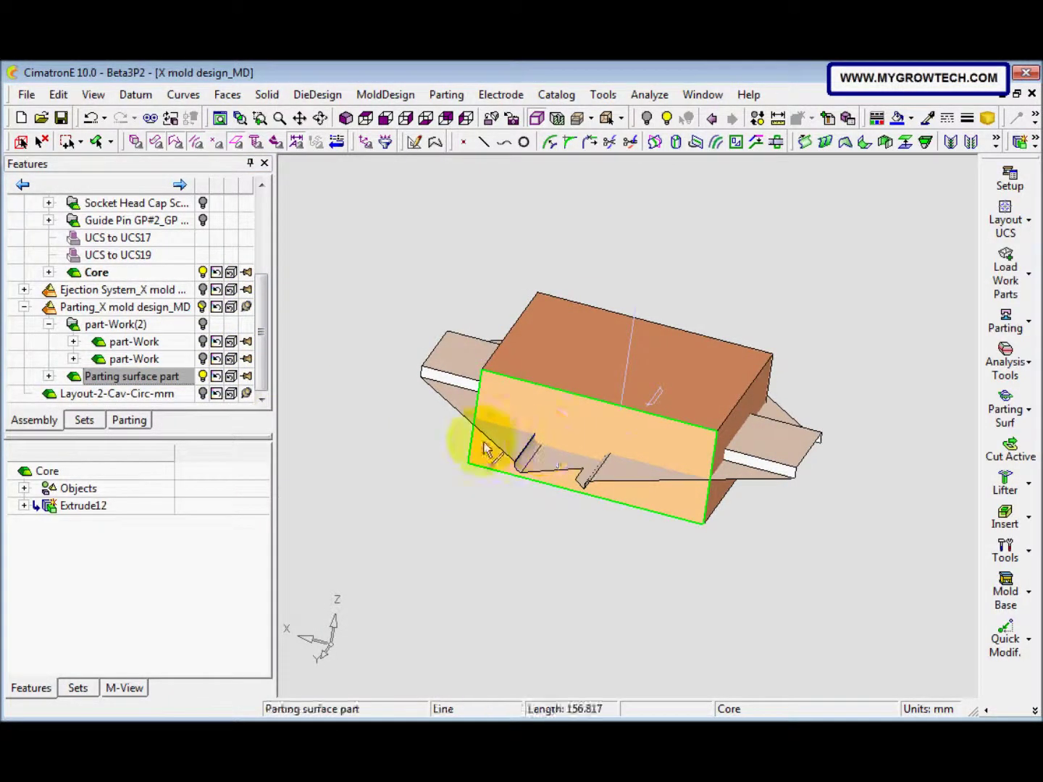
pyautogui.click(201, 329)
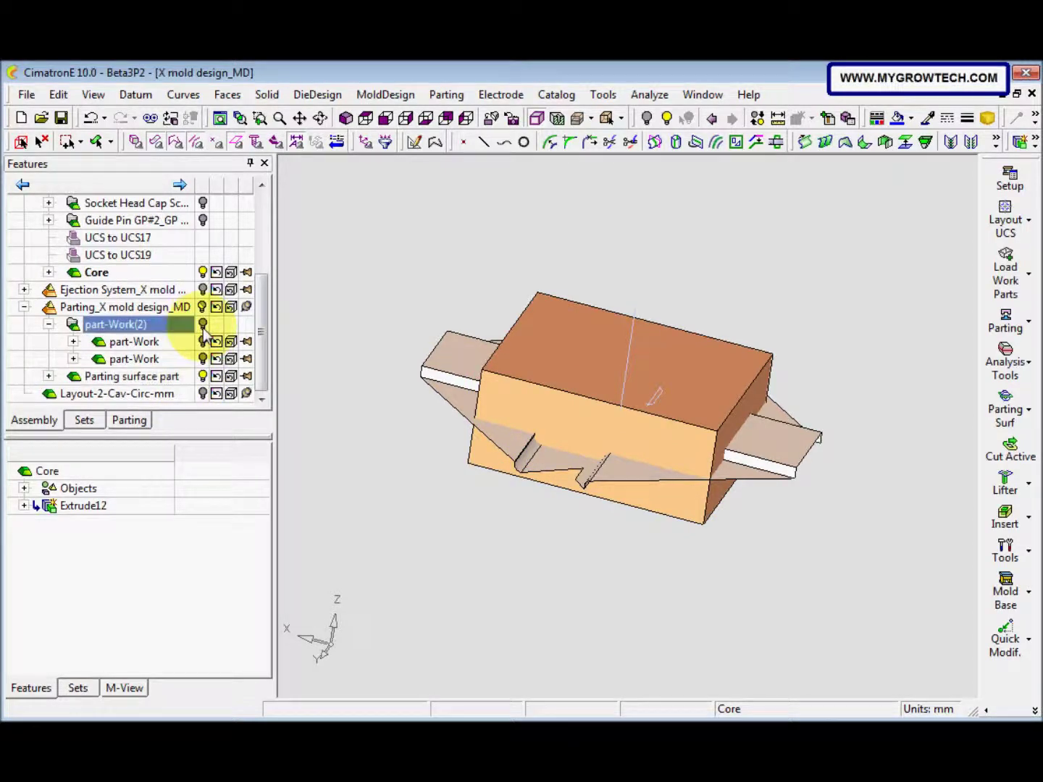
pyautogui.moveTo(377, 396); pyautogui.dragTo(427, 414, button='middle')
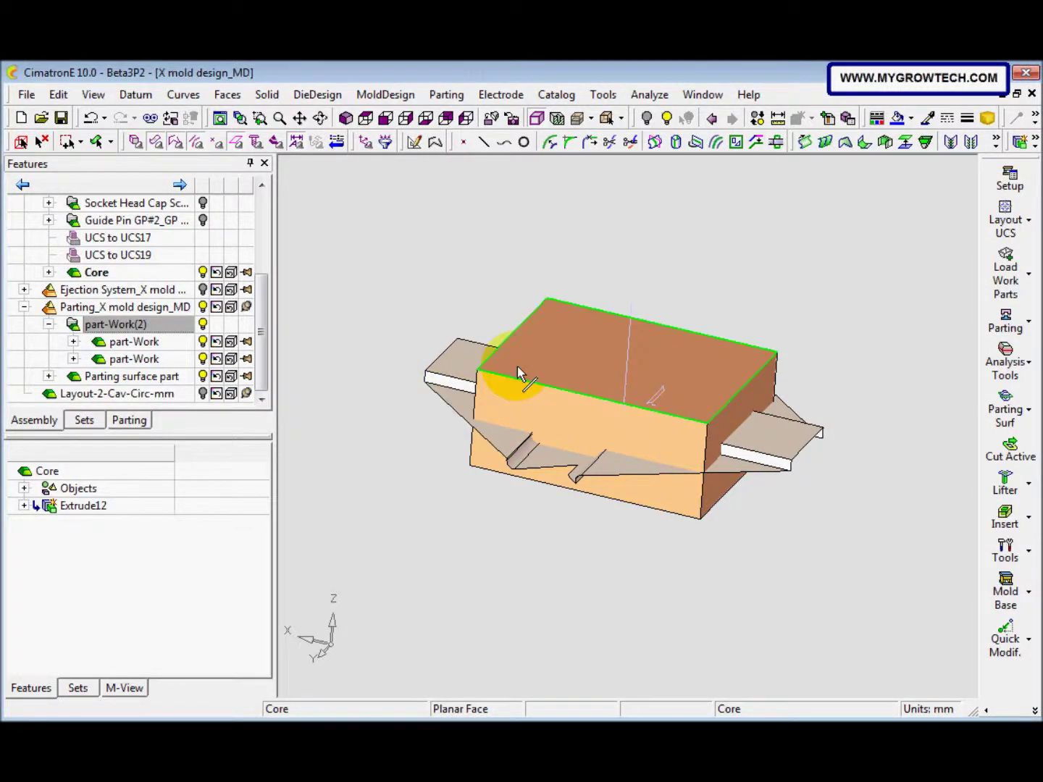
# - Cut the core block with the parting surface, keeping the cutting object and not separating objects
pyautogui.click(268, 96)
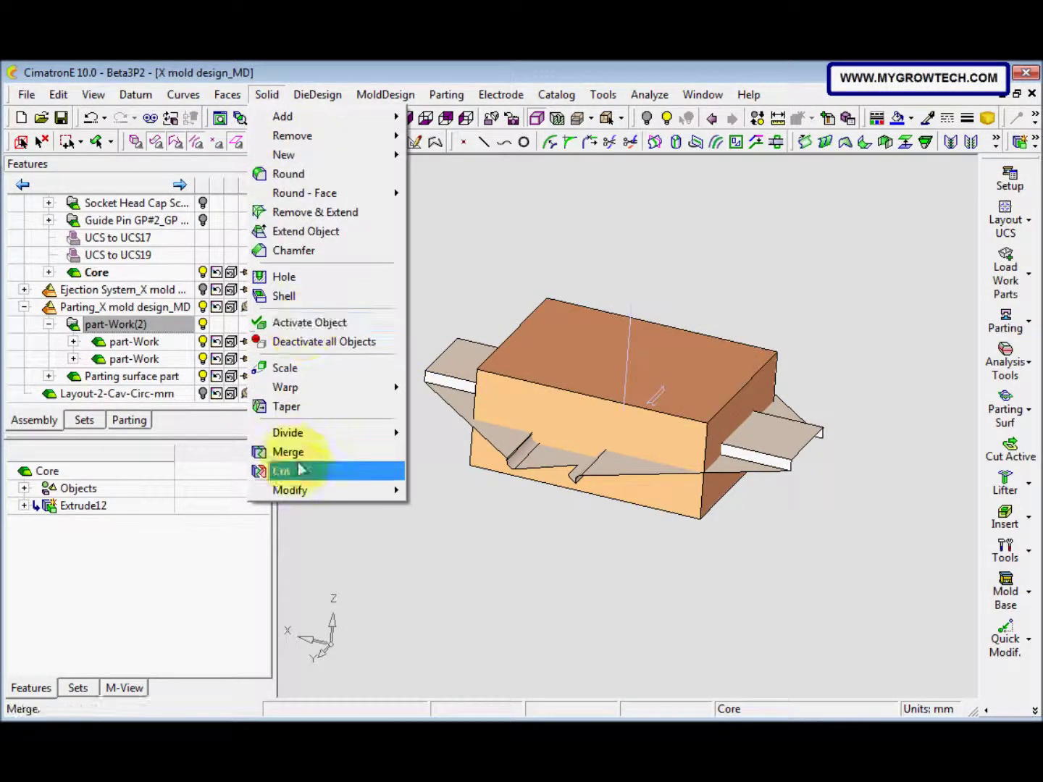
pyautogui.click(303, 473)
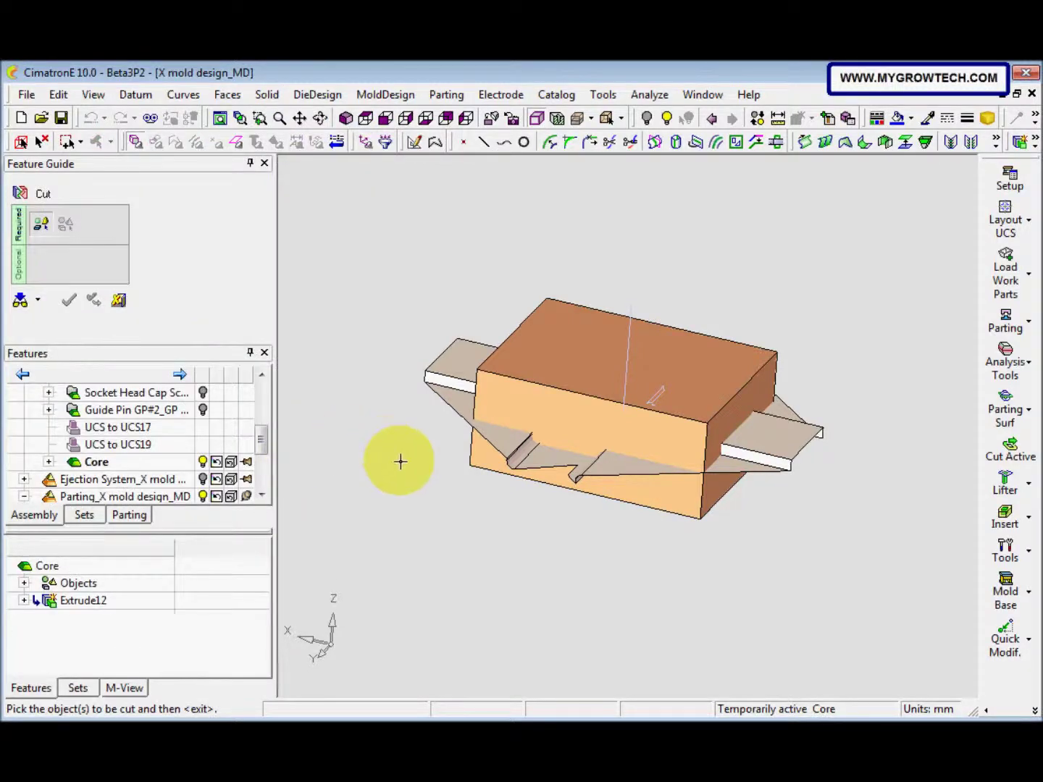
pyautogui.moveTo(400, 459); pyautogui.dragTo(380, 485, button='middle')
pyautogui.click(579, 425)
pyautogui.moveTo(581, 426); pyautogui.dragTo(535, 348, button='middle')
pyautogui.middleClick(458, 289)
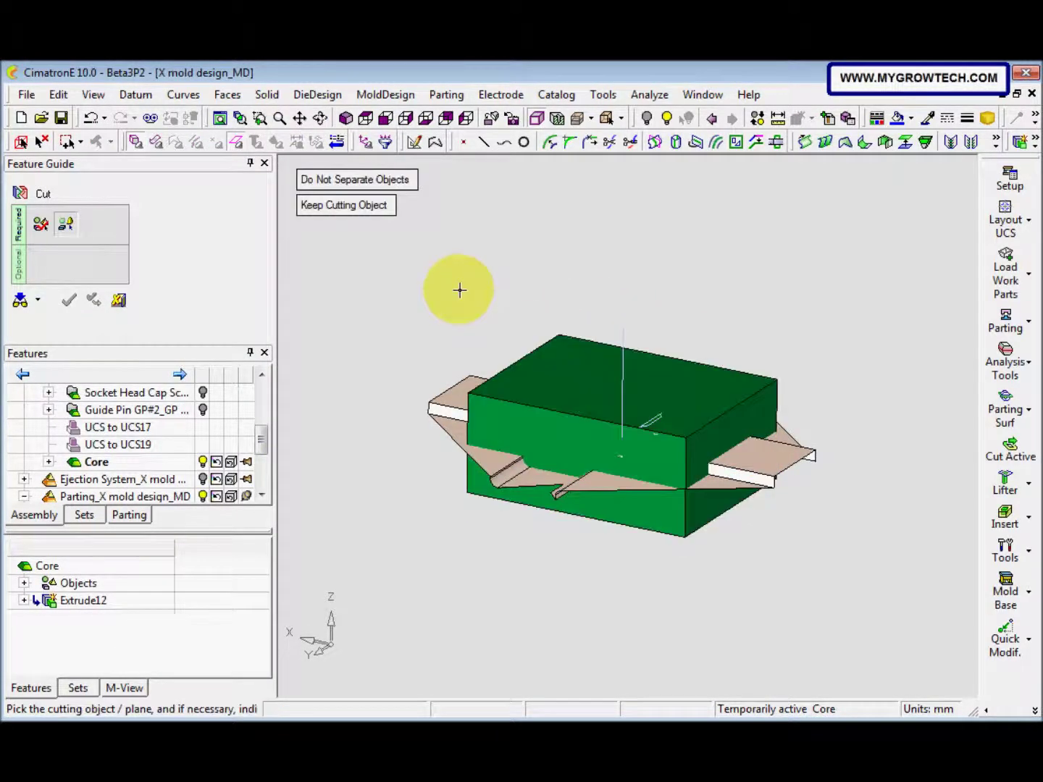
pyautogui.click(457, 413)
pyautogui.moveTo(466, 431); pyautogui.dragTo(506, 507, button='middle')
pyautogui.middleClick(507, 507)
pyautogui.moveTo(692, 487); pyautogui.dragTo(588, 486, button='middle')
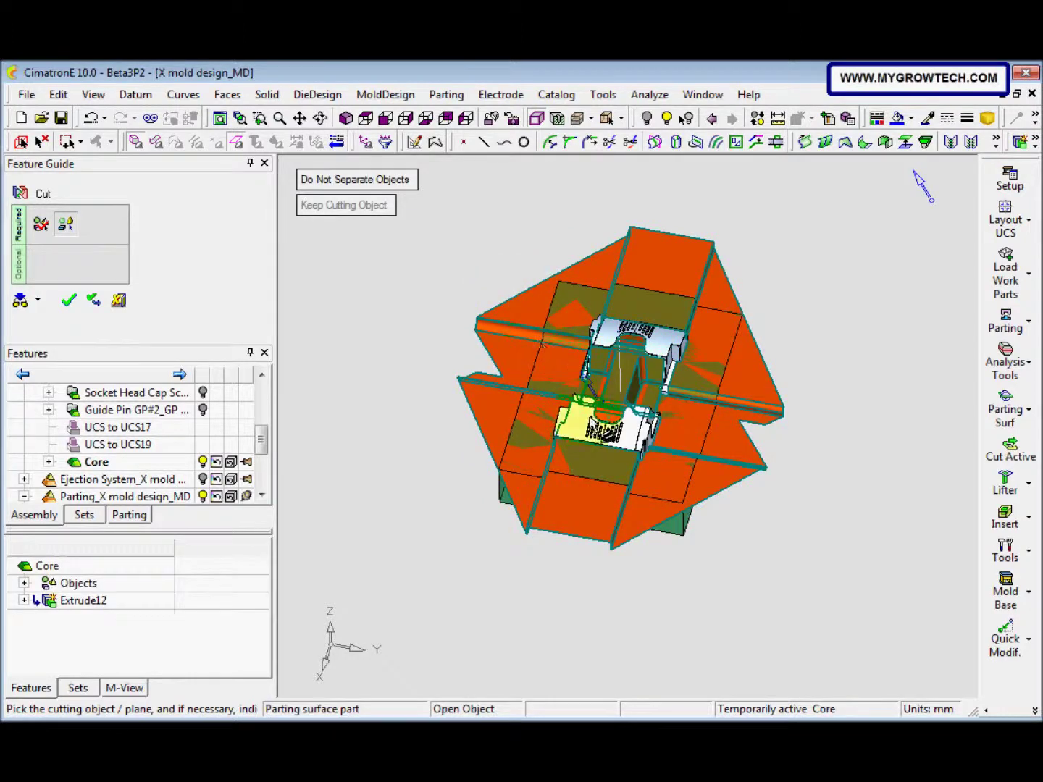
pyautogui.moveTo(643, 371); pyautogui.dragTo(689, 378, button='middle')
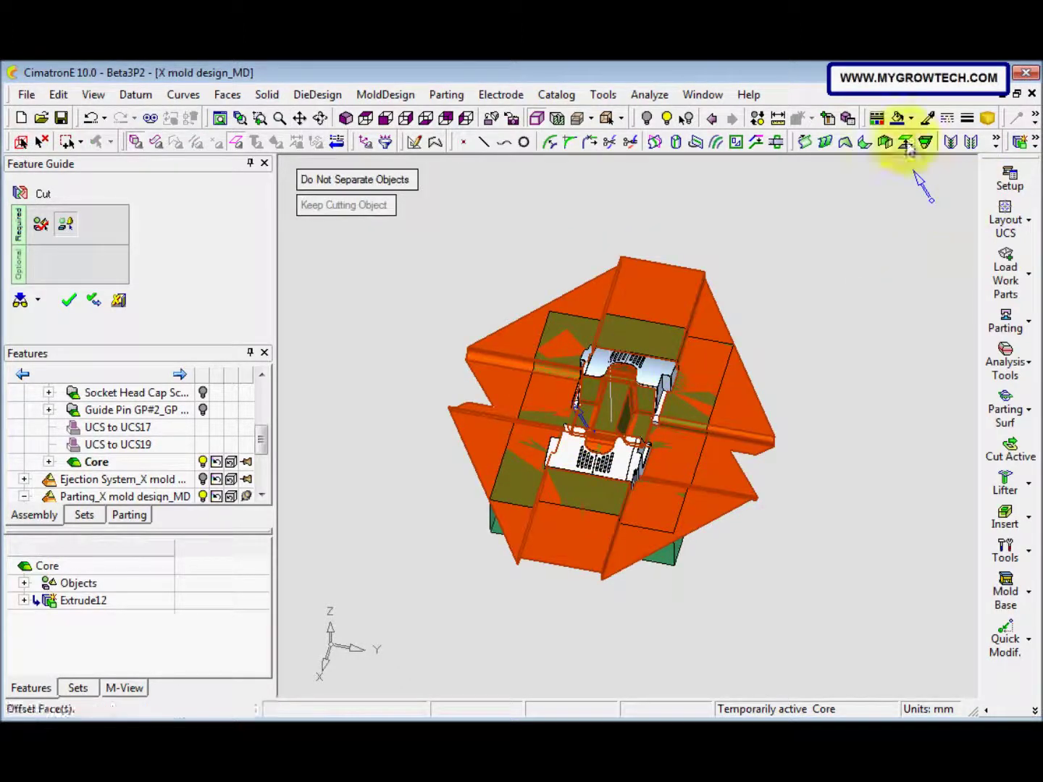
pyautogui.rightClick(811, 281)
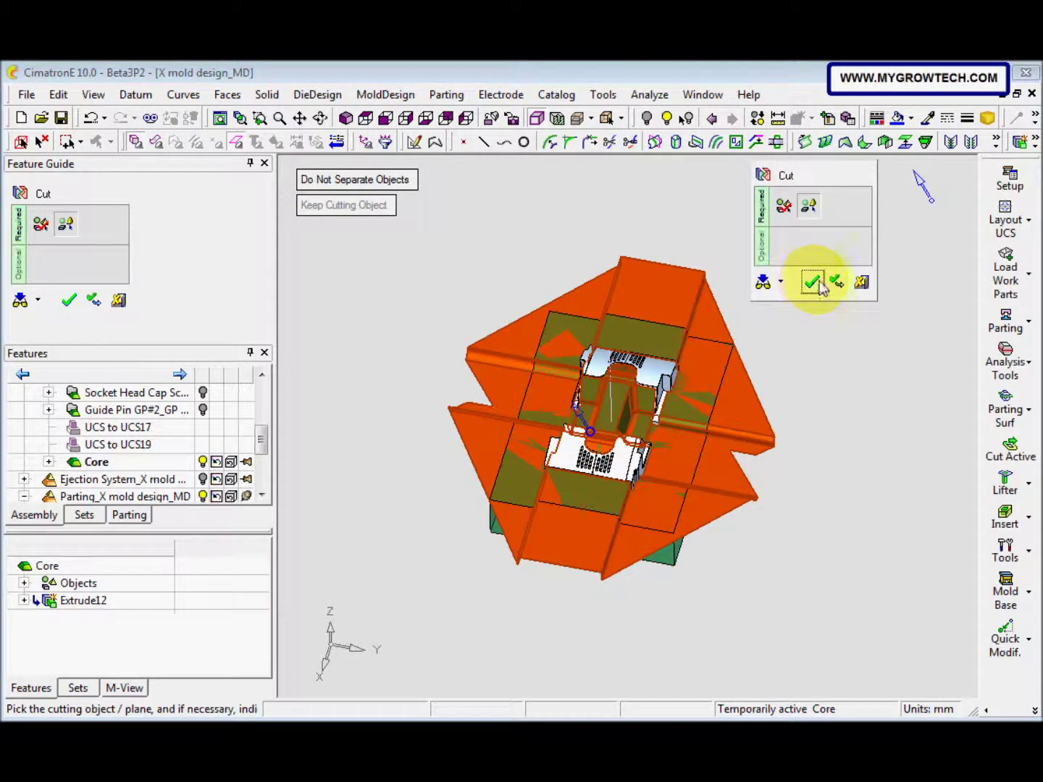
pyautogui.click(813, 283)
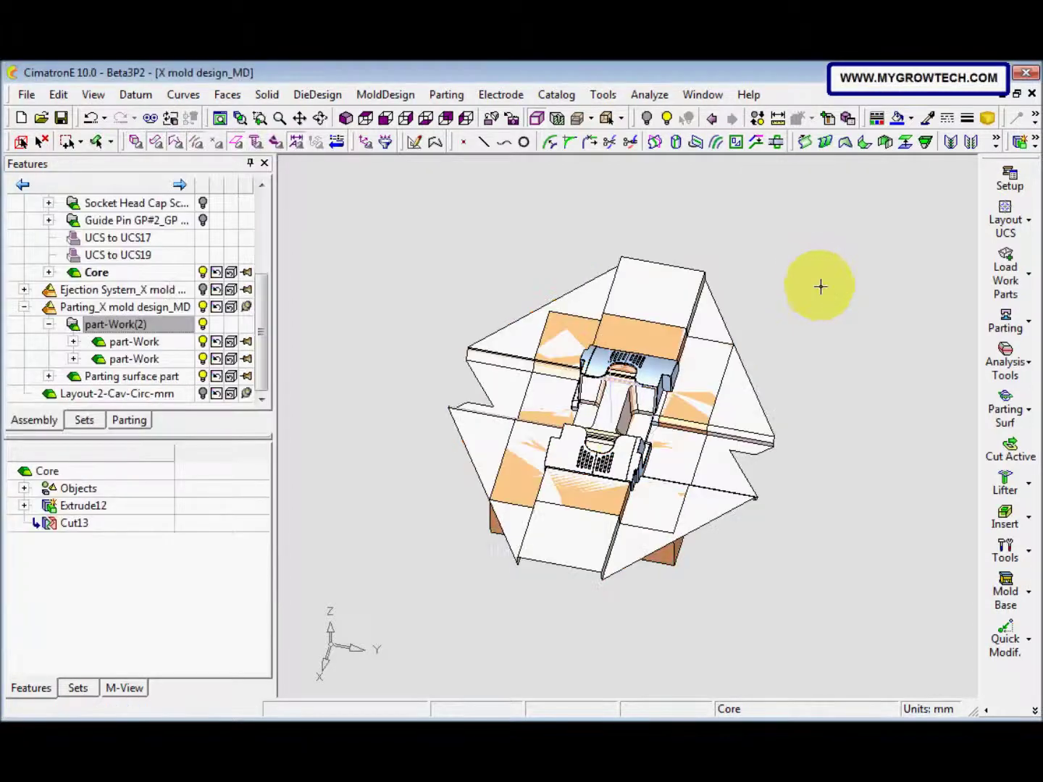
# - Hide the Parting surface part so the cut core block and both part-Work components stay on display
pyautogui.scroll(-2, 707, 422)
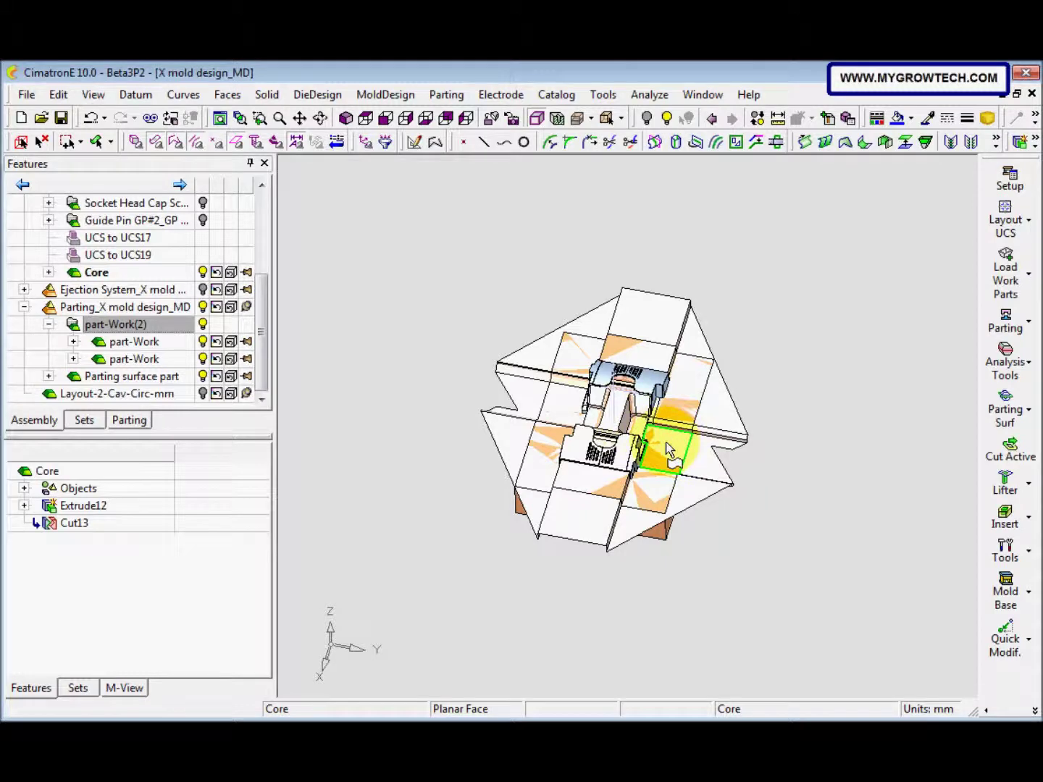
pyautogui.moveTo(676, 446); pyautogui.dragTo(692, 438, button='middle')
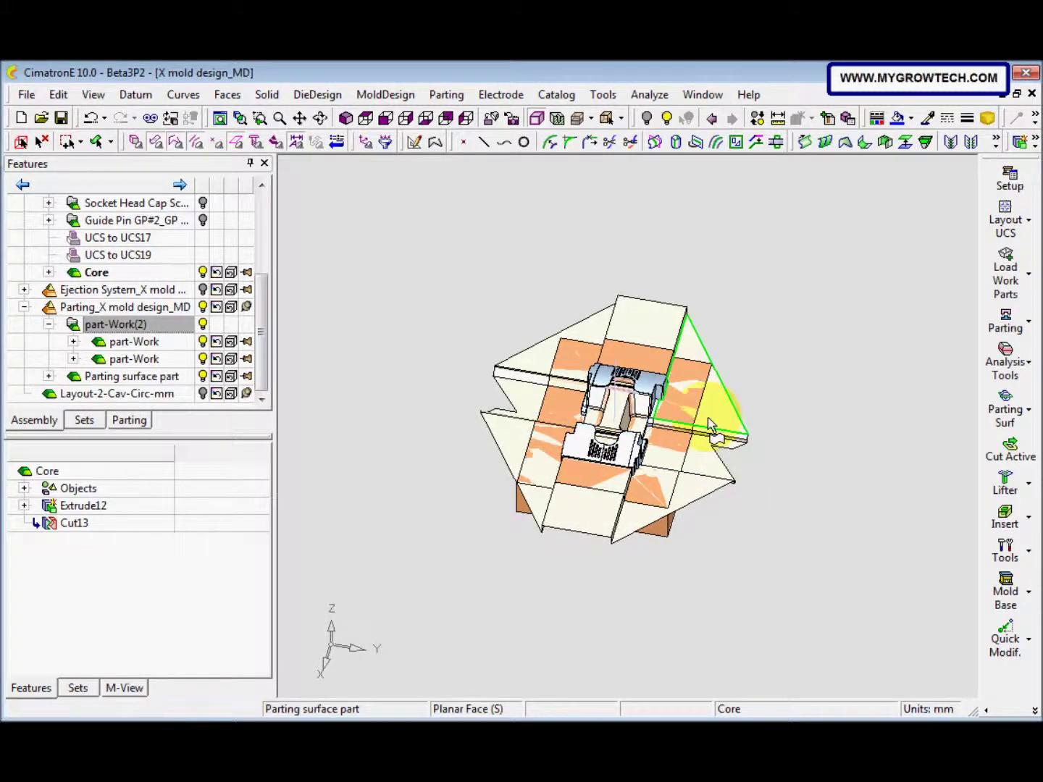
pyautogui.moveTo(740, 406); pyautogui.dragTo(725, 377, button='middle')
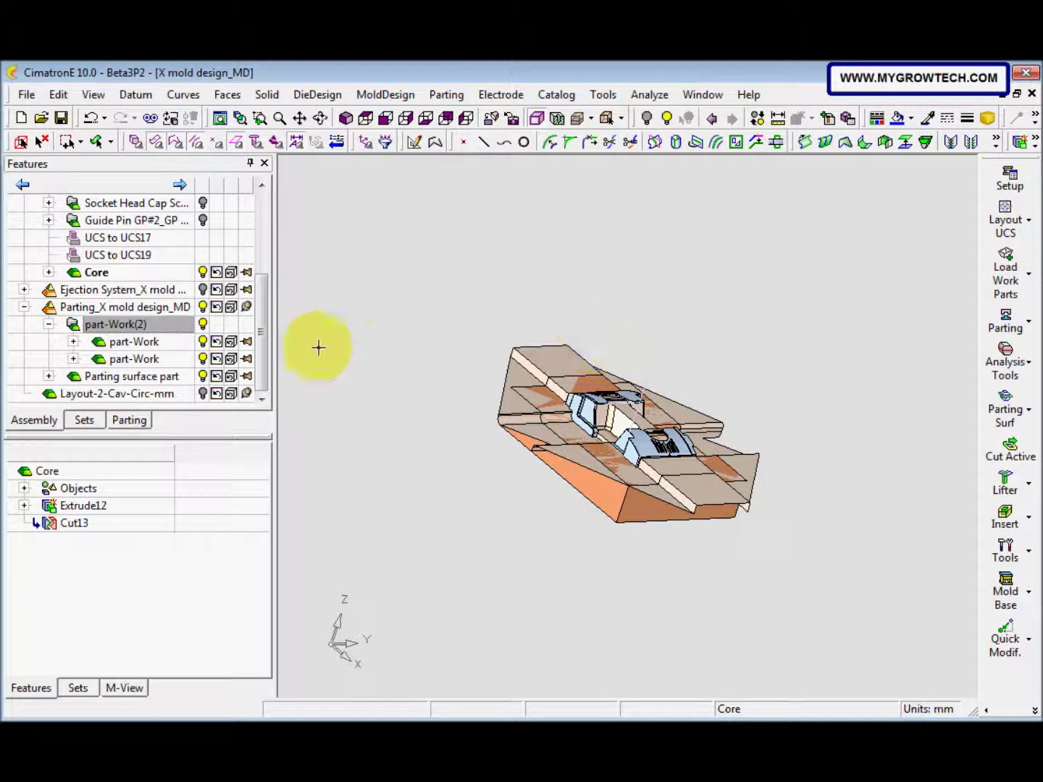
pyautogui.click(179, 375)
pyautogui.click(216, 377)
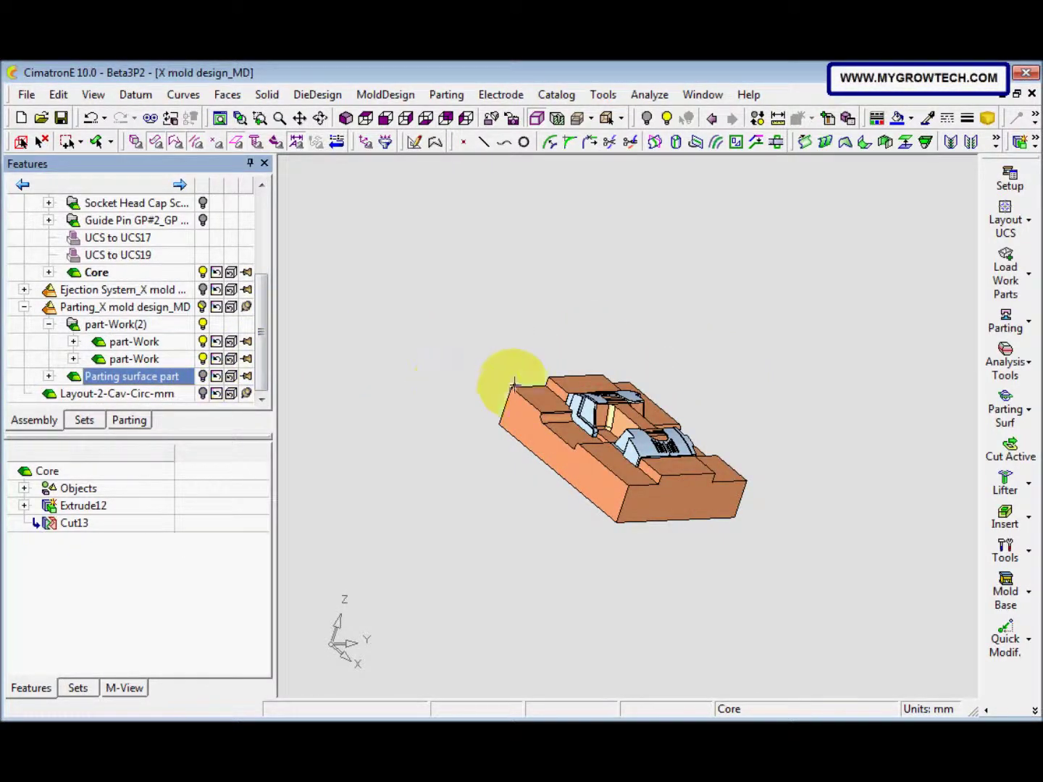
# - Display the Split-02 faces of the part-Work components instead of the Split-01 faces
pyautogui.click(132, 420)
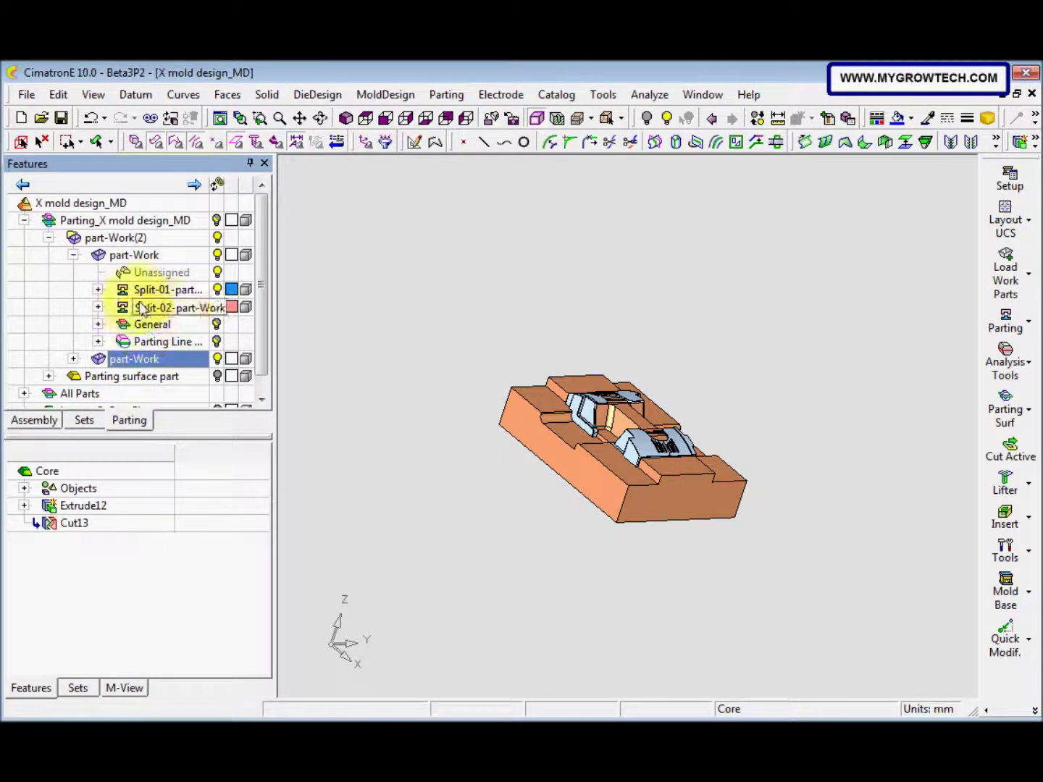
pyautogui.click(218, 290)
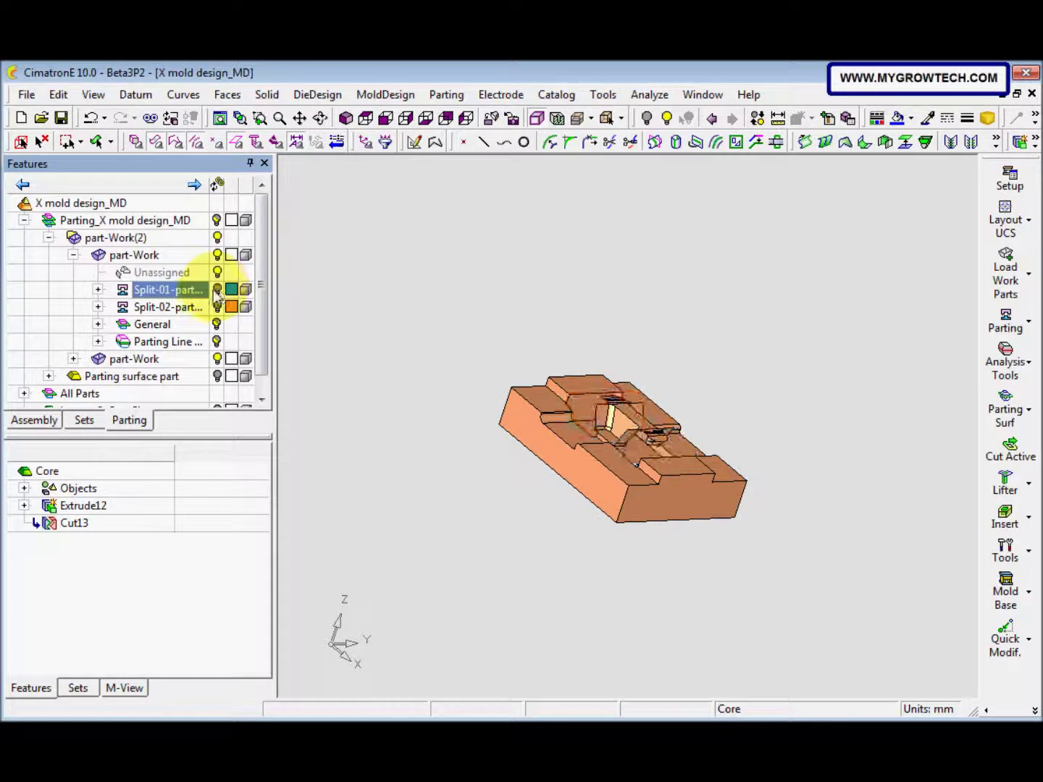
pyautogui.click(219, 309)
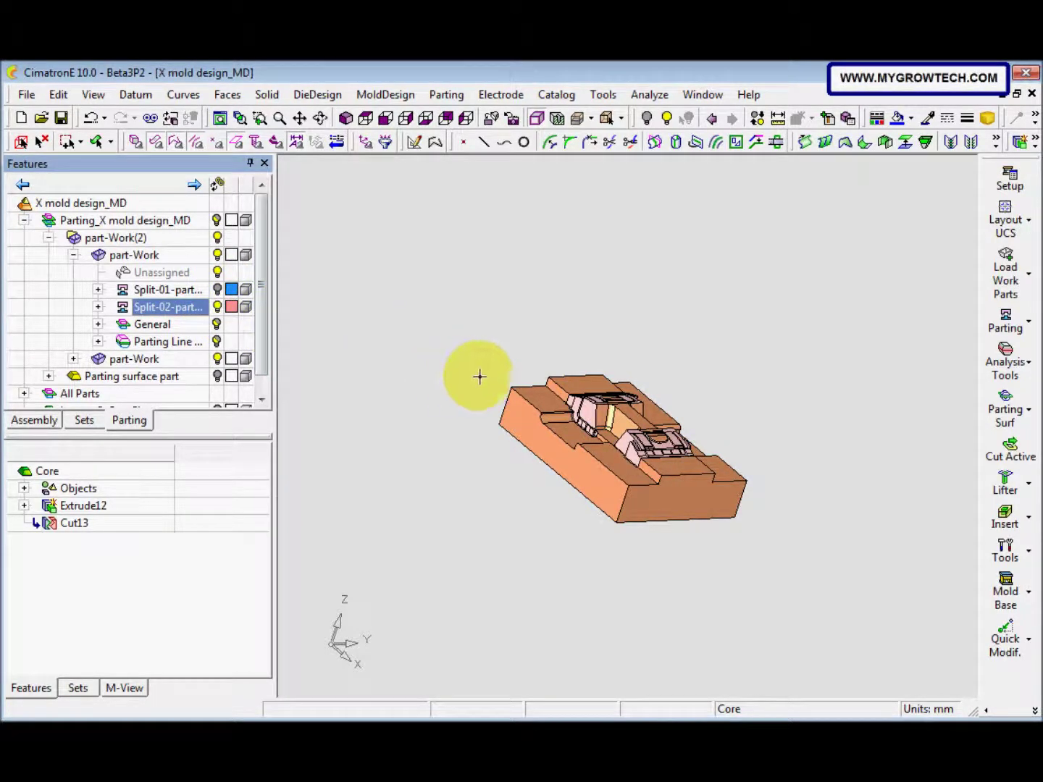
pyautogui.moveTo(497, 392); pyautogui.dragTo(536, 407, button='middle')
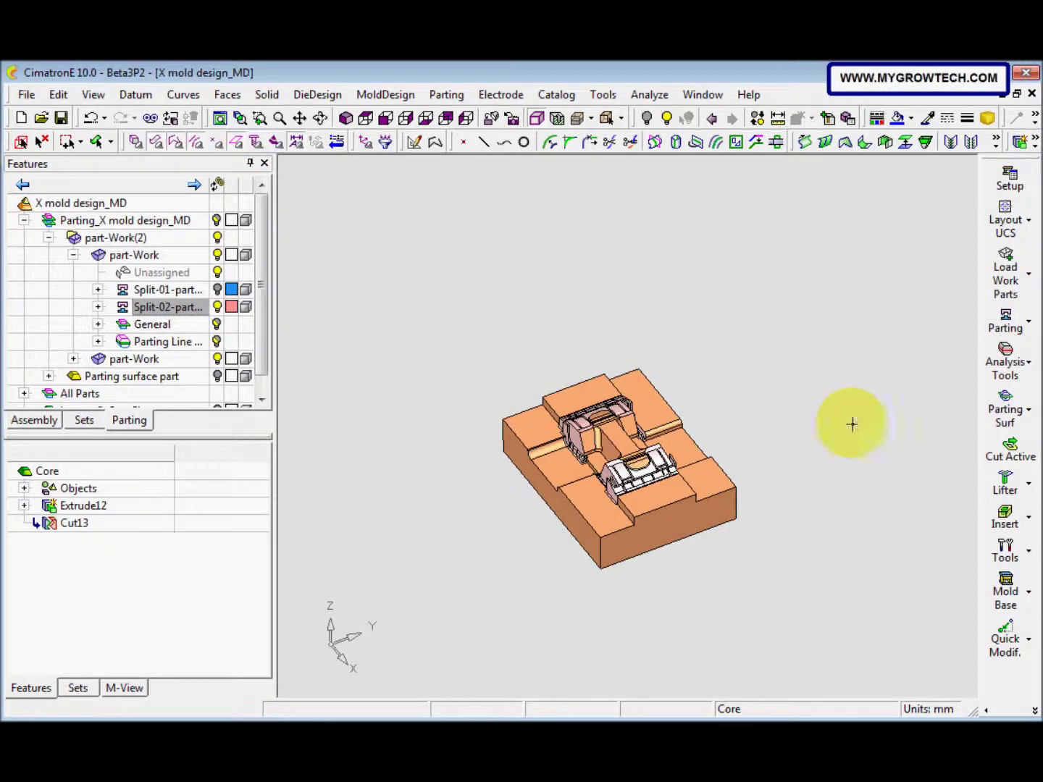
# - Run Cut Active on the core block in Import mode, using the Split-02 faces of both work parts picked by split direction
pyautogui.click(1007, 464)
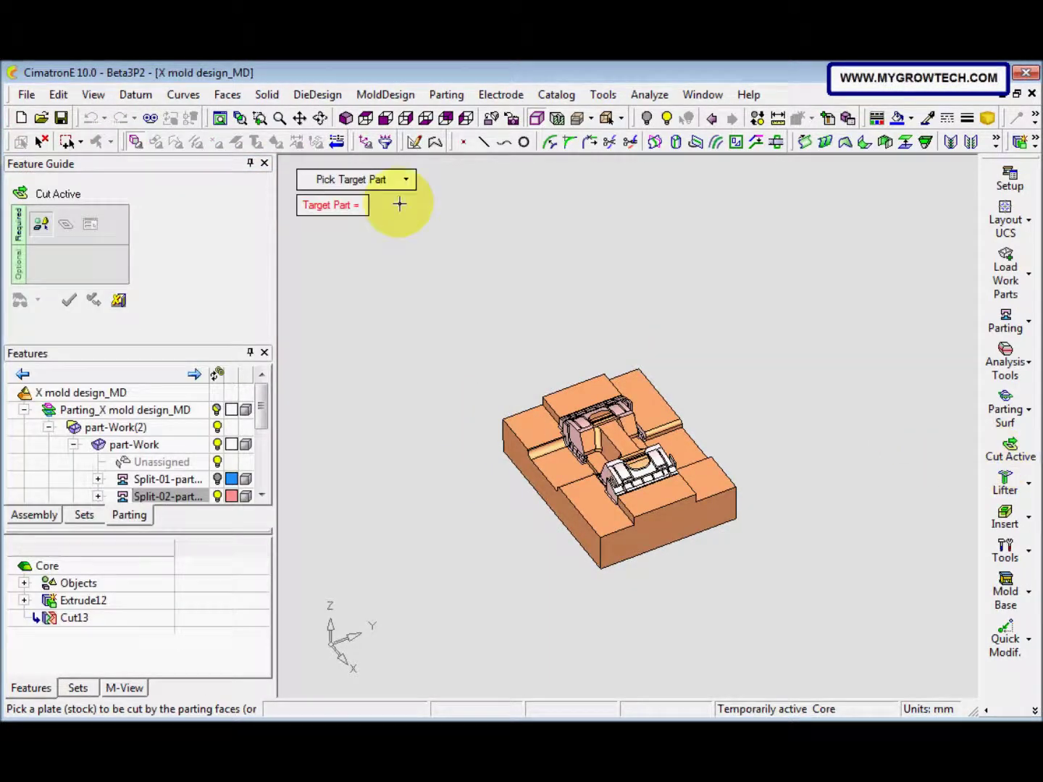
pyautogui.click(539, 438)
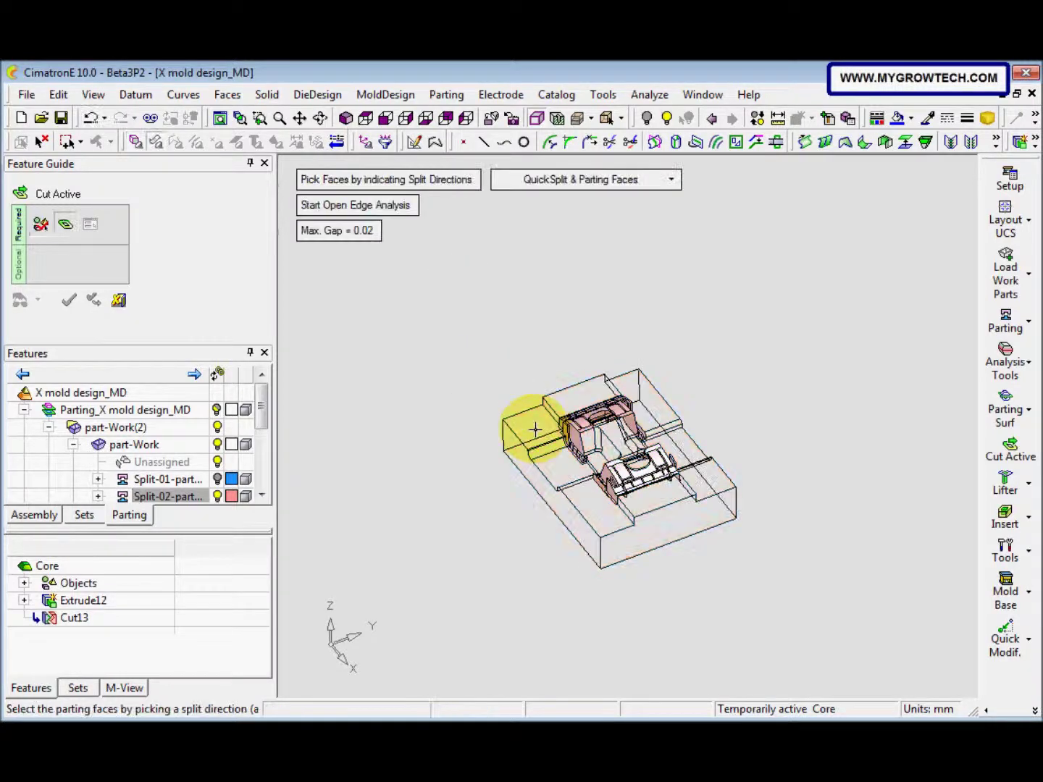
pyautogui.click(586, 426)
pyautogui.moveTo(631, 479)
pyautogui.keyDown('ctrl'); pyautogui.mouseDown()
pyautogui.moveTo(675, 453)
pyautogui.moveTo(617, 464)
pyautogui.mouseUp(); pyautogui.keyUp('ctrl')
pyautogui.click(596, 386)
pyautogui.keyDown('ctrl'); pyautogui.moveTo(596, 385); pyautogui.dragTo(551, 404); pyautogui.keyUp('ctrl')
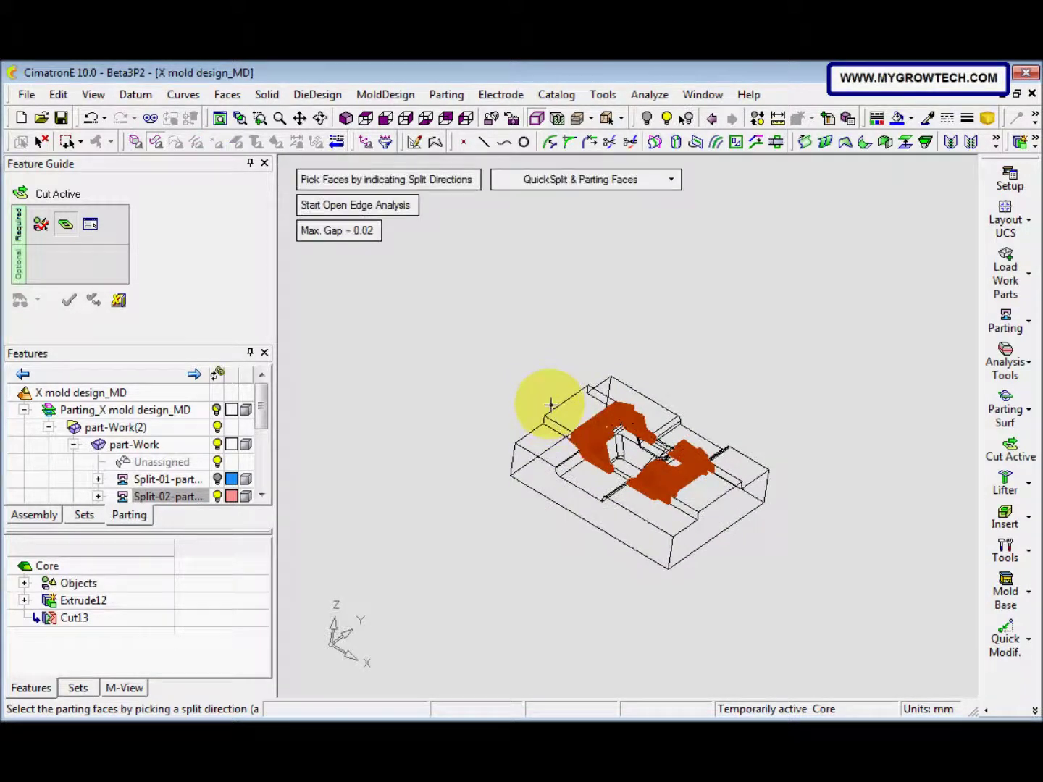
pyautogui.middleClick(517, 346)
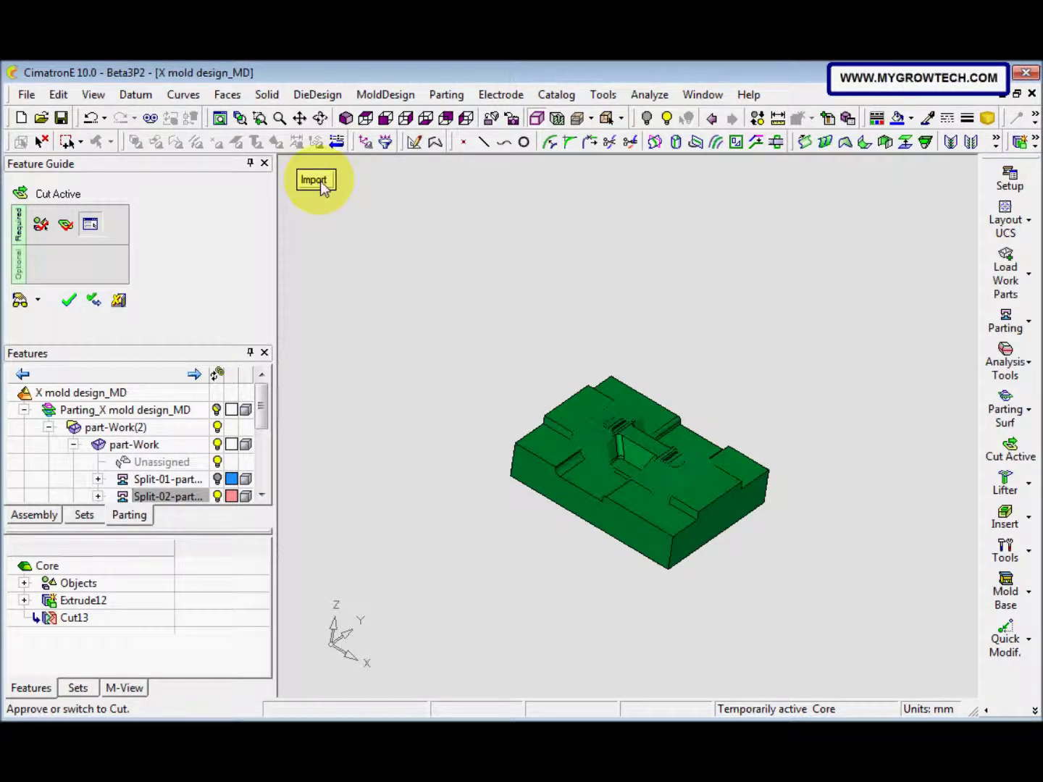
pyautogui.rightClick(562, 369)
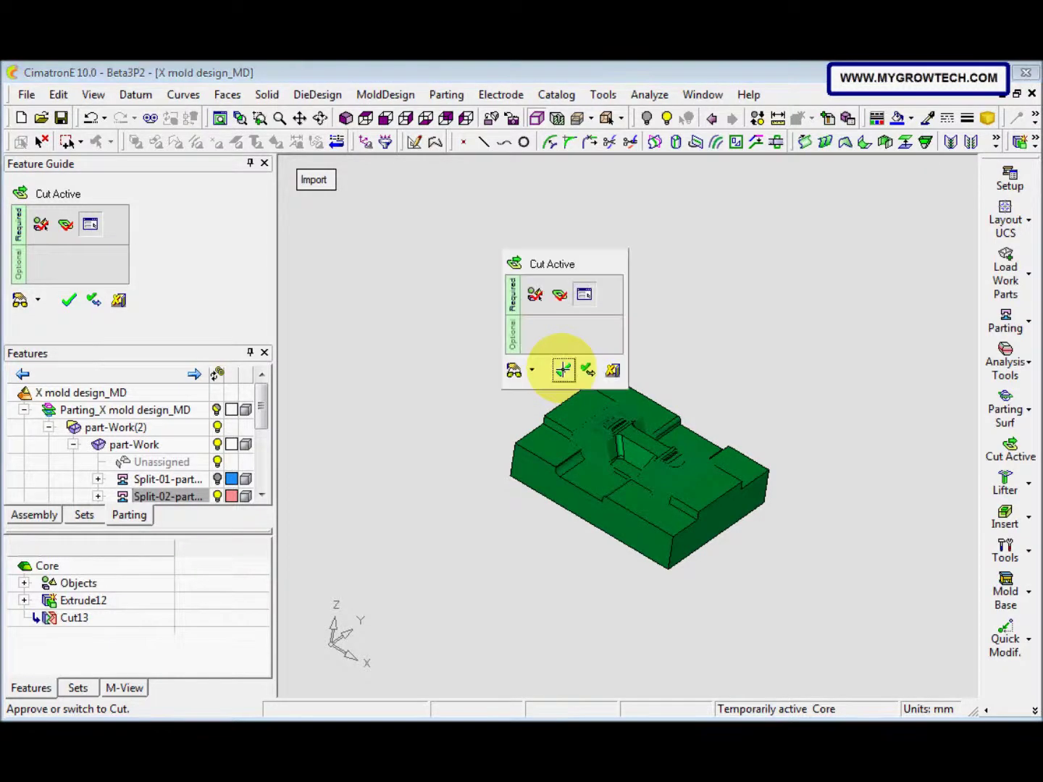
pyautogui.click(564, 372)
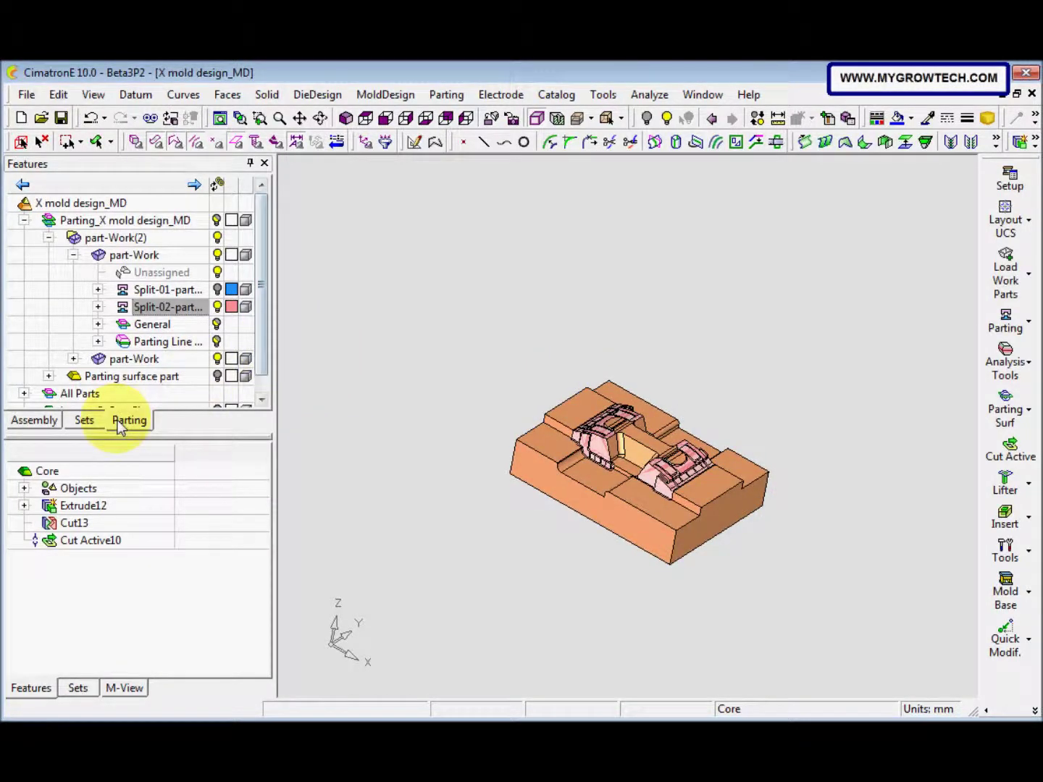
# - Hide the entire Parting_X mold design_MD subassembly in the assembly tree
pyautogui.click(55, 427)
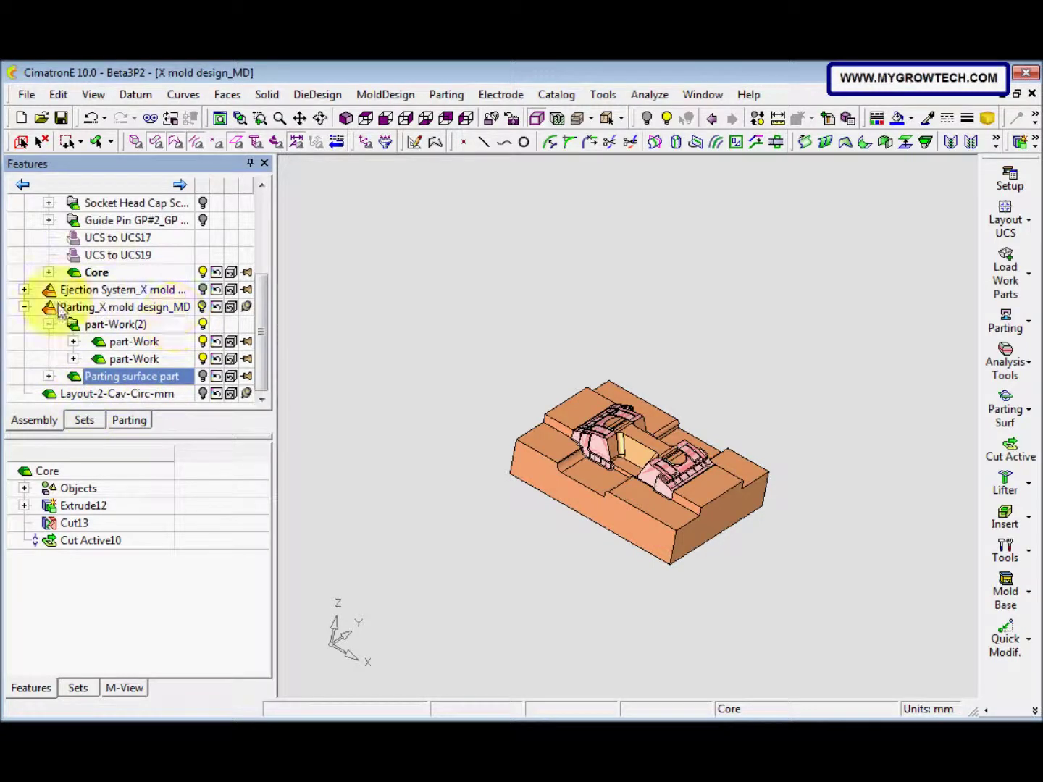
pyautogui.click(202, 308)
pyautogui.moveTo(563, 461); pyautogui.dragTo(532, 444, button='middle')
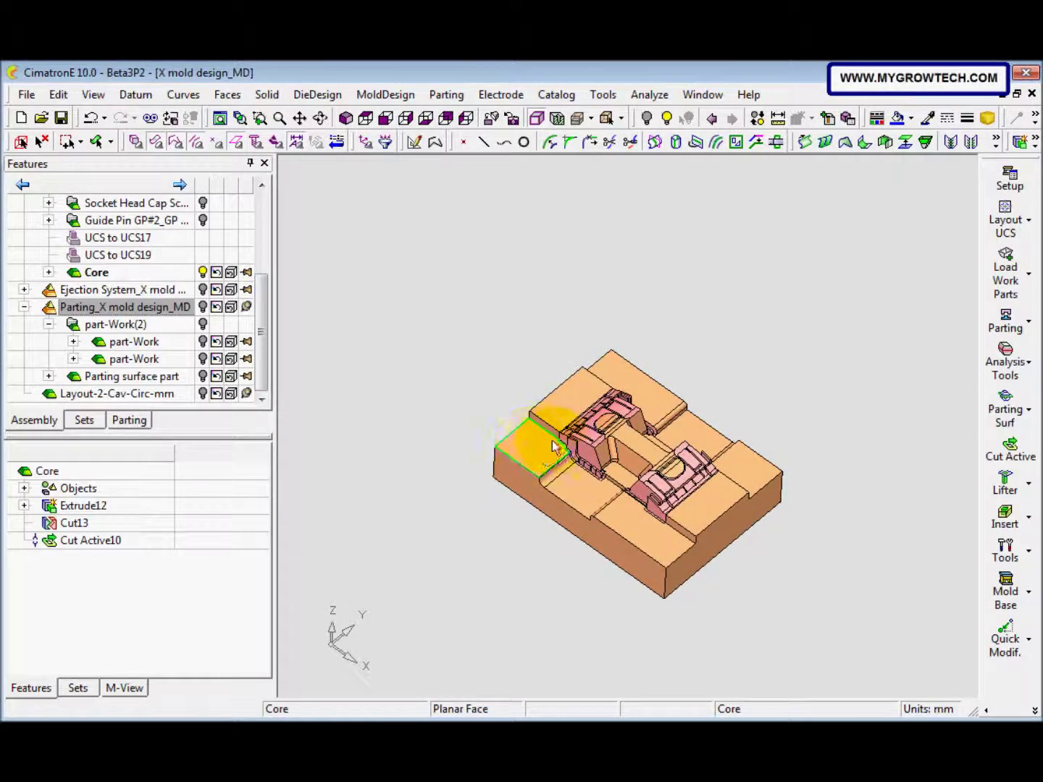
# - Examine the inside of the core with a dynamic section, shifting the section plane back in steps of 10
pyautogui.click(563, 119)
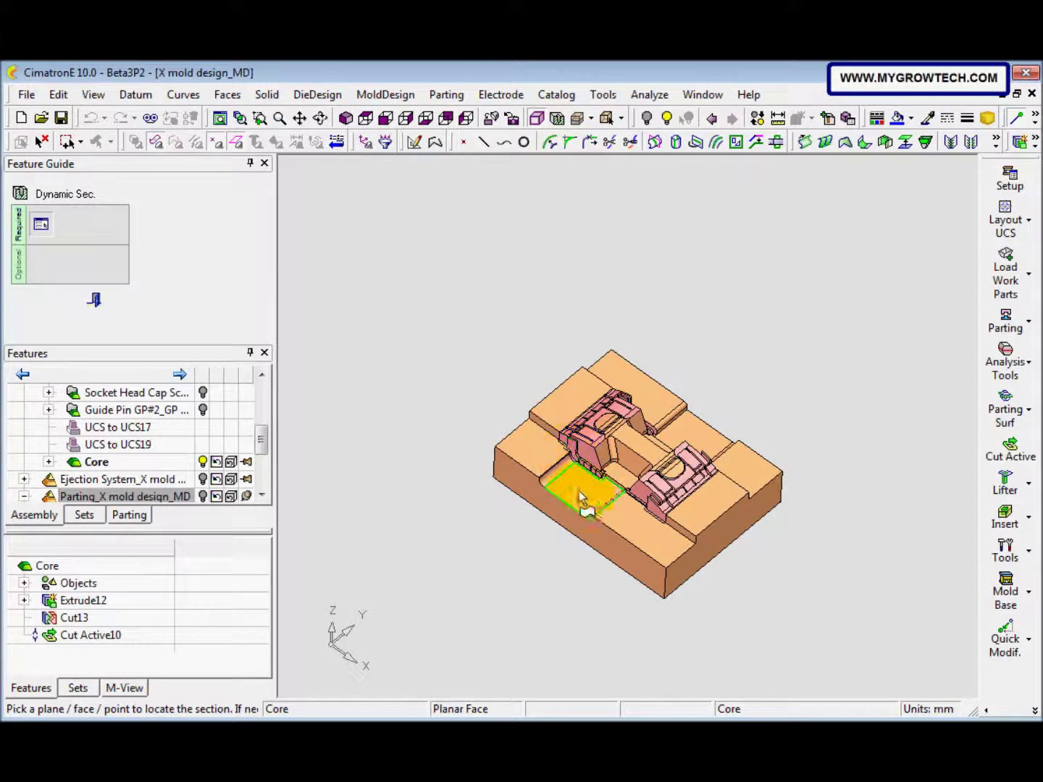
pyautogui.click(572, 513)
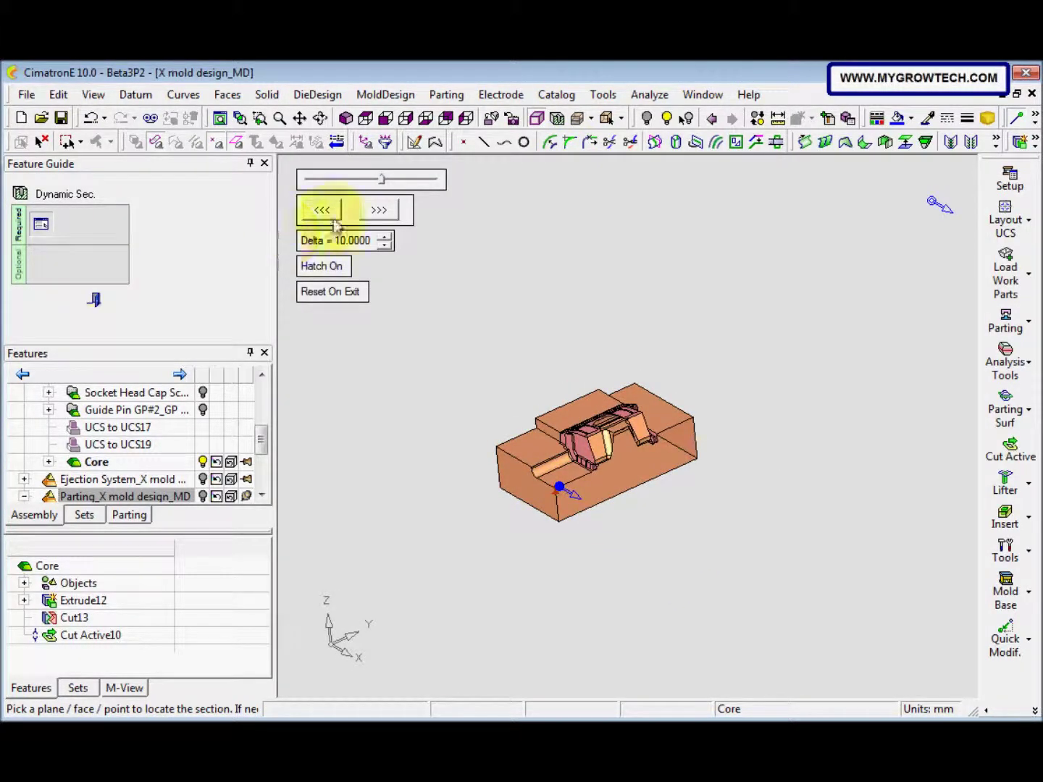
pyautogui.click(334, 218)
pyautogui.click(333, 218)
pyautogui.moveTo(521, 420); pyautogui.dragTo(614, 454, button='middle')
pyautogui.click(561, 469)
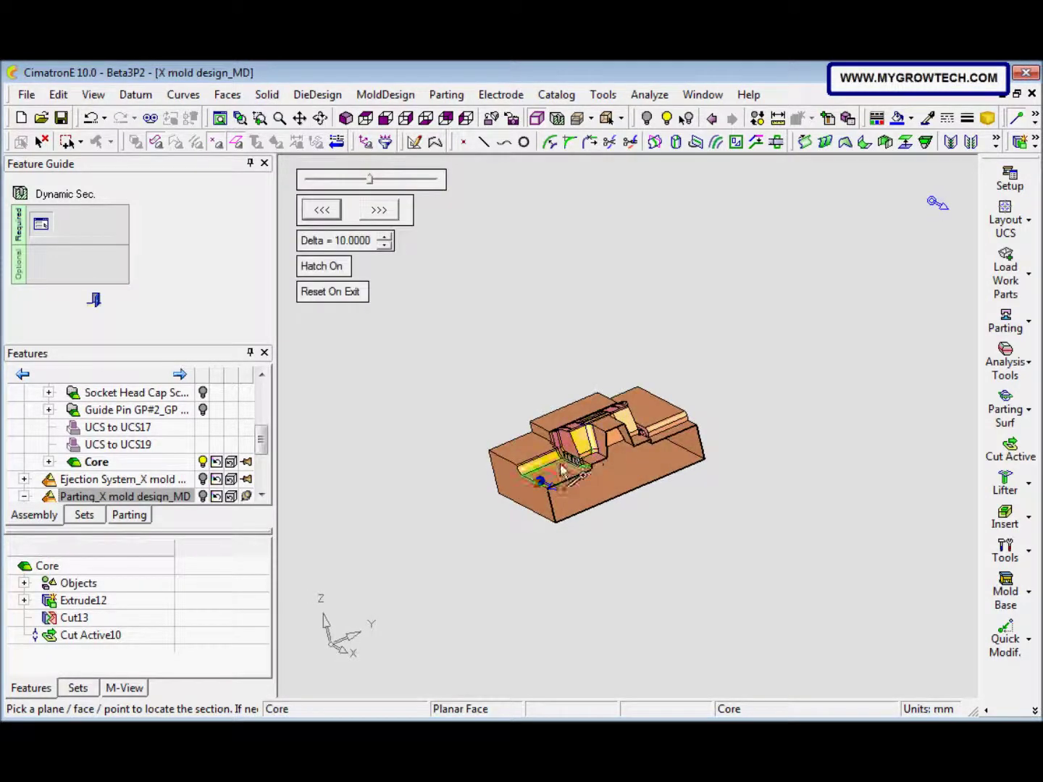
pyautogui.click(96, 301)
pyautogui.moveTo(402, 442); pyautogui.dragTo(536, 481, button='middle')
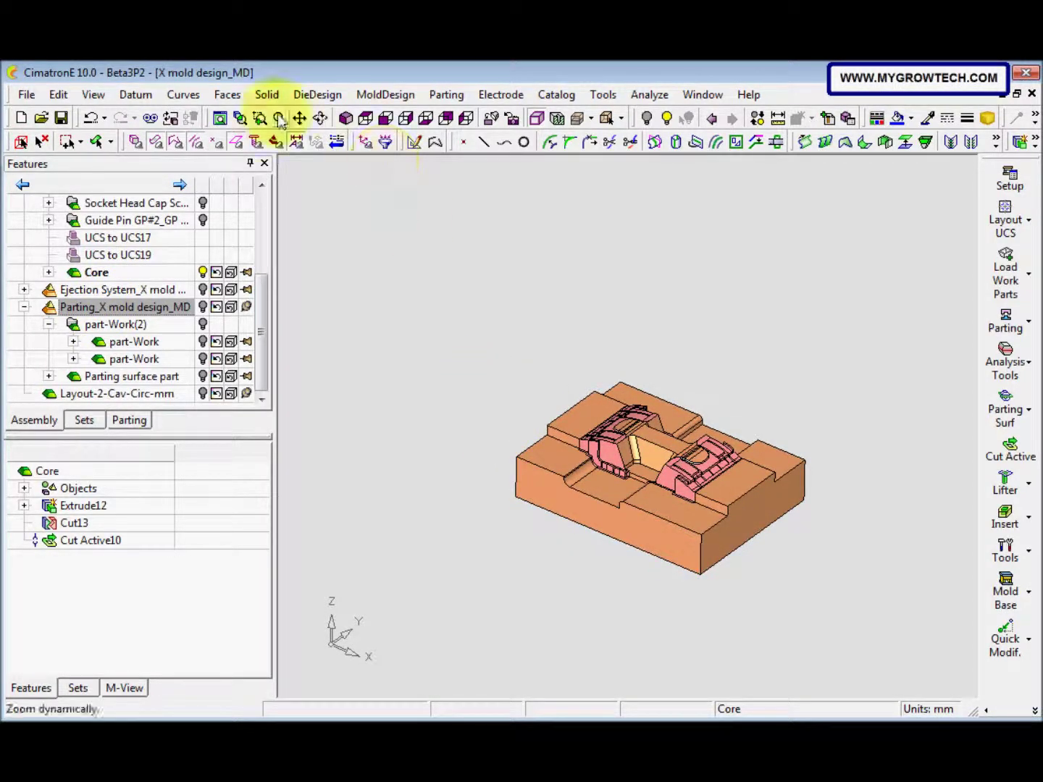
# - Stitch all faces of the core together using Stitch only with a maximum gap of 0.02
pyautogui.click(227, 95)
pyautogui.click(283, 458)
pyautogui.moveTo(471, 324); pyautogui.dragTo(842, 632)
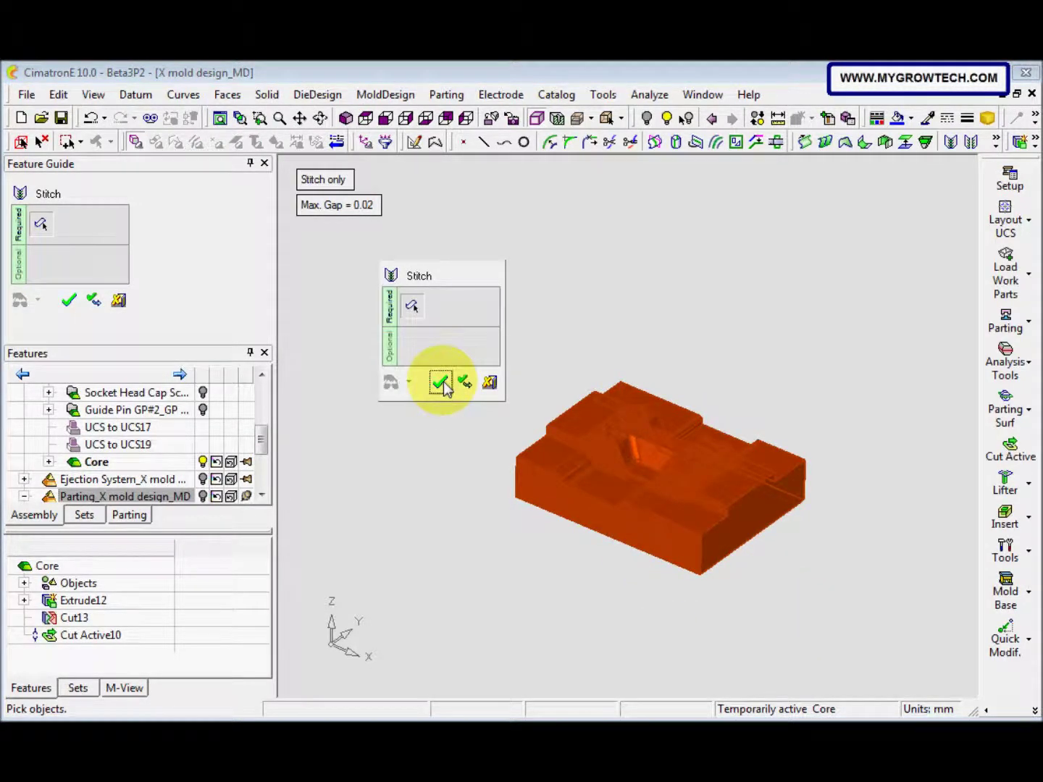
pyautogui.click(442, 383)
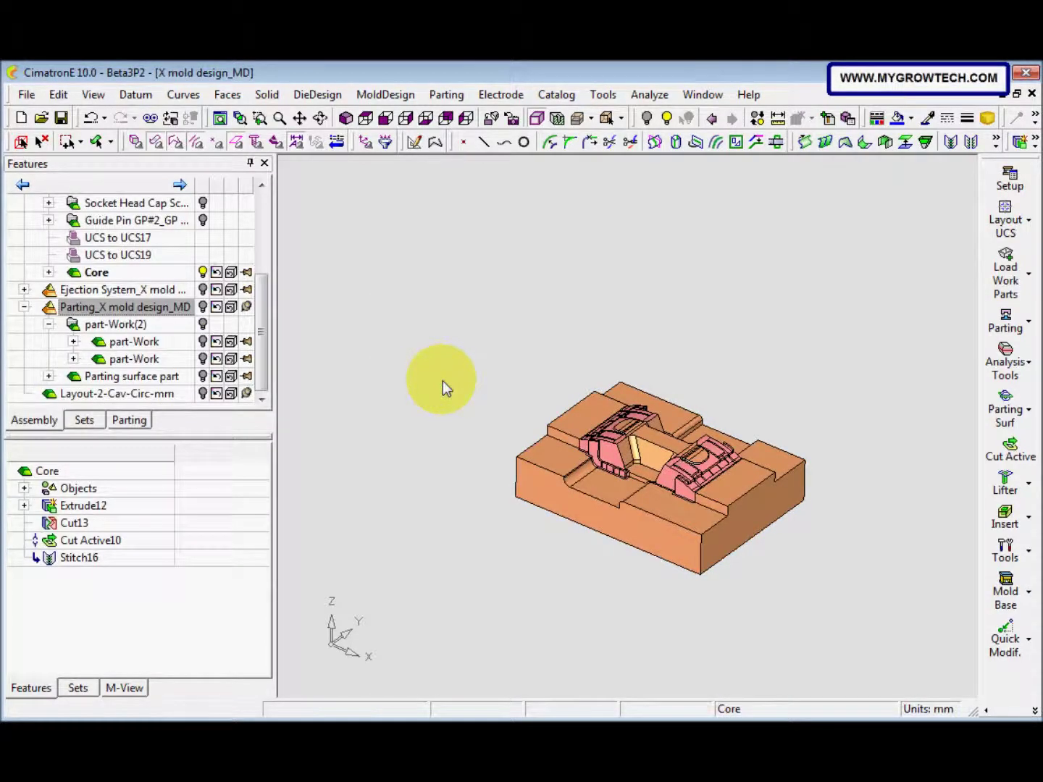
# - Check the stitched core with a hatched dynamic section, orienting it along X and along Y and moving the plane through the block
pyautogui.click(559, 121)
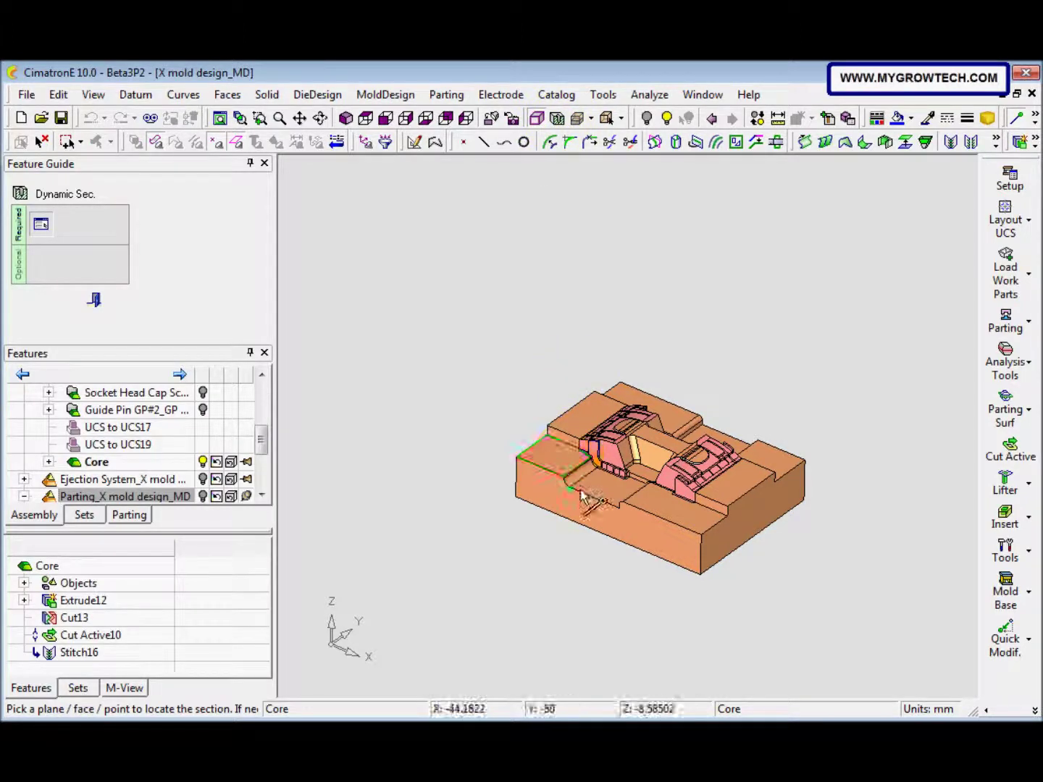
pyautogui.moveTo(583, 495)
pyautogui.mouseDown()
pyautogui.moveTo(550, 491)
pyautogui.moveTo(583, 512)
pyautogui.moveTo(579, 492)
pyautogui.mouseUp()
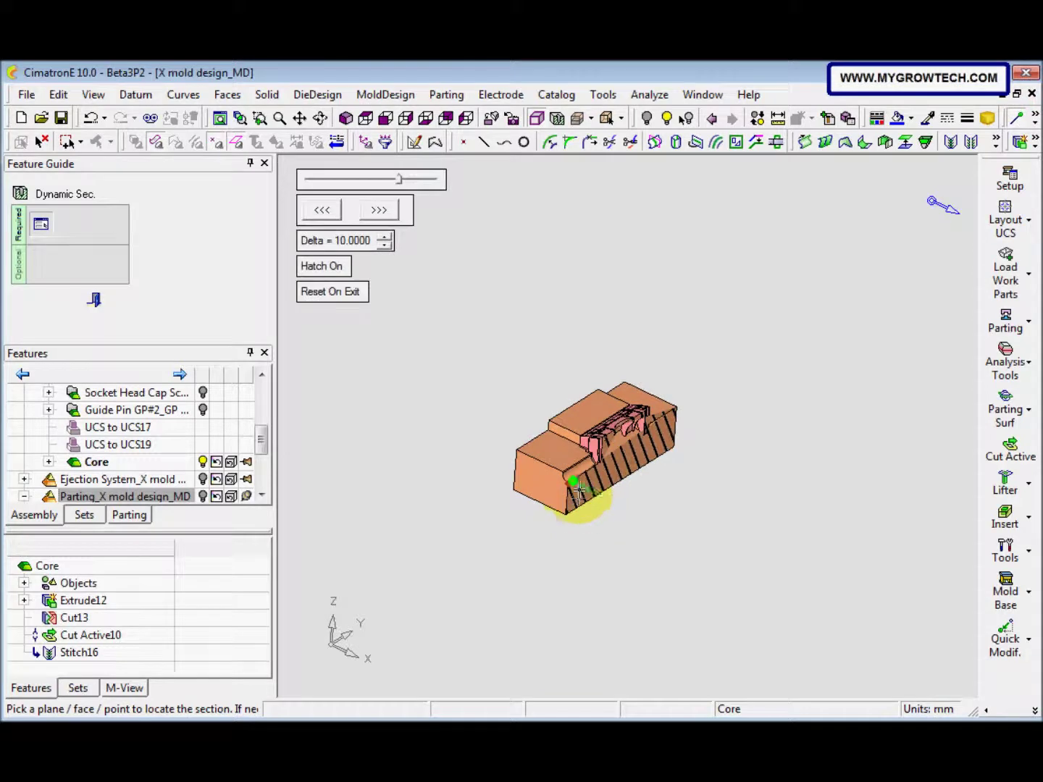
pyautogui.rightClick(578, 487)
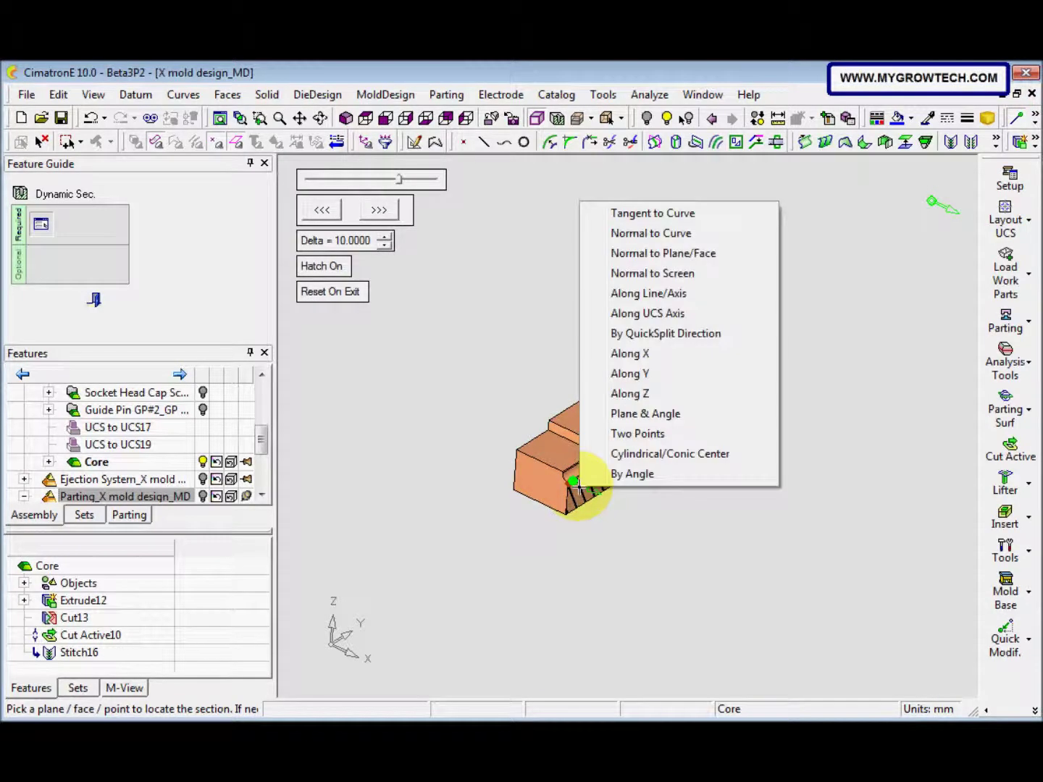
pyautogui.click(631, 354)
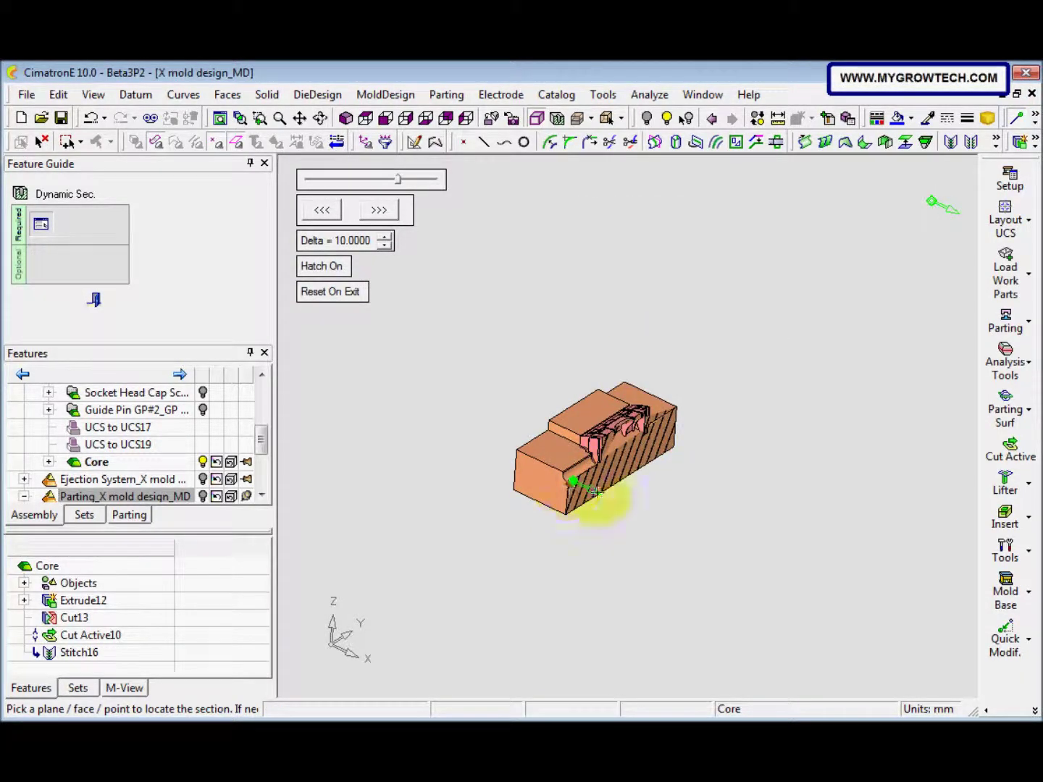
pyautogui.rightClick(572, 482)
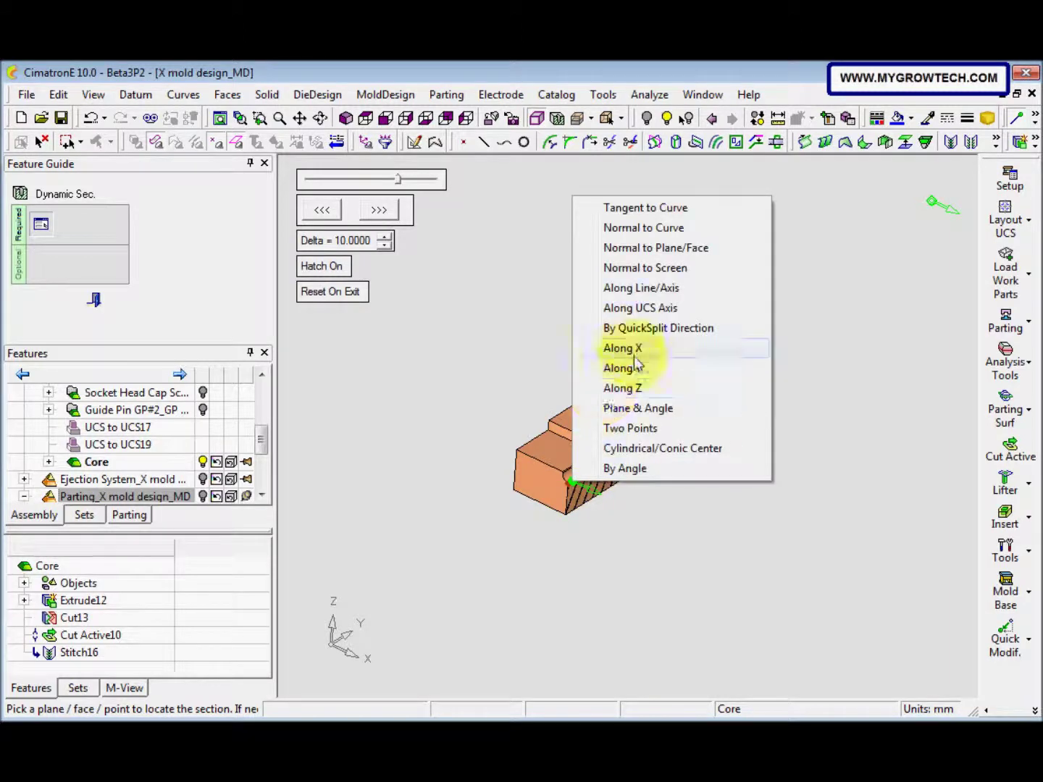
pyautogui.click(636, 368)
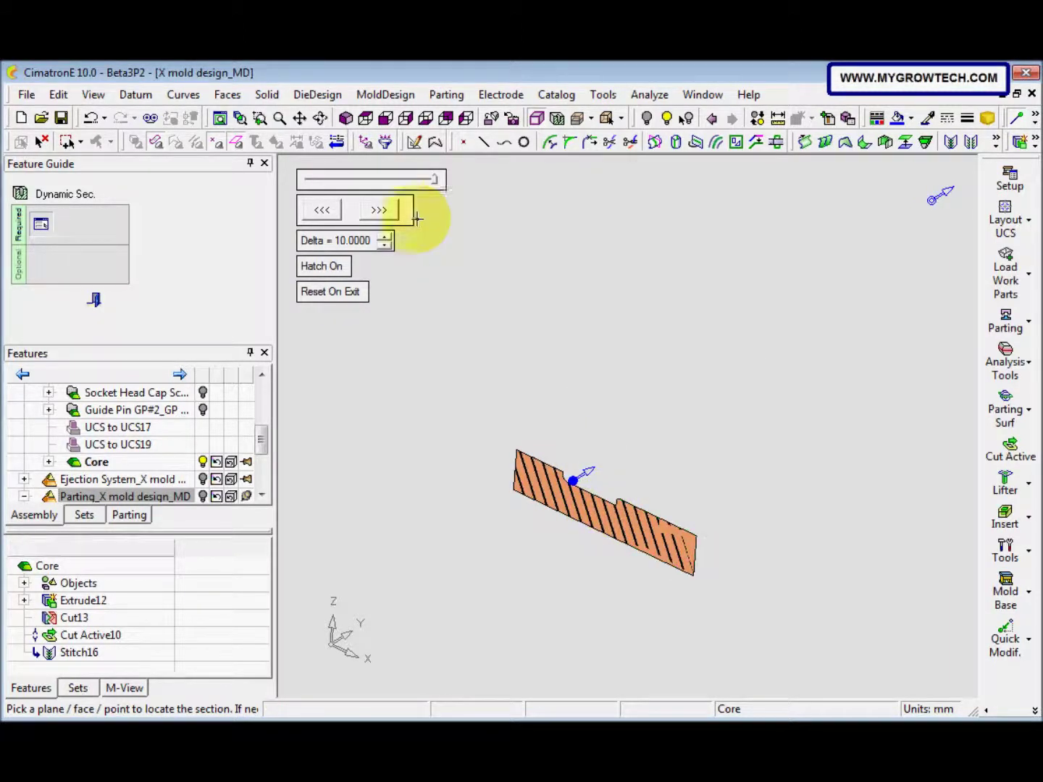
pyautogui.moveTo(432, 181); pyautogui.dragTo(381, 184)
pyautogui.moveTo(529, 487)
pyautogui.mouseDown(button='middle')
pyautogui.moveTo(566, 552)
pyautogui.moveTo(511, 506)
pyautogui.moveTo(540, 554)
pyautogui.moveTo(612, 443)
pyautogui.moveTo(552, 510)
pyautogui.mouseUp(button='middle')
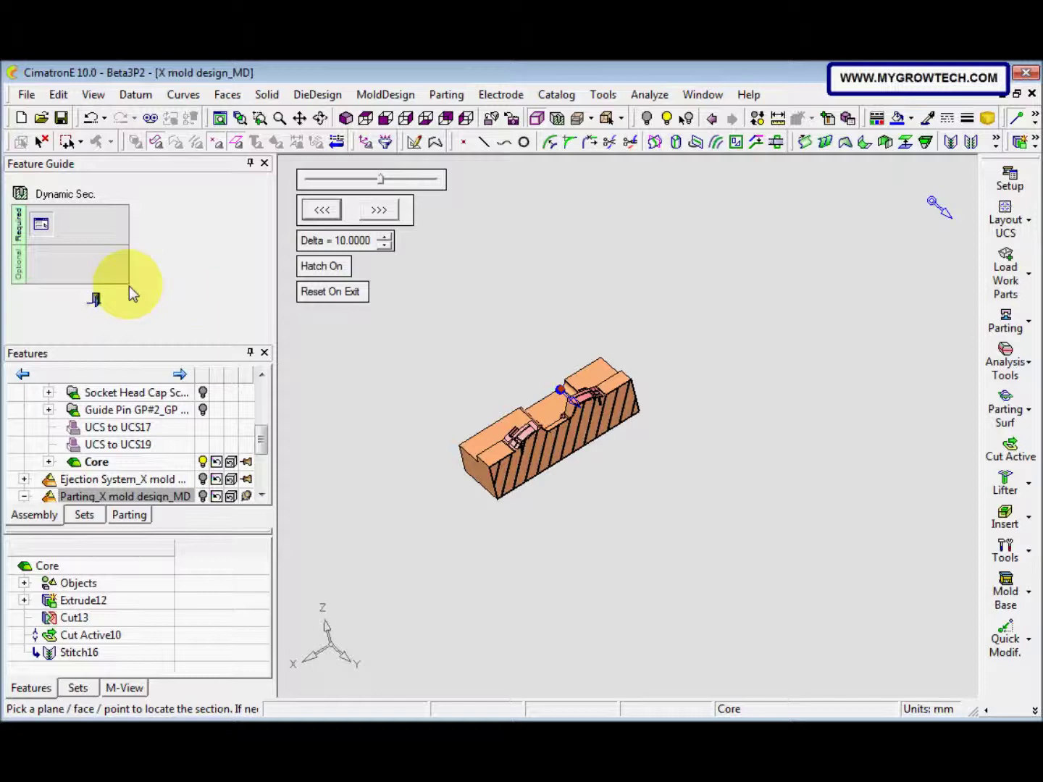
pyautogui.click(96, 297)
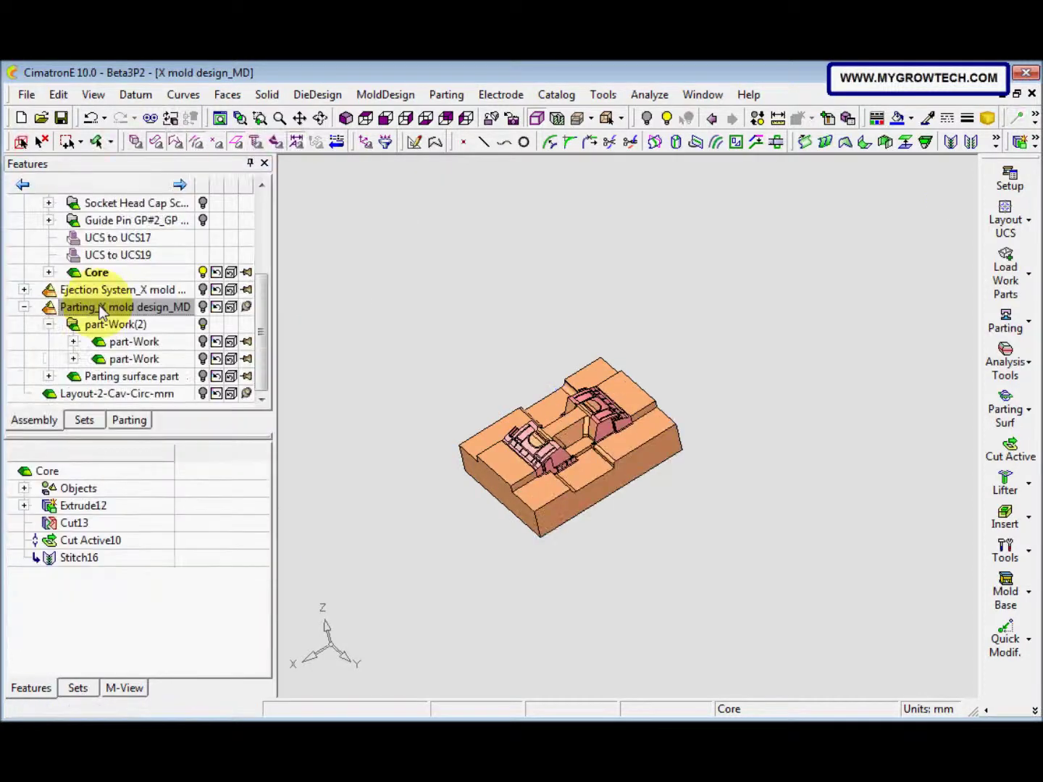
# - Show the Fixed Side and Movable Side subassemblies and activate the top-level X mold design_MD assembly
pyautogui.moveTo(688, 508); pyautogui.dragTo(591, 507, button='middle')
pyautogui.scroll(2, 591, 508)
pyautogui.doubleClick(11, 328)
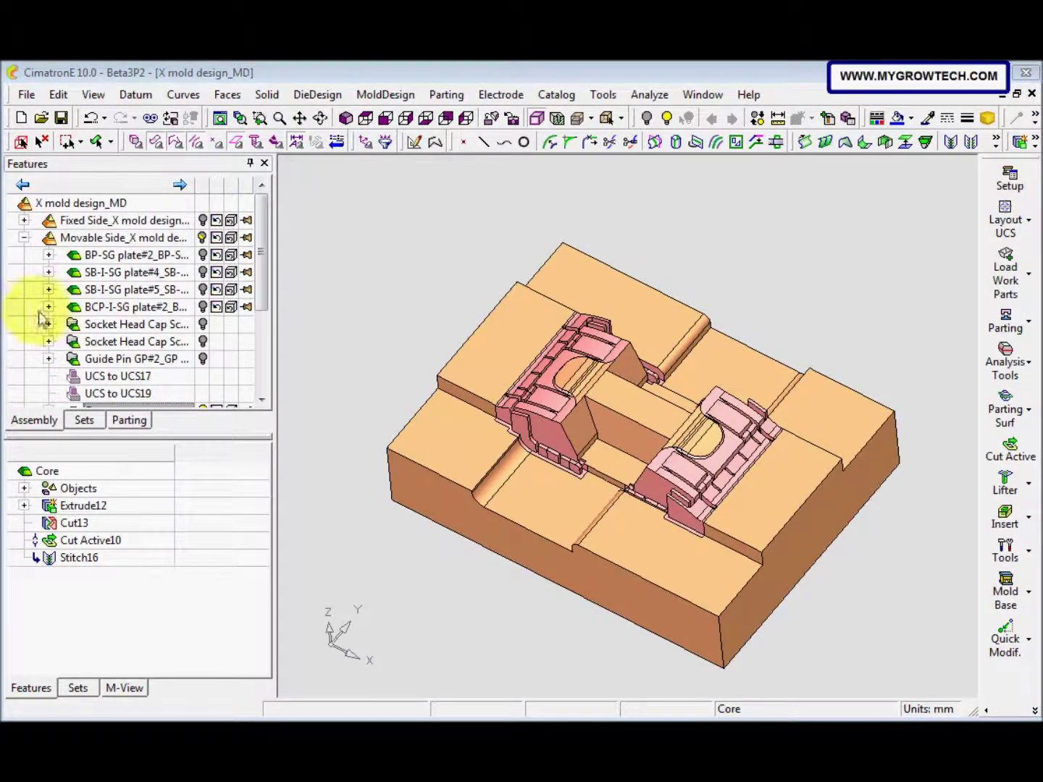
pyautogui.click(206, 221)
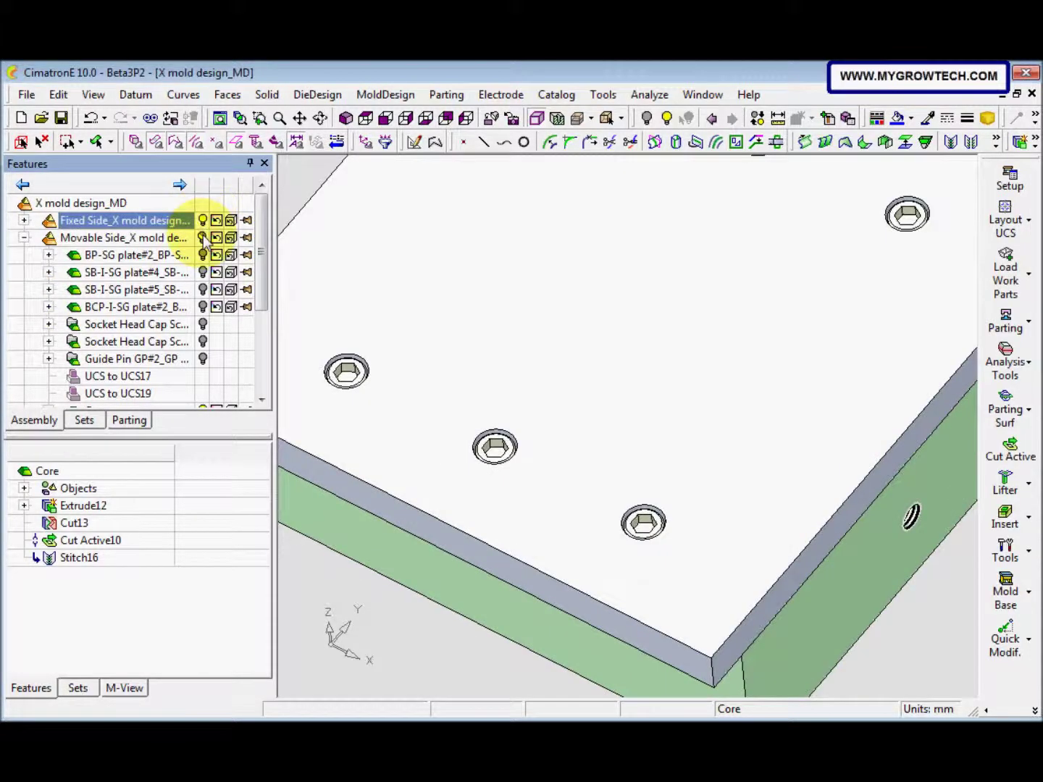
pyautogui.click(201, 239)
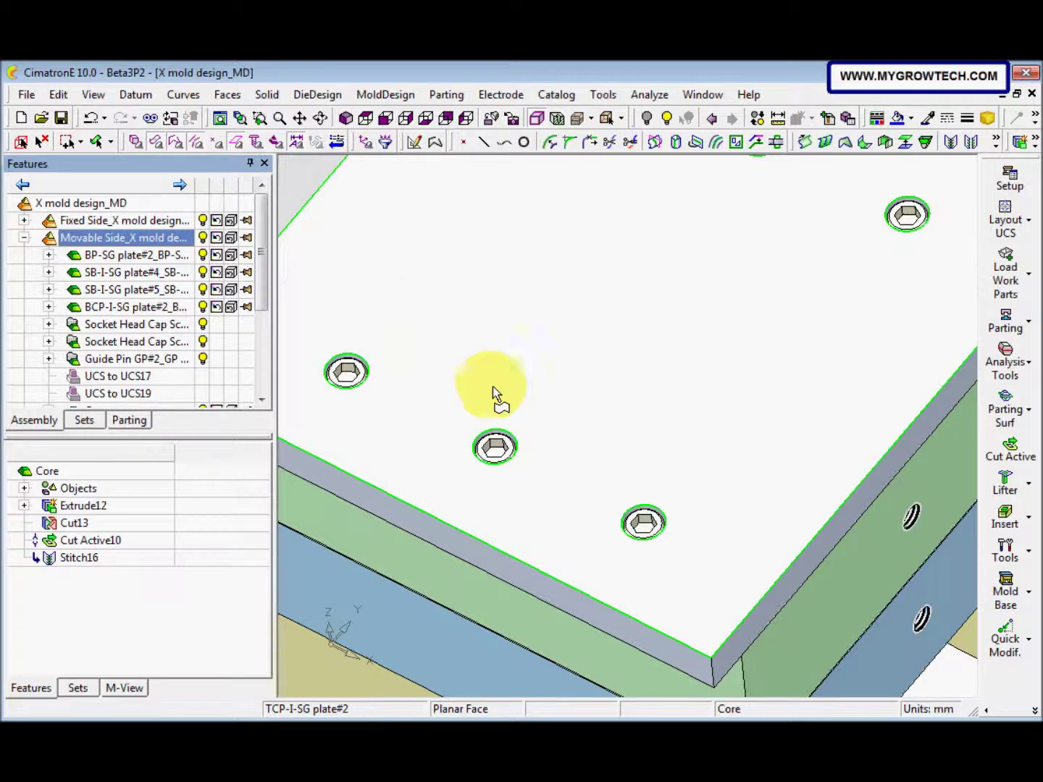
pyautogui.scroll(-5, 496, 408)
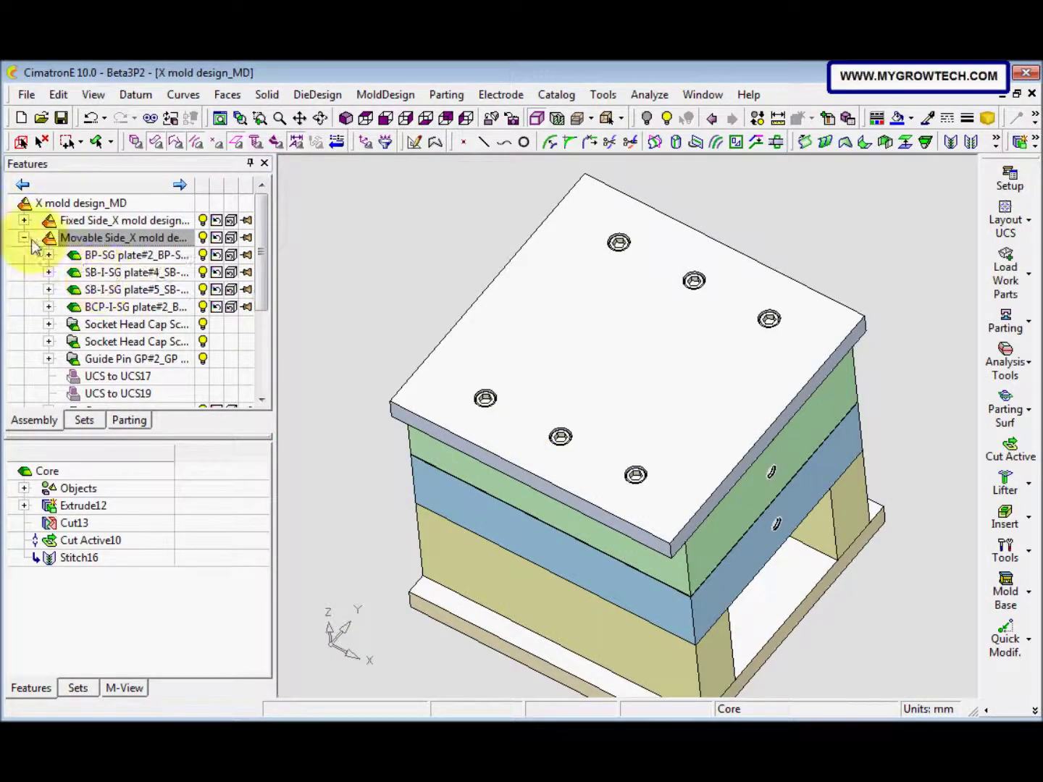
pyautogui.click(25, 238)
pyautogui.doubleClick(75, 206)
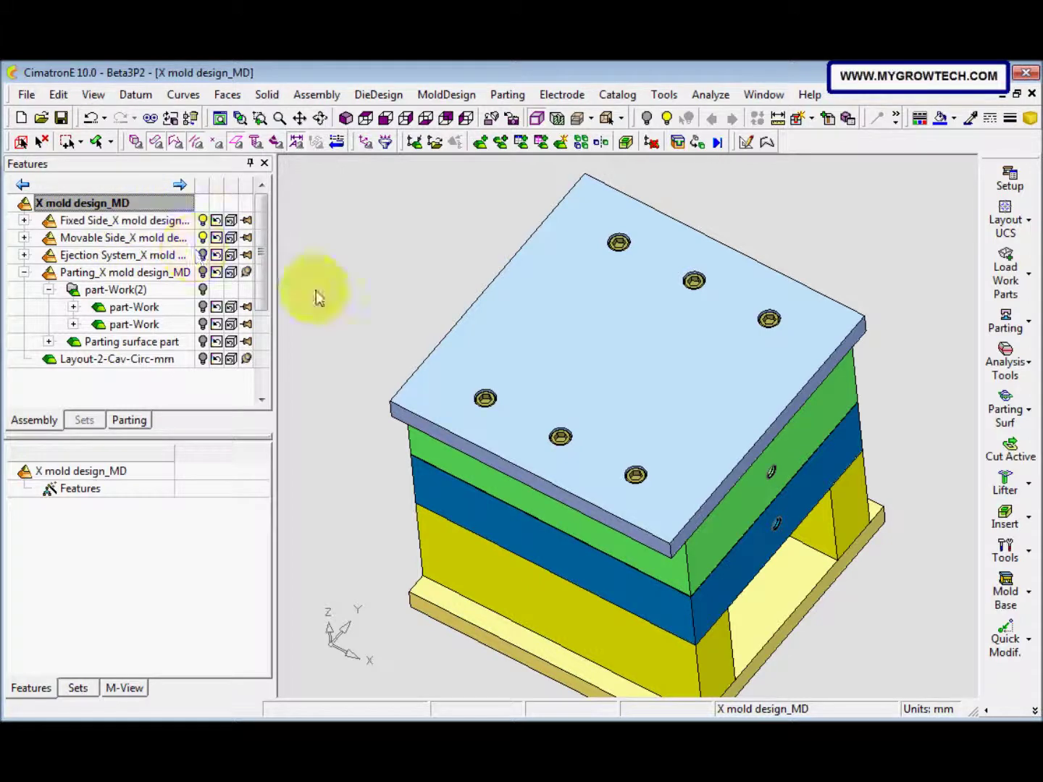
# - Set the thickness T of the green AP-I-SG plate#2 to 100 mm
pyautogui.moveTo(372, 309); pyautogui.dragTo(414, 349, button='middle')
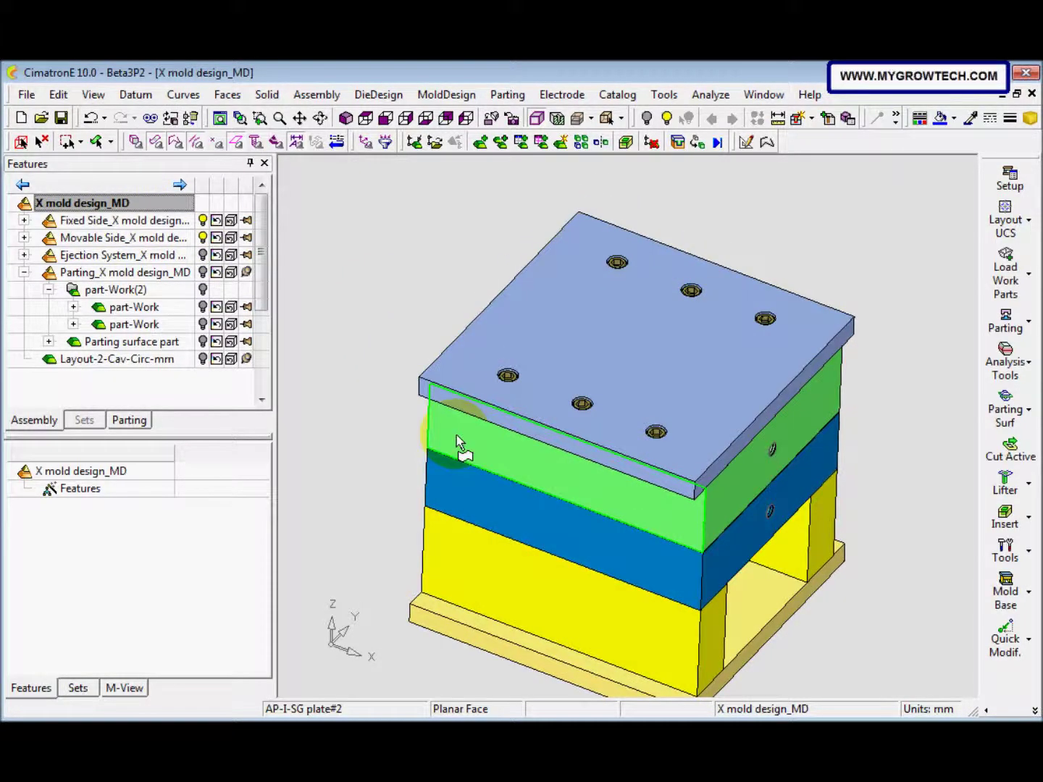
pyautogui.doubleClick(459, 430)
pyautogui.moveTo(466, 457); pyautogui.dragTo(410, 398, button='middle')
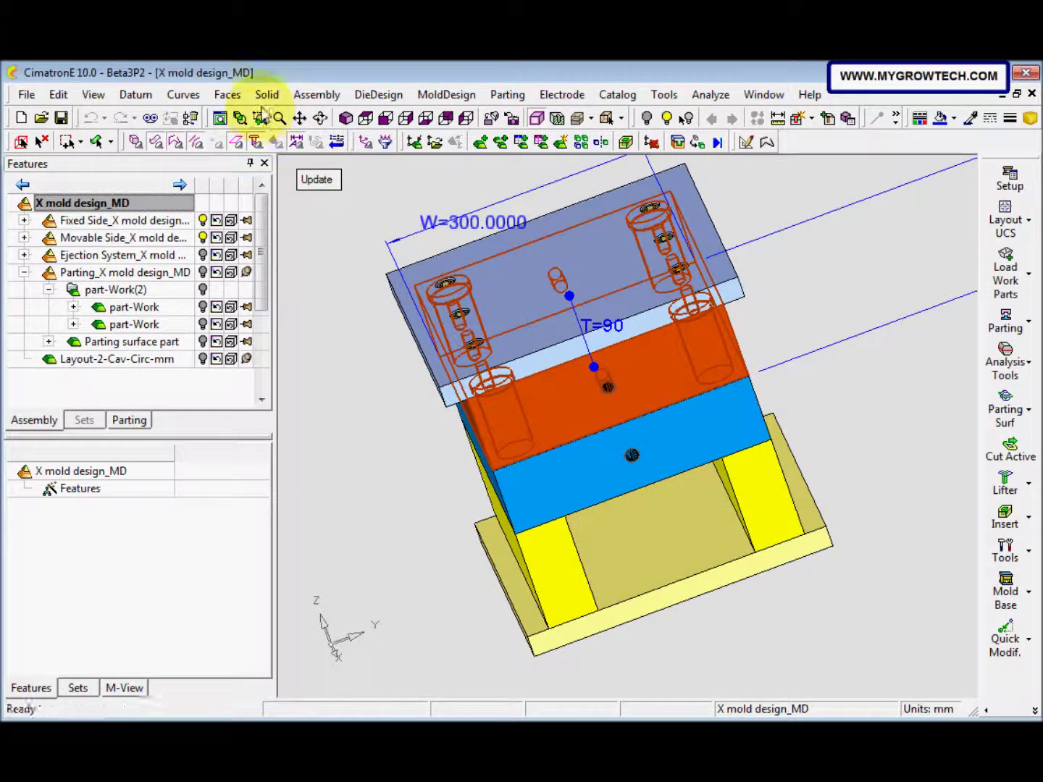
pyautogui.click(387, 119)
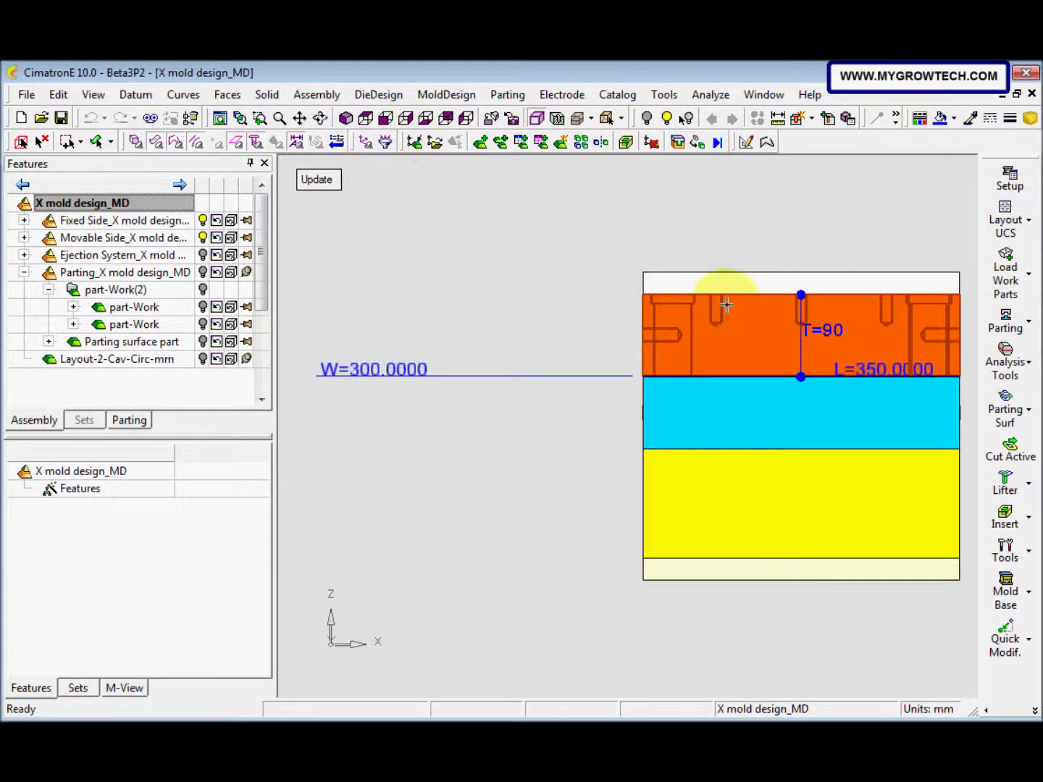
pyautogui.click(537, 279)
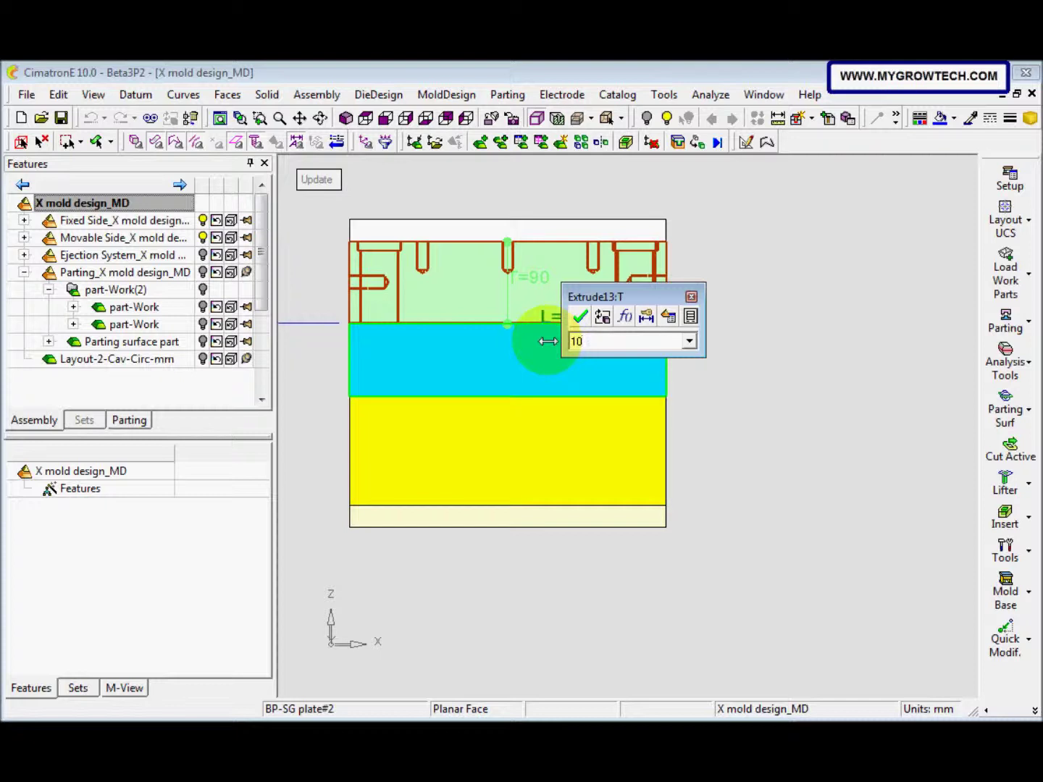
pyautogui.press('Return')
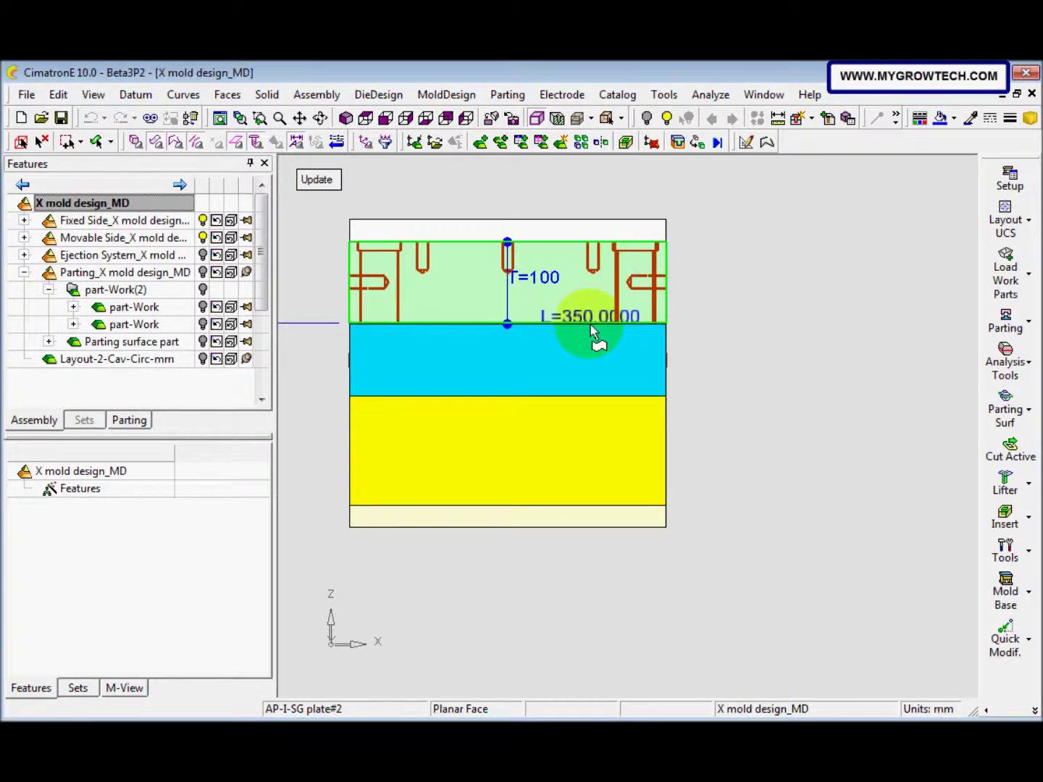
# - Set the thickness T of the blue BP-SG plate#2 to 90 mm and update the mold plates with both new thicknesses
pyautogui.click(570, 357)
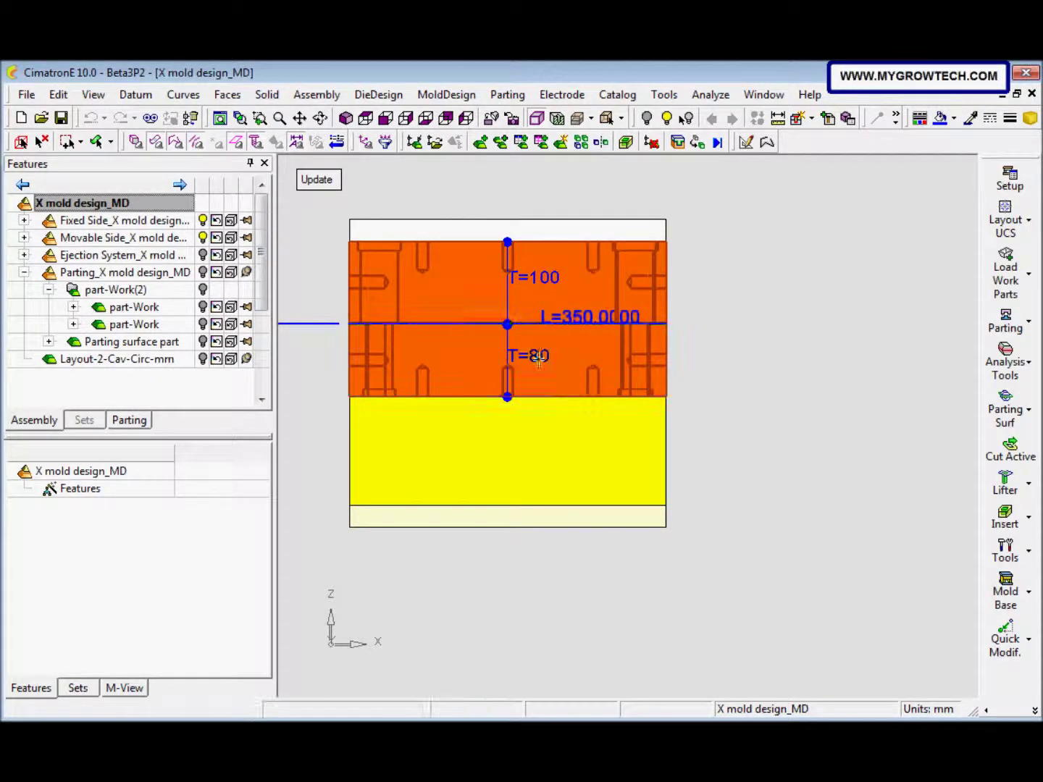
pyautogui.click(538, 359)
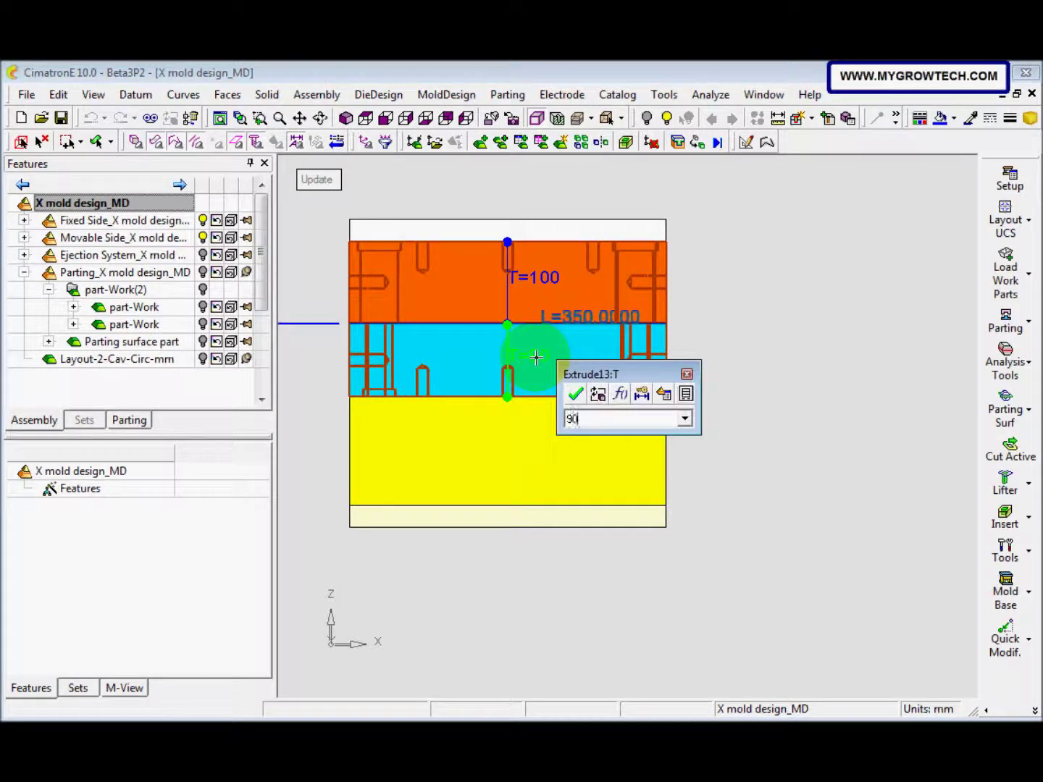
pyautogui.write('90')
pyautogui.press('Return')
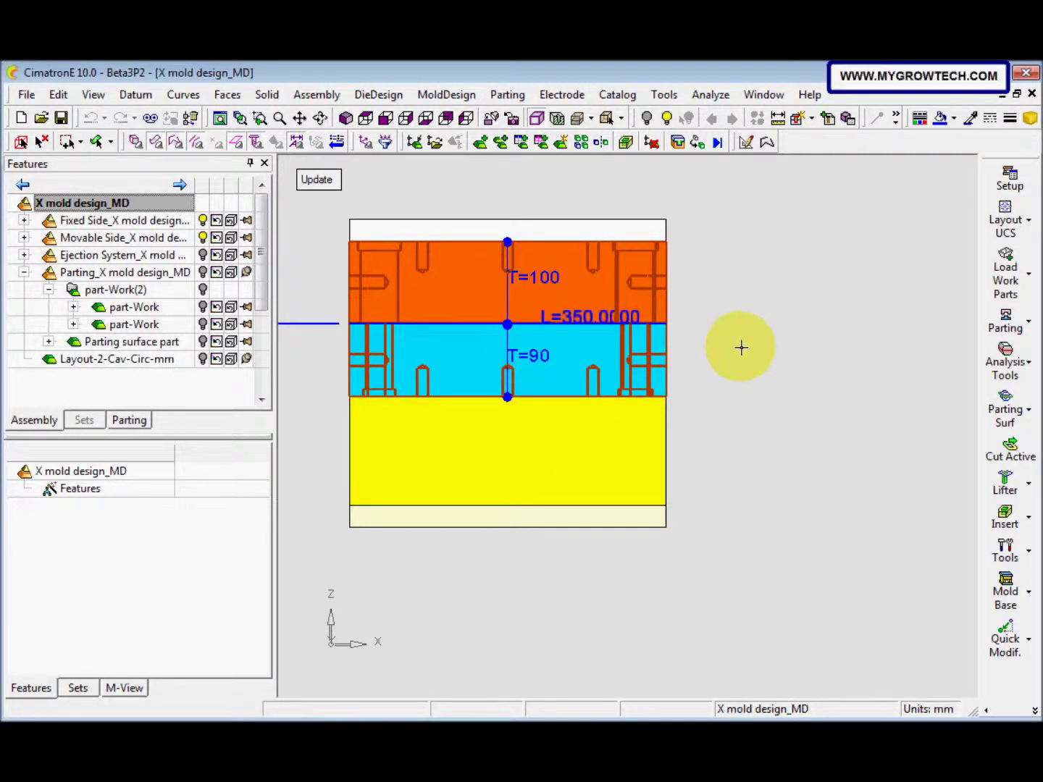
pyautogui.click(317, 180)
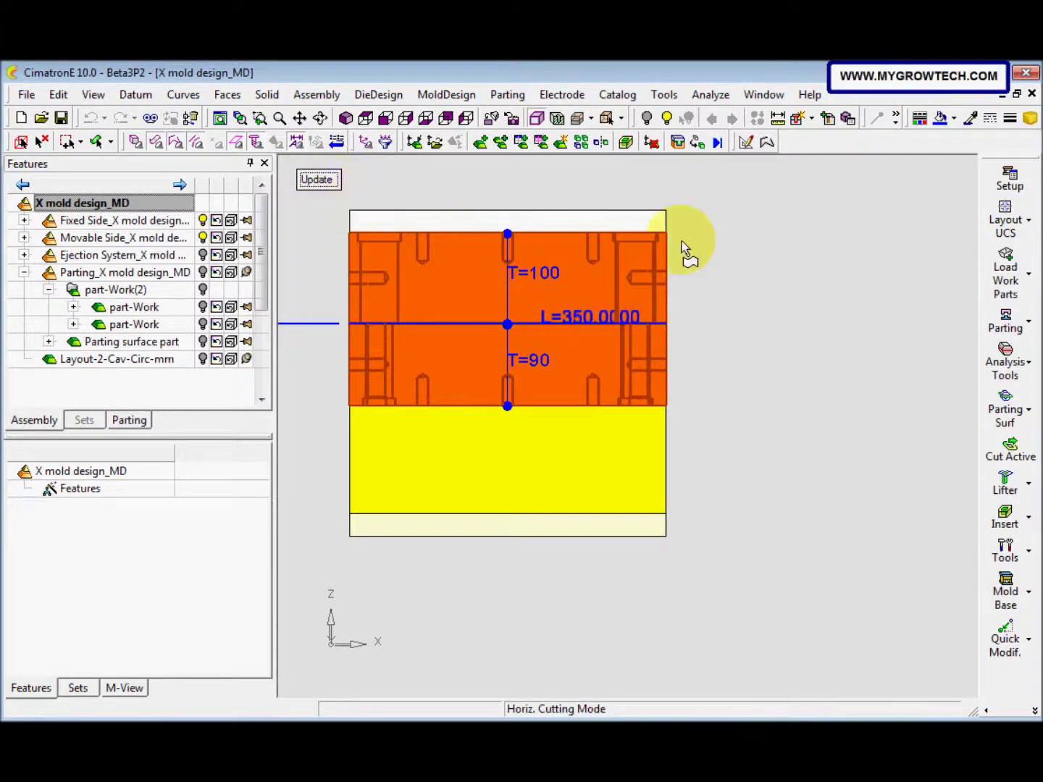
pyautogui.middleClick(744, 314)
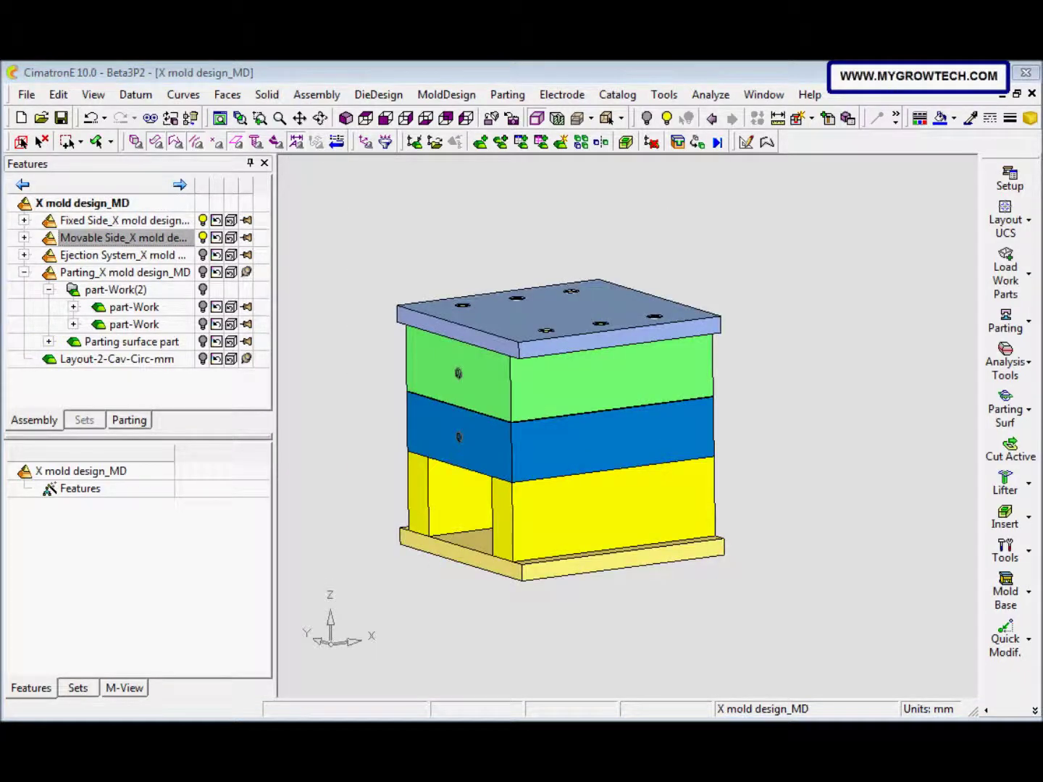
# - Hide the Movable Side subassembly and activate AP-I-SG plate#2 as the component to edit
pyautogui.click(202, 239)
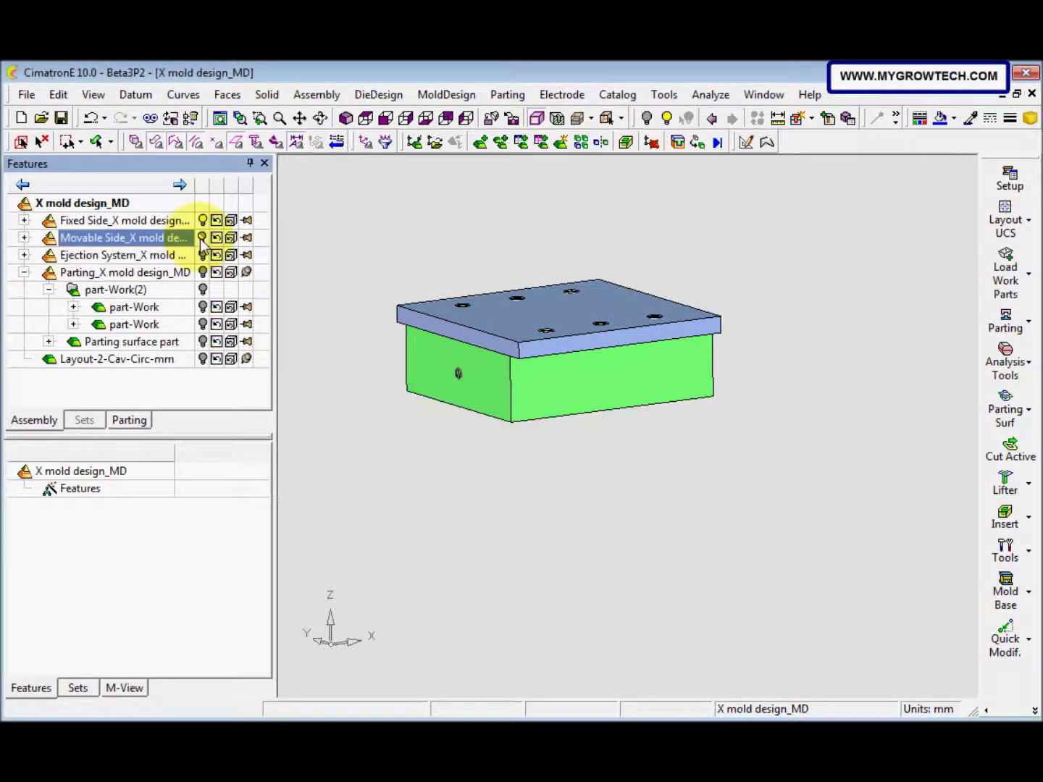
pyautogui.moveTo(456, 427); pyautogui.dragTo(489, 244, button='middle')
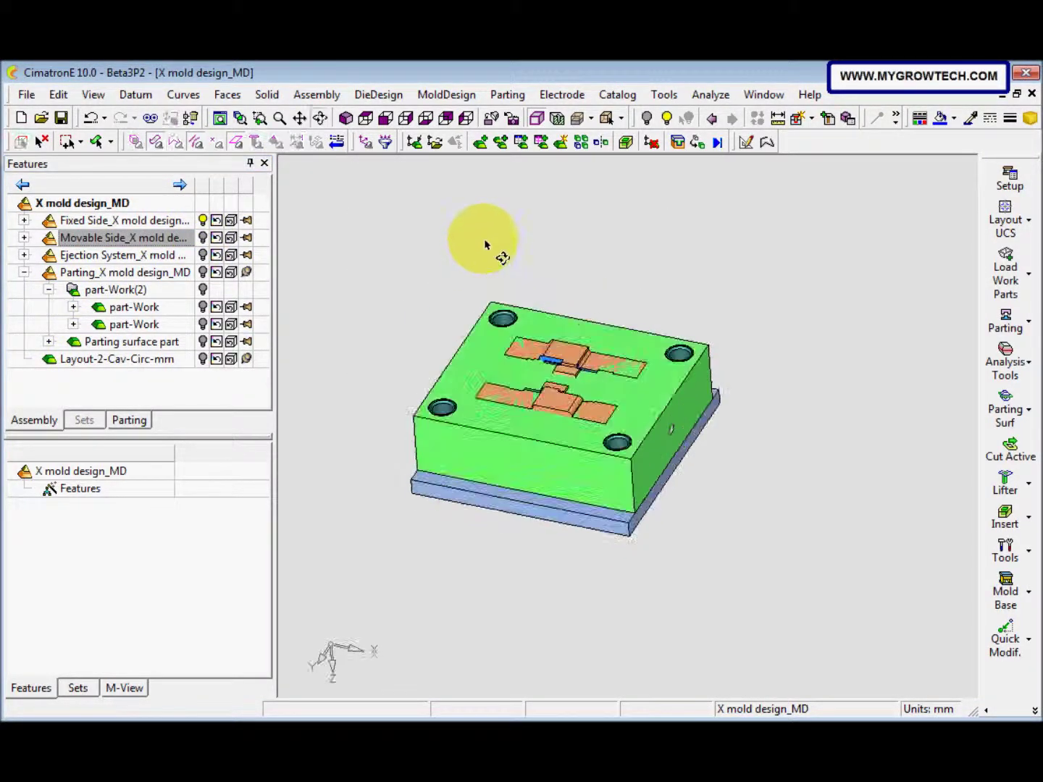
pyautogui.rightClick(482, 346)
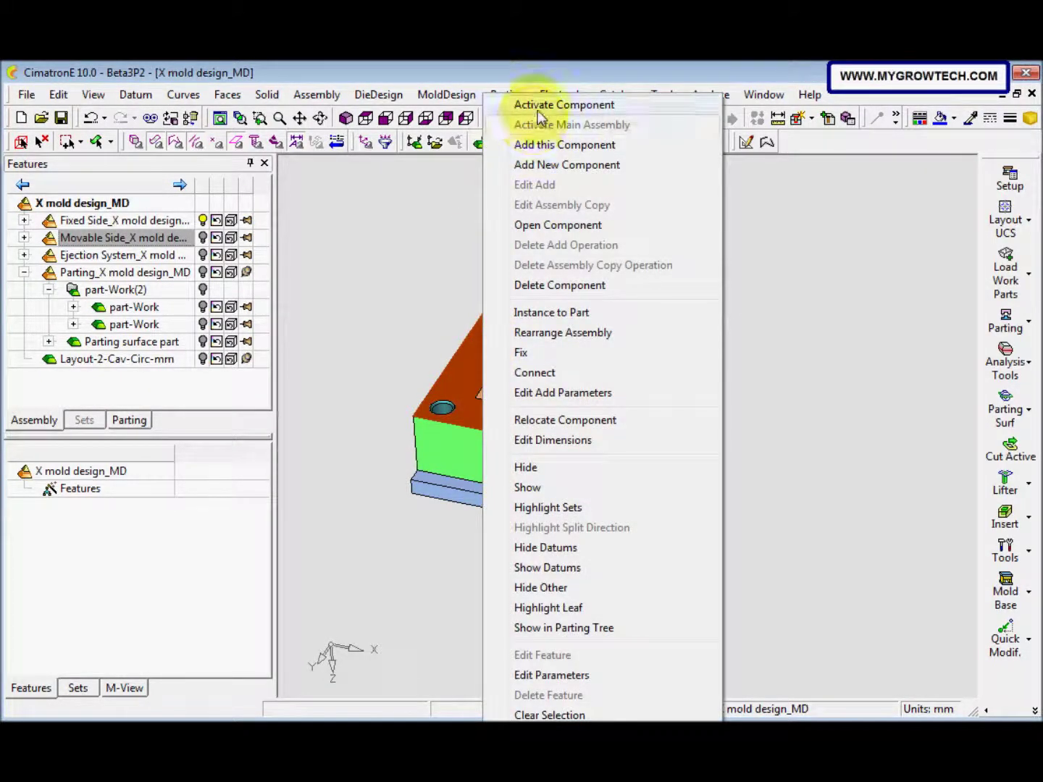
pyautogui.click(537, 110)
pyautogui.moveTo(499, 381); pyautogui.dragTo(501, 459, button='middle')
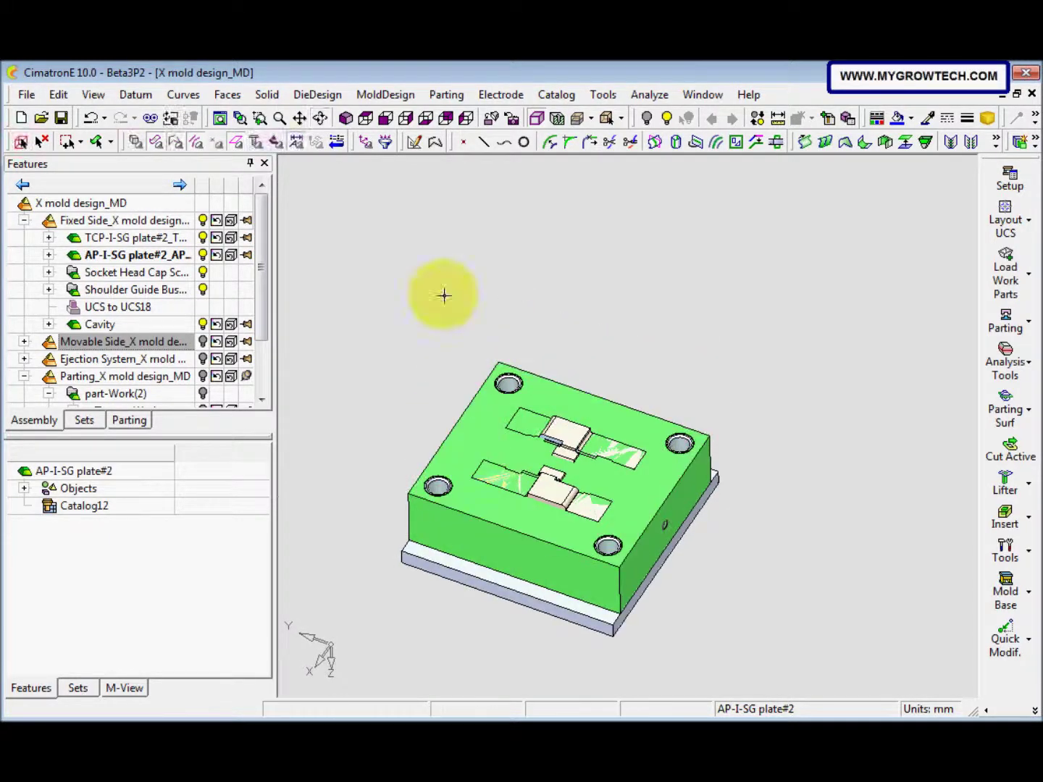
# - Switch to wireframe display and create a closed composite curve around the rectangular base outline of the cavity block
pyautogui.click(577, 124)
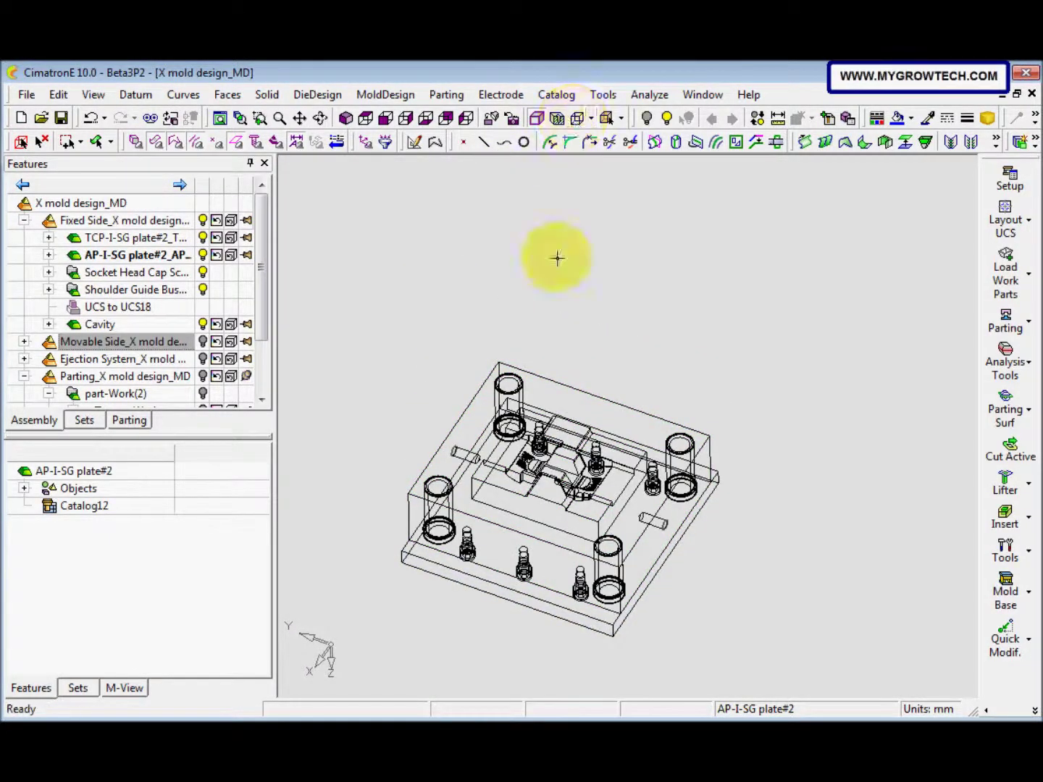
pyautogui.click(434, 144)
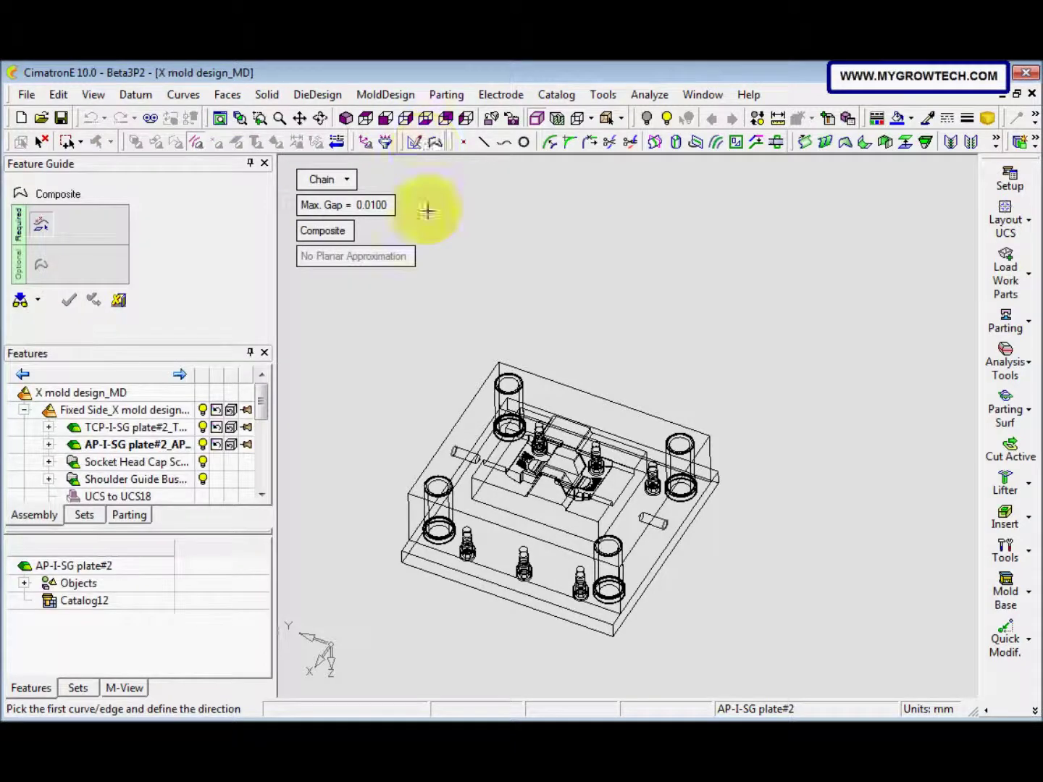
pyautogui.click(479, 491)
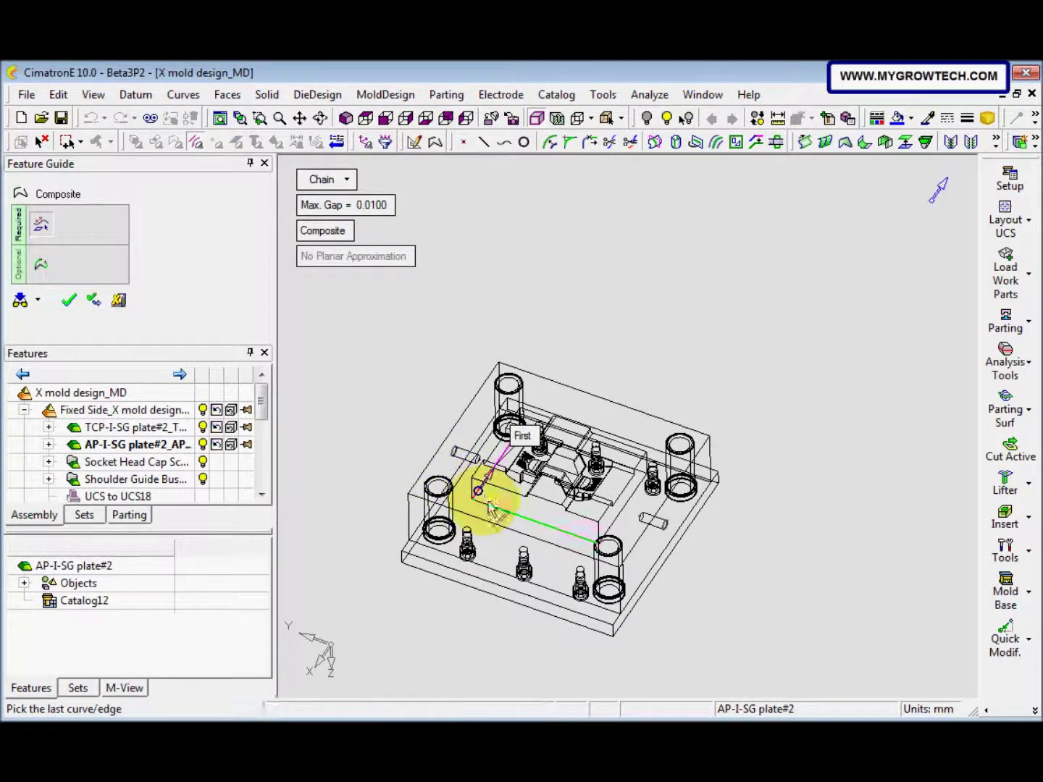
pyautogui.click(492, 512)
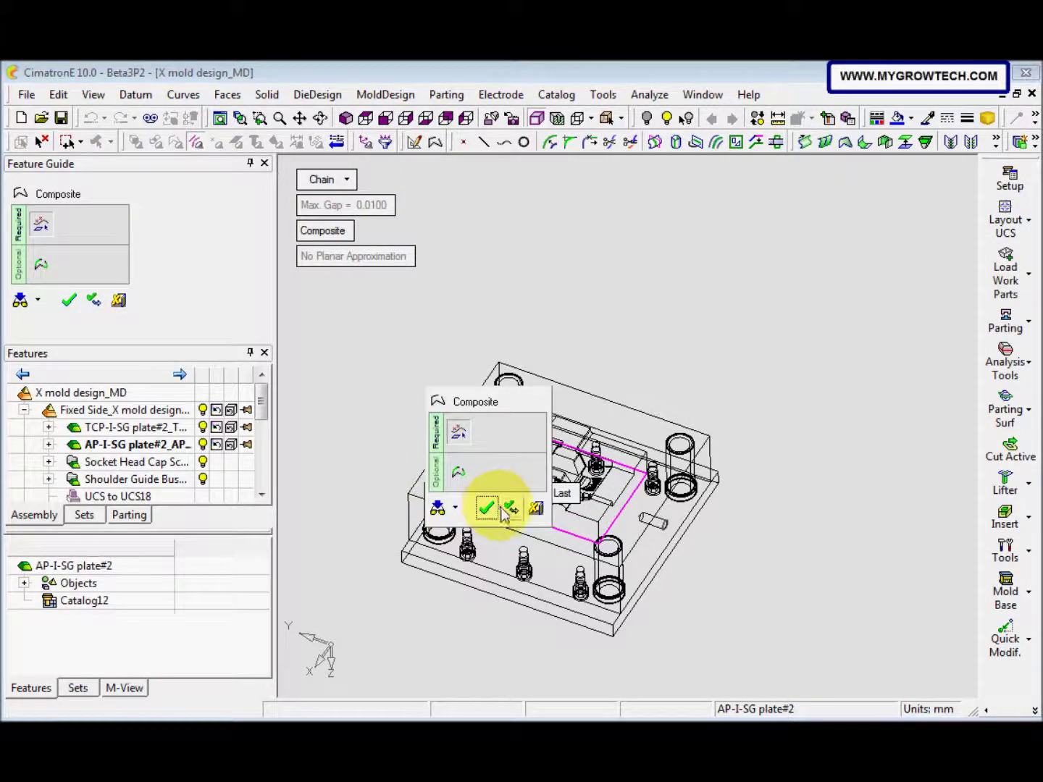
pyautogui.click(491, 509)
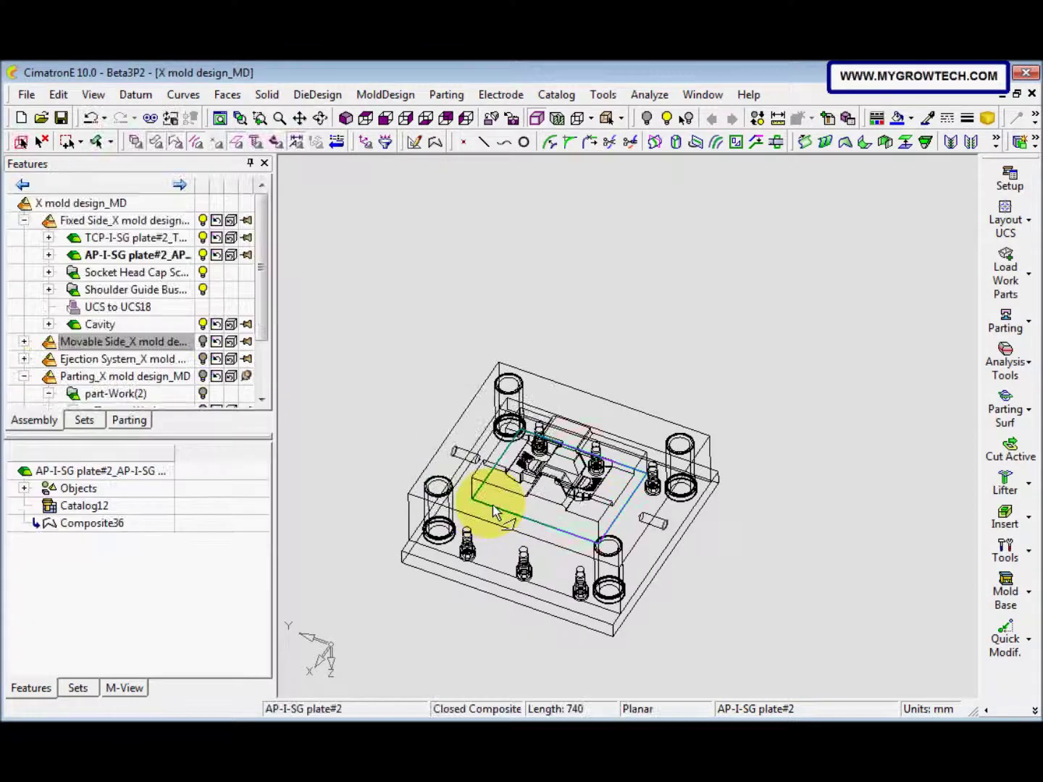
# - Cut the cavity pocket into the plate by a one-sided Remove Extrude of the composite toward the parting face, with Delta 100
pyautogui.click(266, 95)
pyautogui.moveTo(303, 137)
pyautogui.click(431, 138)
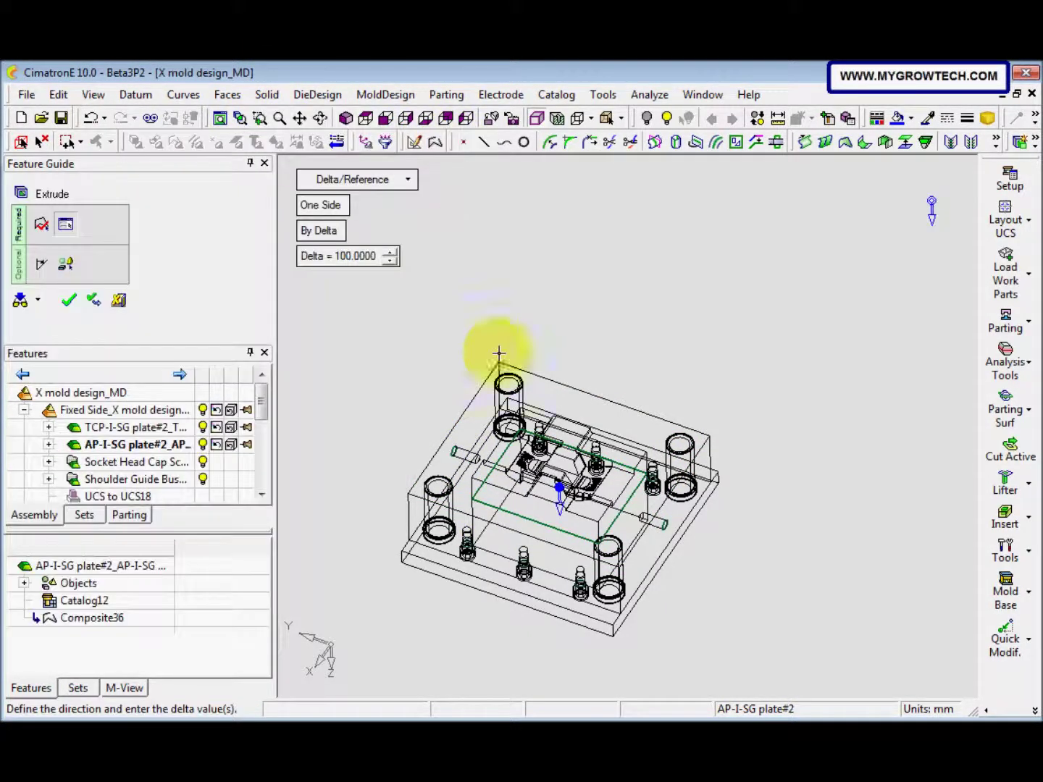
pyautogui.keyDown('ctrl'); pyautogui.moveTo(540, 517); pyautogui.dragTo(440, 467); pyautogui.keyUp('ctrl')
pyautogui.middleClick(459, 412)
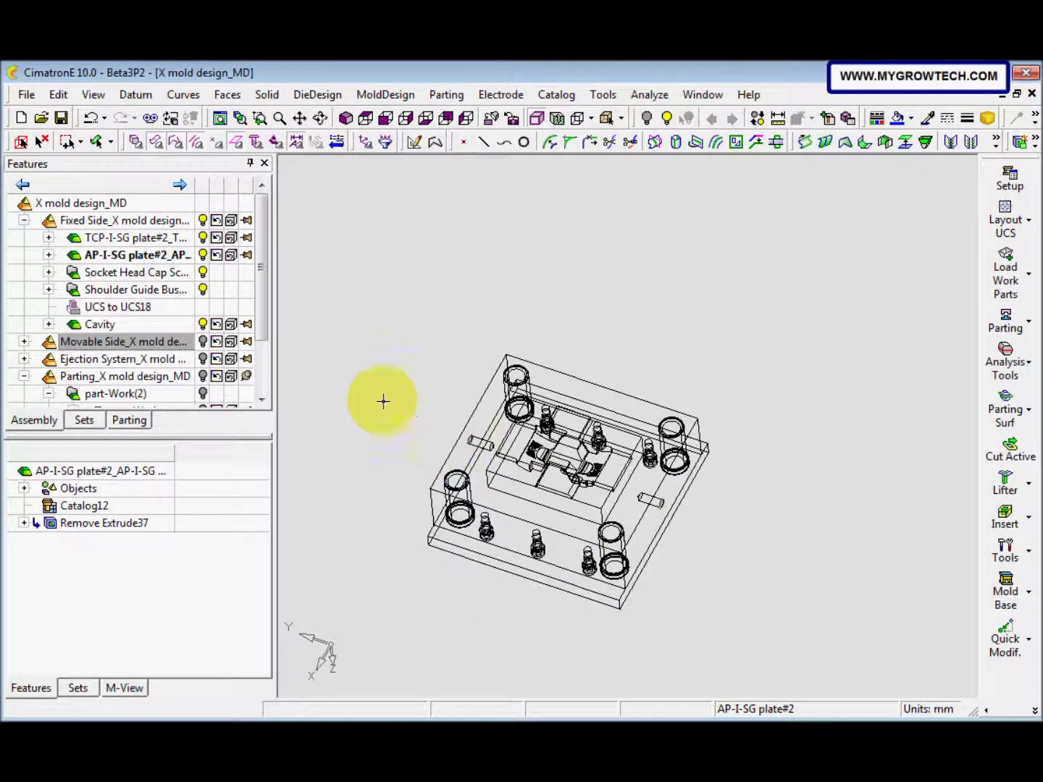
# - Restore the shaded display and hide the Cavity to expose the pocket in the plate
pyautogui.click(576, 121)
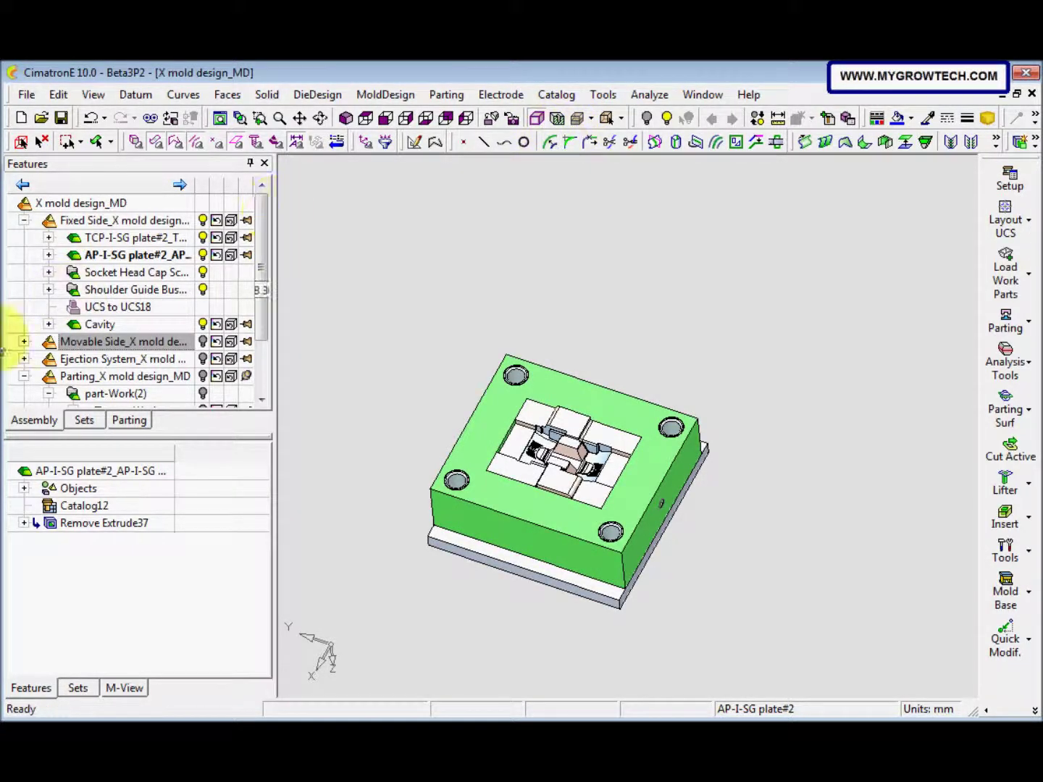
pyautogui.click(202, 324)
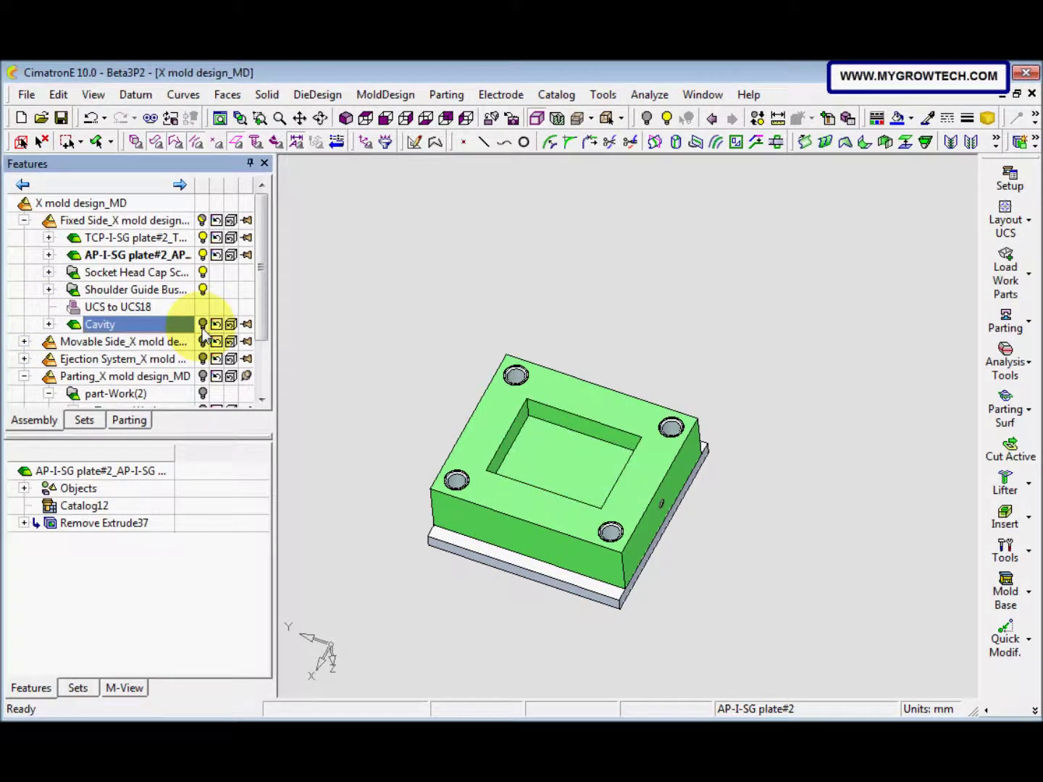
pyautogui.keyDown('shift'); pyautogui.moveTo(463, 520); pyautogui.dragTo(577, 360, button='middle'); pyautogui.keyUp('shift')
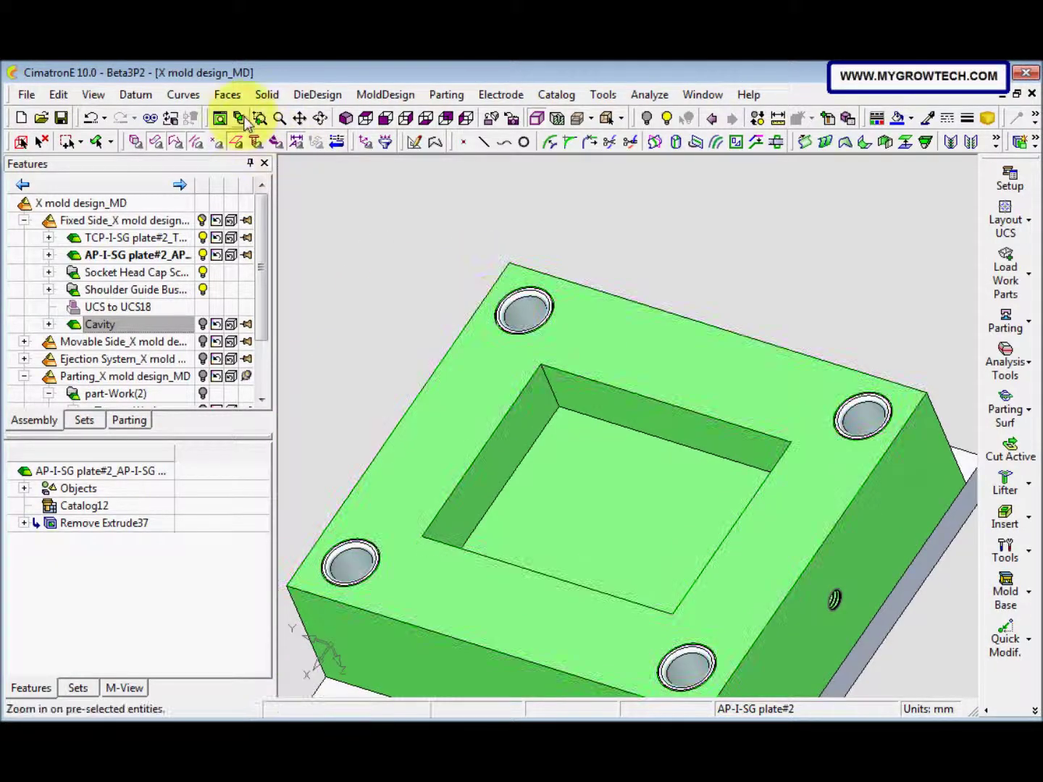
# - Round the four vertical corner edges of the plate's rectangular pocket with a constant radius of 10 mm
pyautogui.click(267, 95)
pyautogui.click(301, 173)
pyautogui.click(556, 408)
pyautogui.moveTo(555, 408); pyautogui.dragTo(726, 455, button='middle')
pyautogui.click(740, 469)
pyautogui.moveTo(707, 540); pyautogui.dragTo(660, 525, button='middle')
pyautogui.click(464, 525)
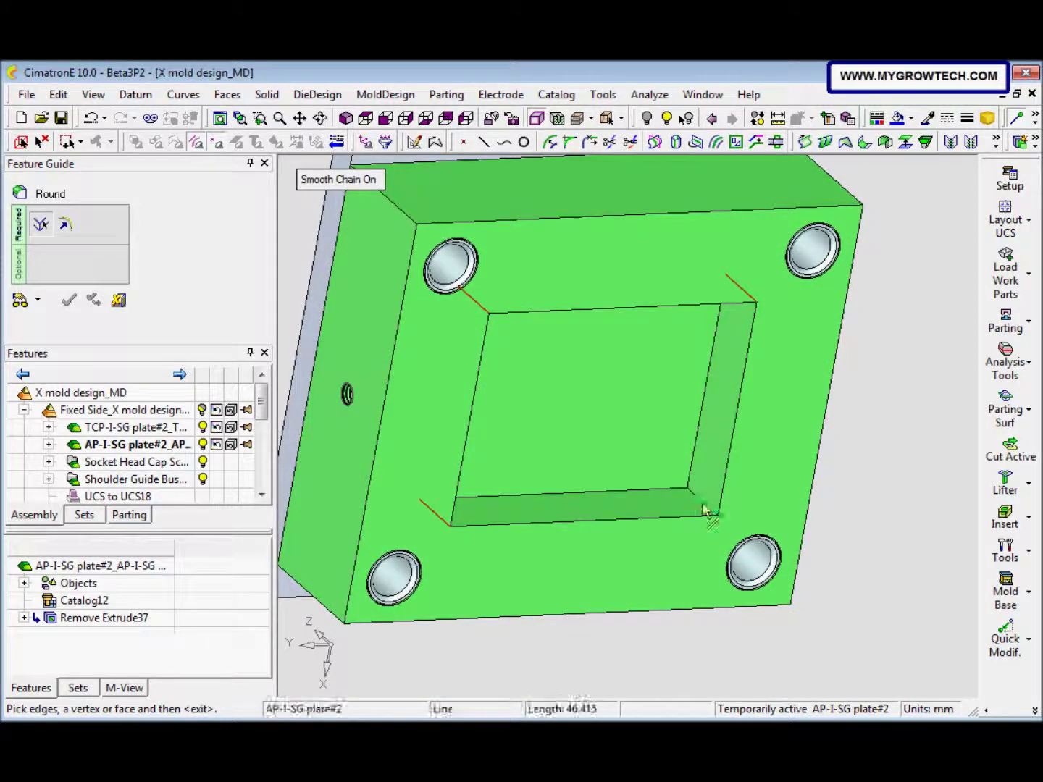
pyautogui.middleClick(617, 435)
pyautogui.moveTo(575, 494); pyautogui.dragTo(473, 349, button='middle')
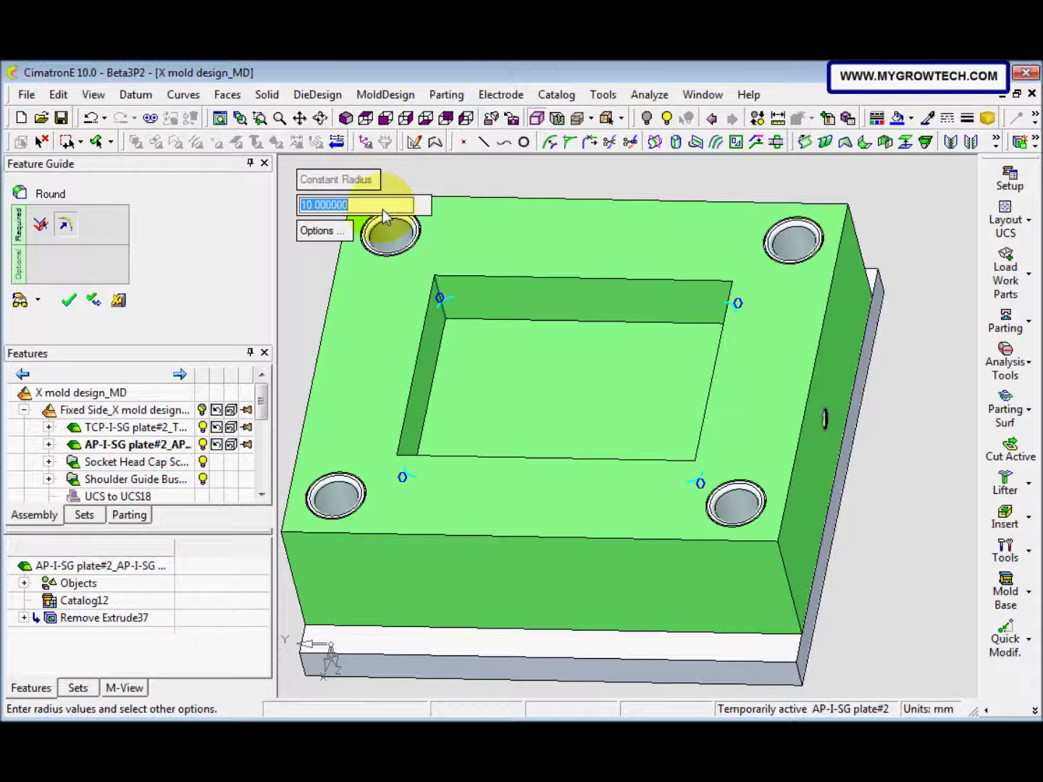
pyautogui.rightClick(392, 233)
pyautogui.click(403, 250)
pyautogui.moveTo(480, 257); pyautogui.dragTo(435, 377, button='middle')
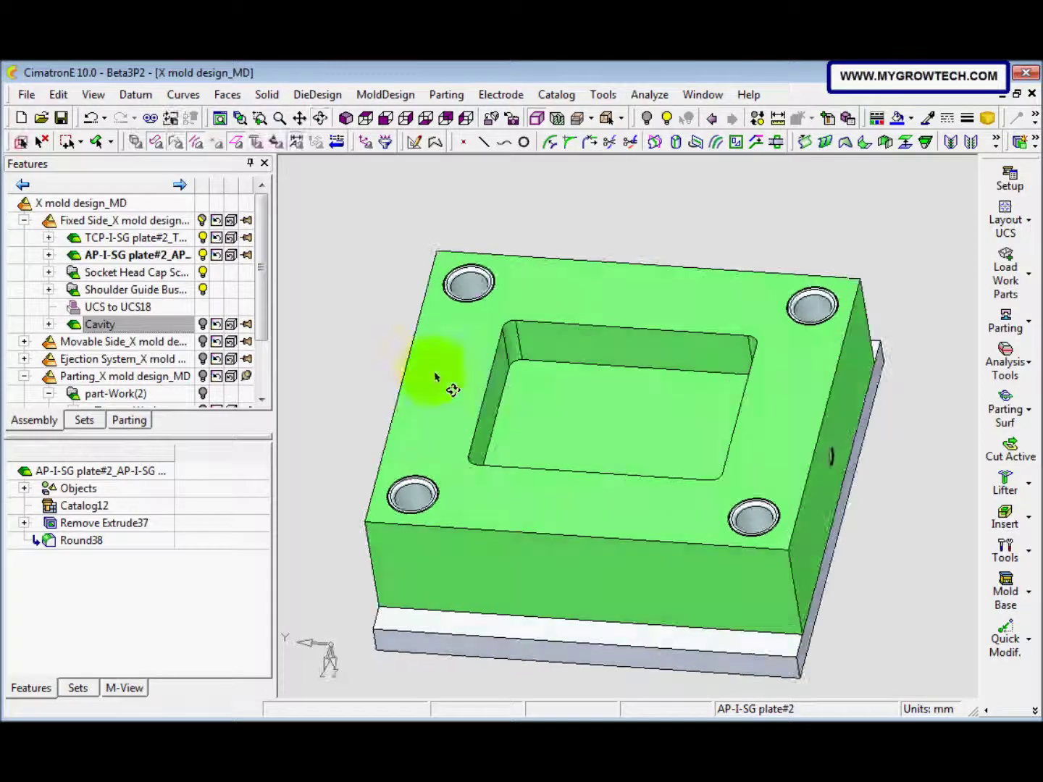
# - Show the Cavity part, activate it for editing and hide AP-I-SG plate#2 around it
pyautogui.click(204, 326)
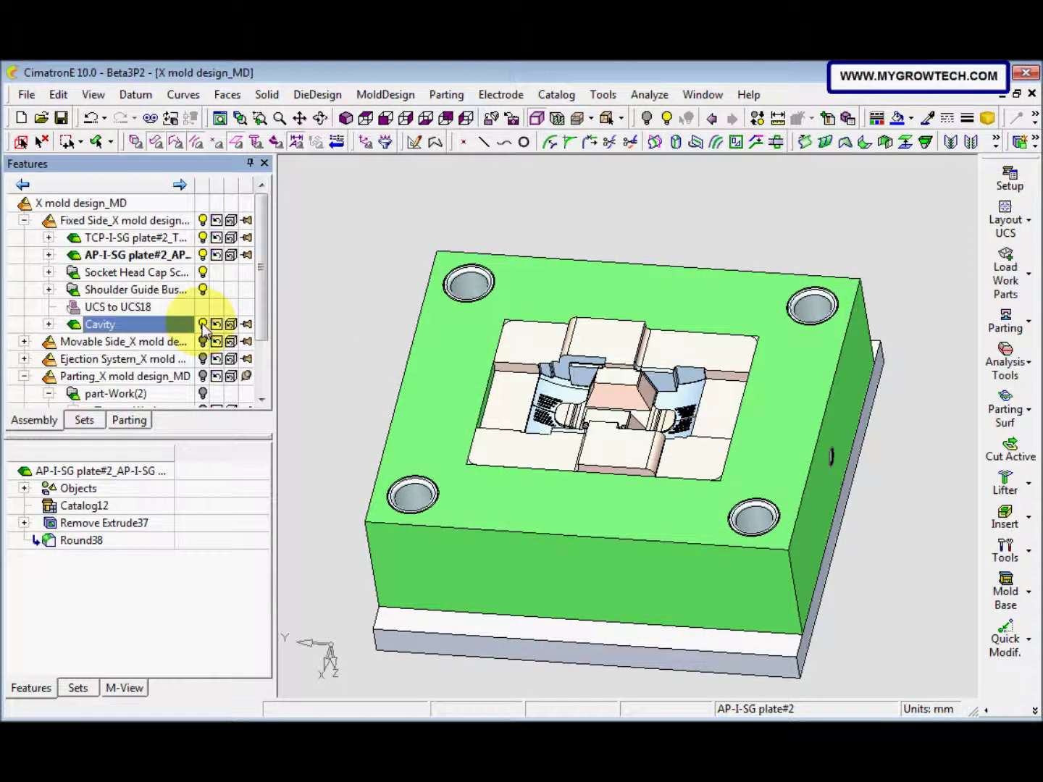
pyautogui.doubleClick(150, 326)
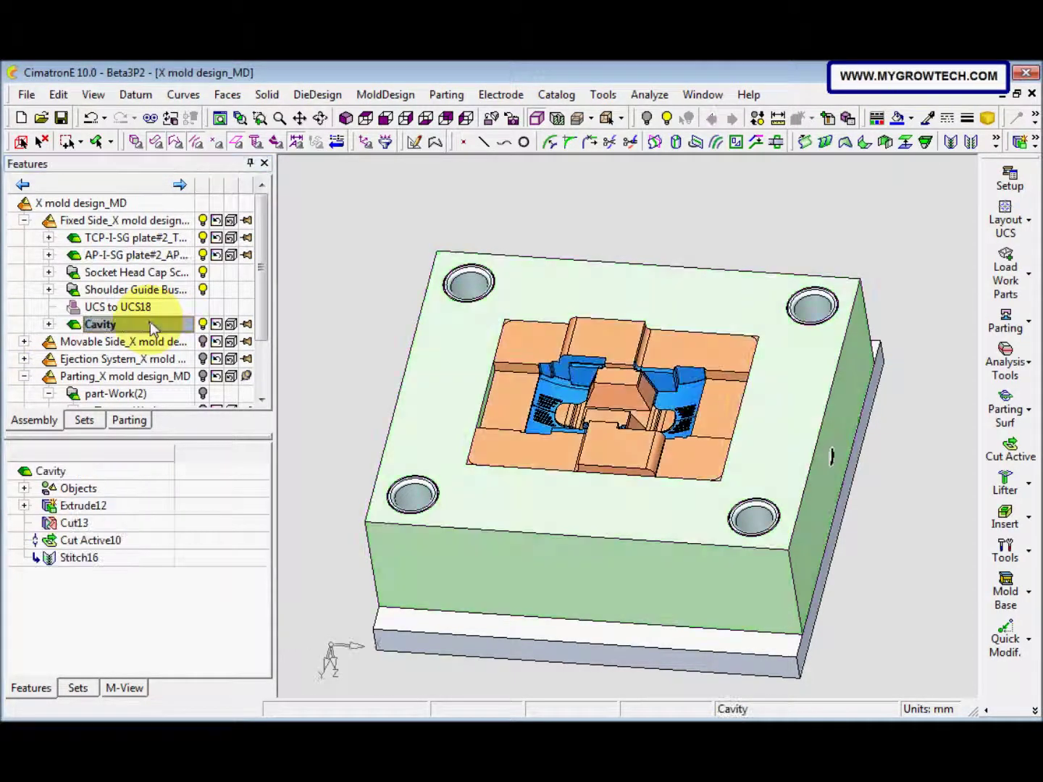
pyautogui.click(203, 258)
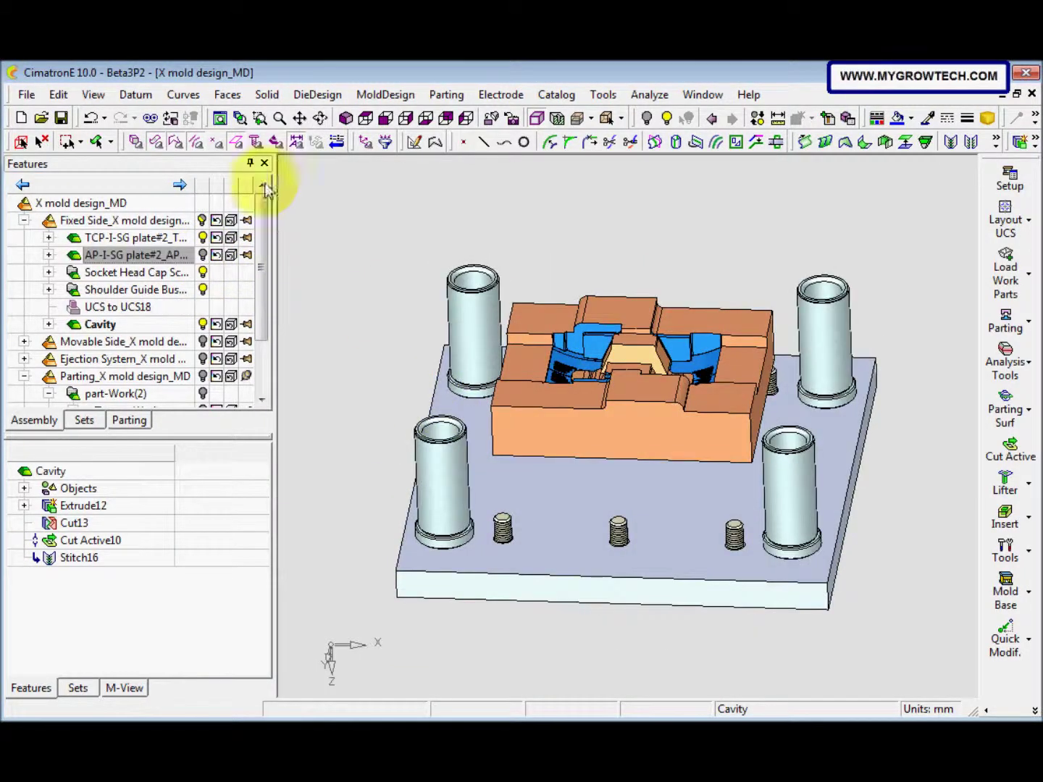
# - Round the four vertical outer corner edges of the Cavity block with a global radius of 10 mm
pyautogui.click(266, 95)
pyautogui.click(289, 175)
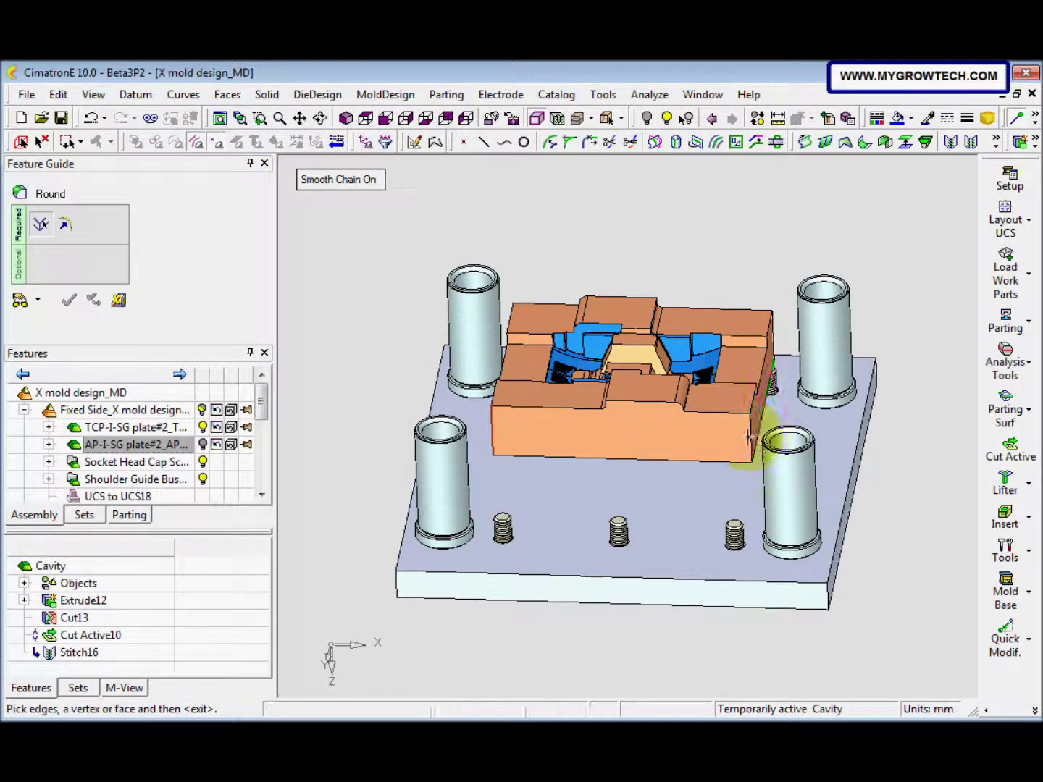
pyautogui.moveTo(730, 447); pyautogui.dragTo(692, 481, button='middle')
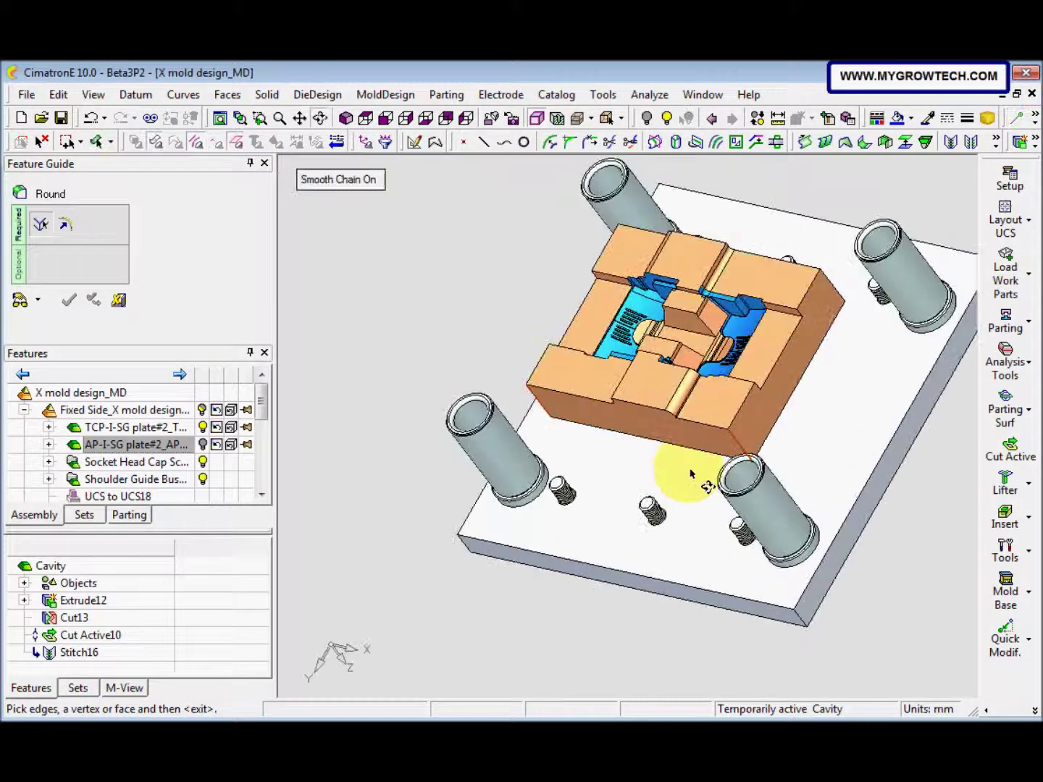
pyautogui.moveTo(768, 396); pyautogui.dragTo(789, 434, button='middle')
pyautogui.click(548, 311)
pyautogui.middleClick(478, 286)
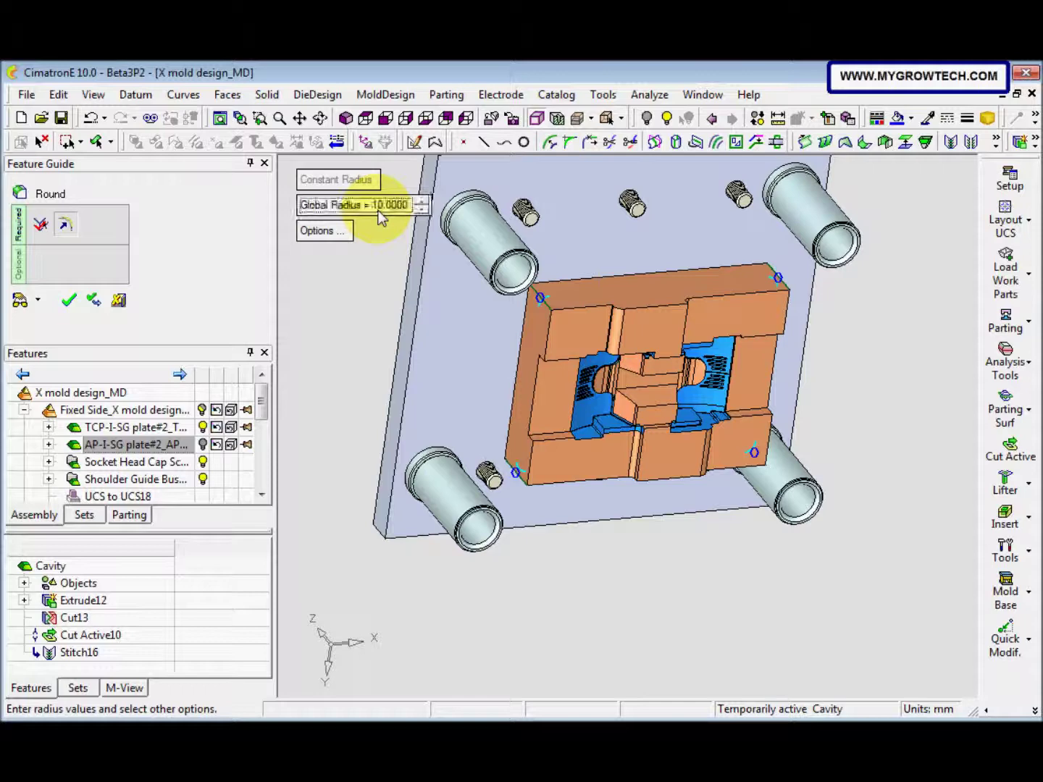
pyautogui.middleClick(414, 345)
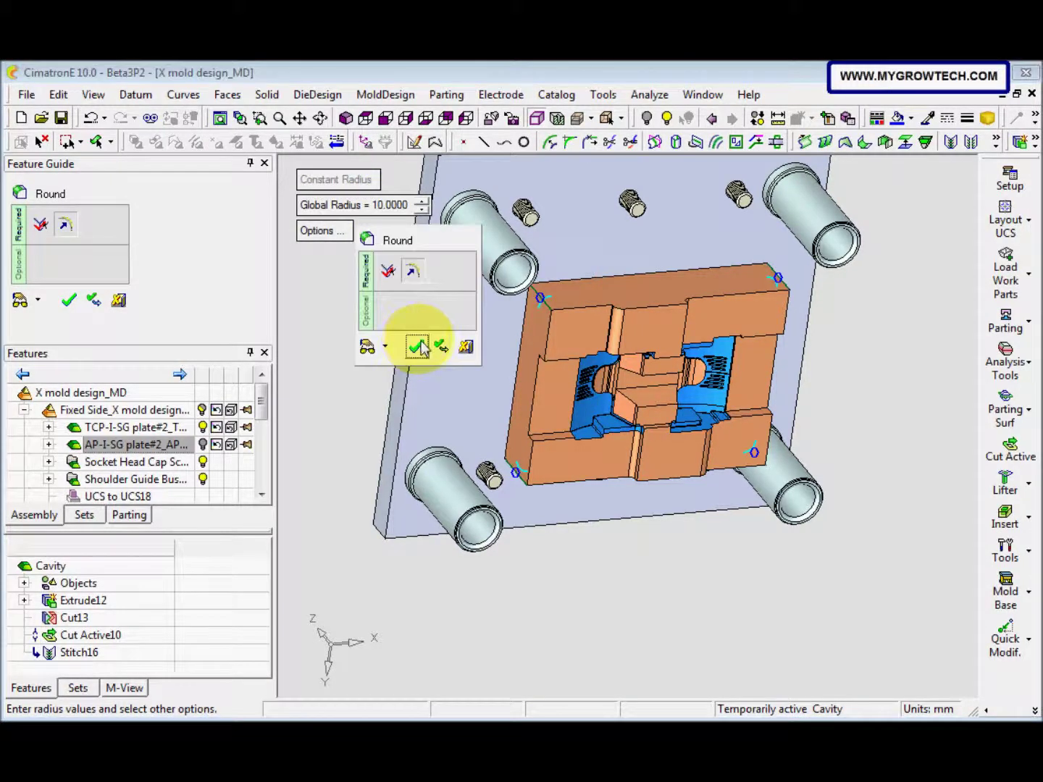
pyautogui.middleClick(463, 387)
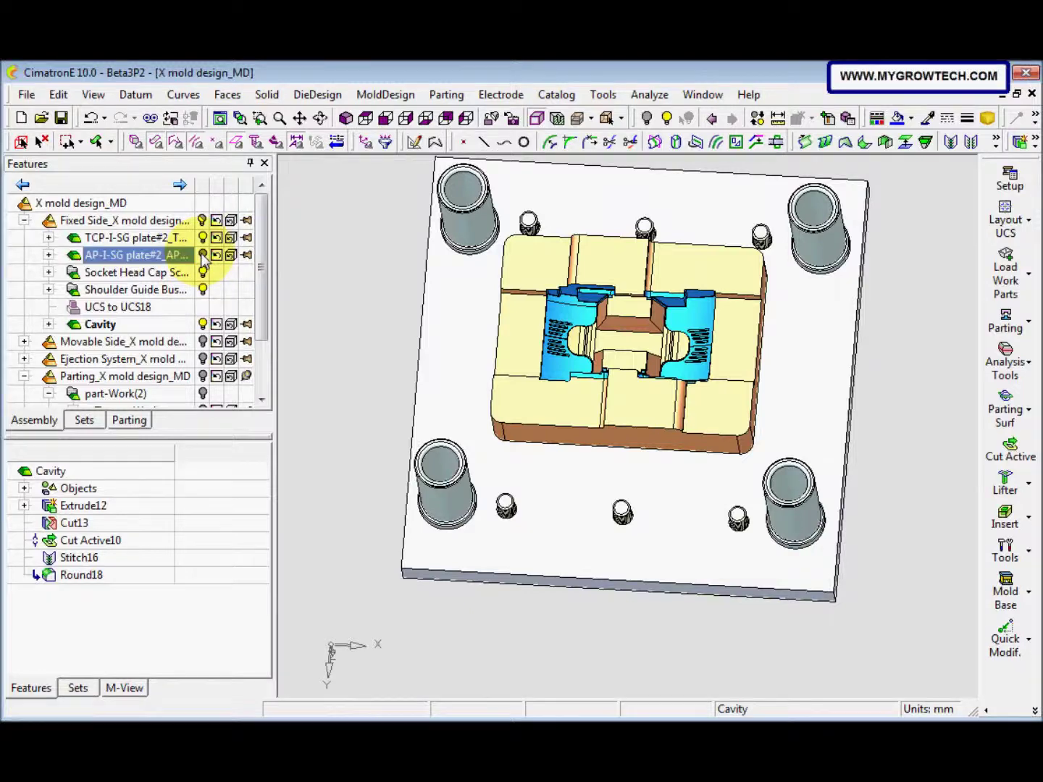
# - Examine how the Cavity's rounded corners fit the AP-I-SG plate#2 pocket, close up and from several angles
pyautogui.keyDown('ctrl'); pyautogui.moveTo(431, 316); pyautogui.dragTo(577, 420); pyautogui.keyUp('ctrl')
pyautogui.scroll(5, 596, 307)
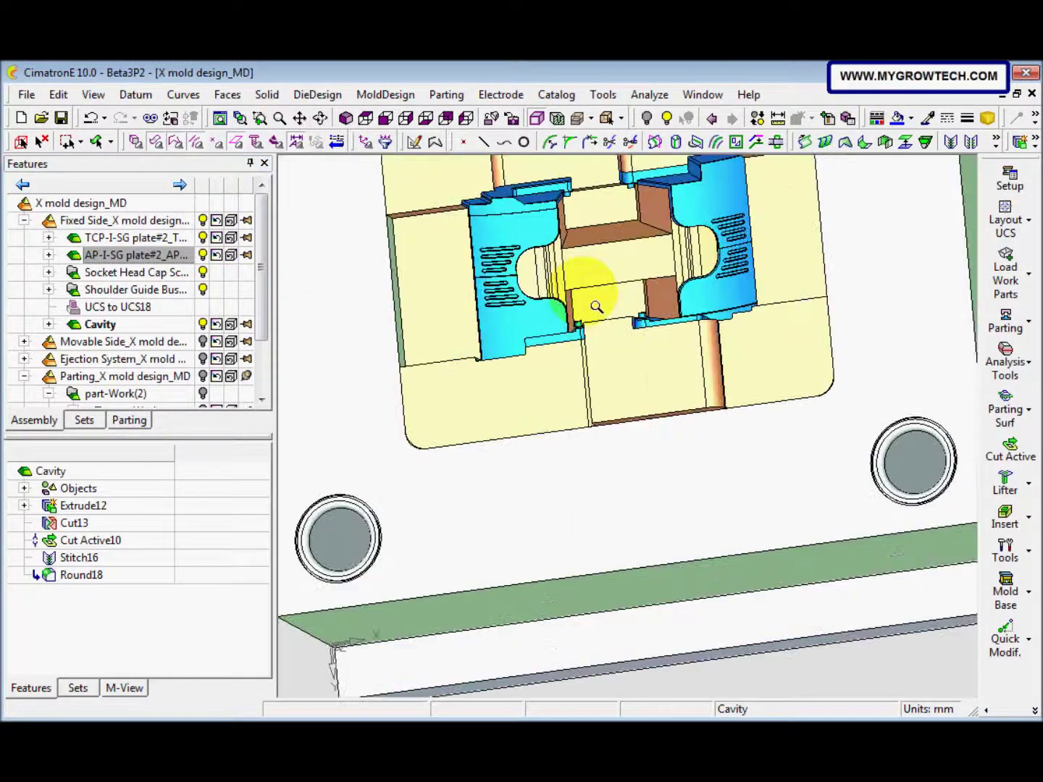
pyautogui.scroll(-5, 597, 308)
pyautogui.keyDown('ctrl'); pyautogui.moveTo(556, 497); pyautogui.dragTo(659, 493); pyautogui.keyUp('ctrl')
pyautogui.scroll(6, 489, 413)
pyautogui.keyDown('ctrl'); pyautogui.moveTo(389, 375); pyautogui.dragTo(381, 318); pyautogui.keyUp('ctrl')
pyautogui.scroll(5, 347, 301)
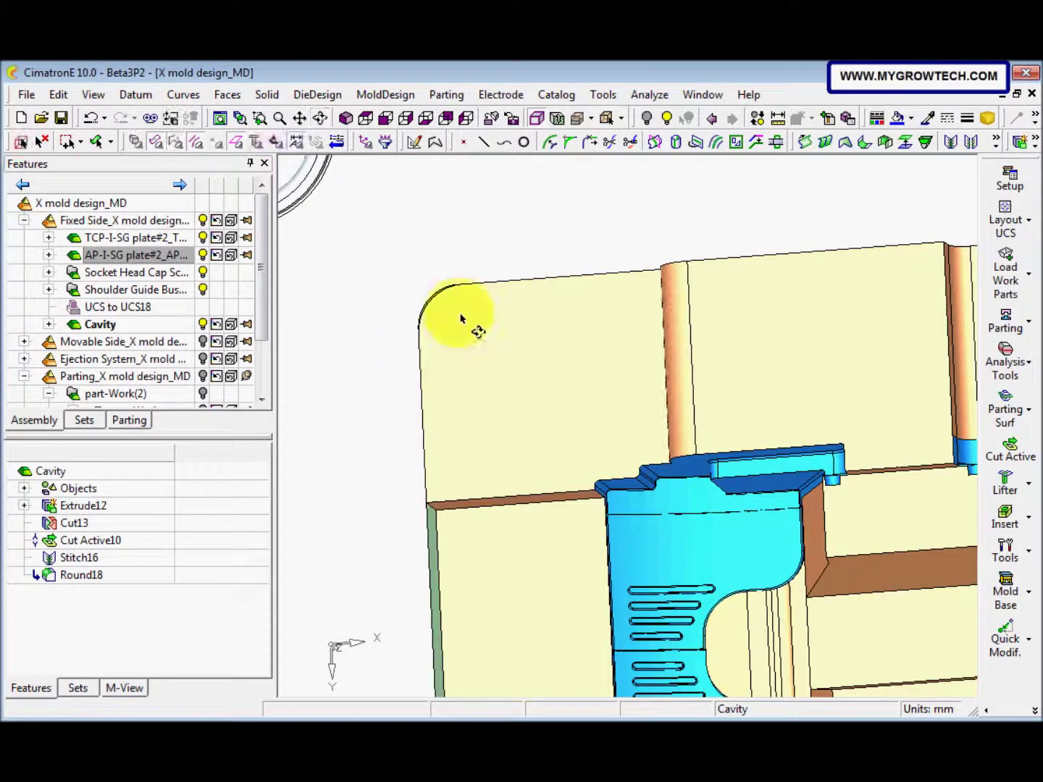
pyautogui.moveTo(543, 337); pyautogui.dragTo(547, 422, button='middle')
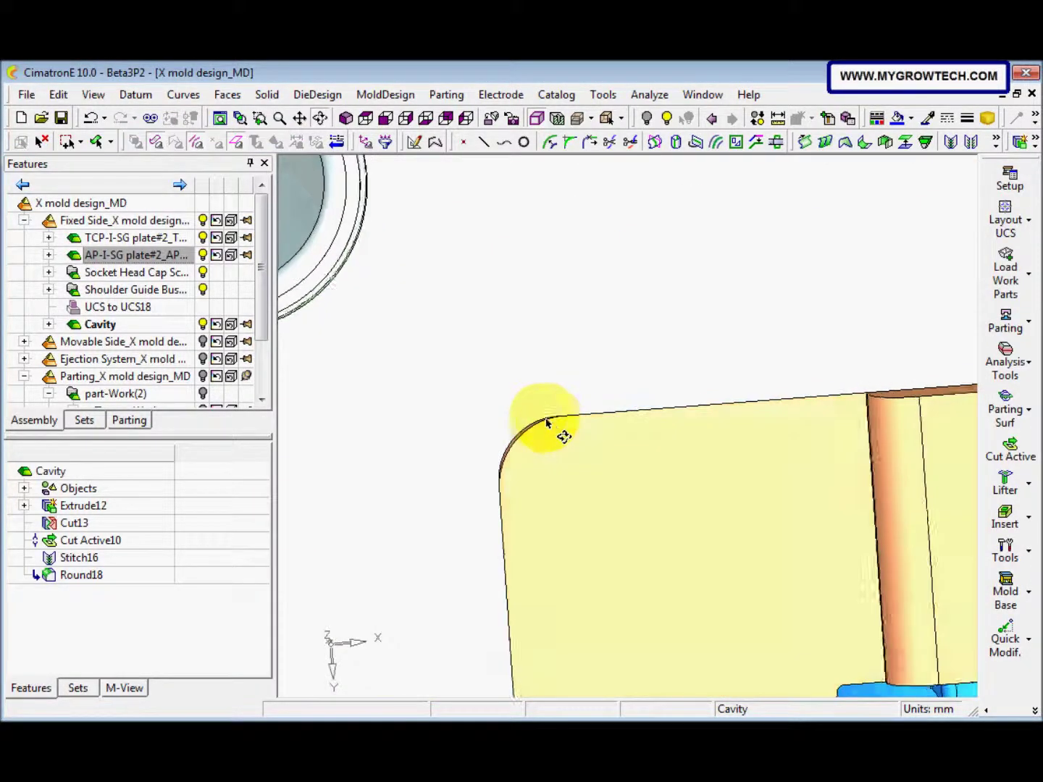
pyautogui.keyDown('ctrl'); pyautogui.moveTo(488, 452); pyautogui.dragTo(487, 424, button='middle'); pyautogui.keyUp('ctrl')
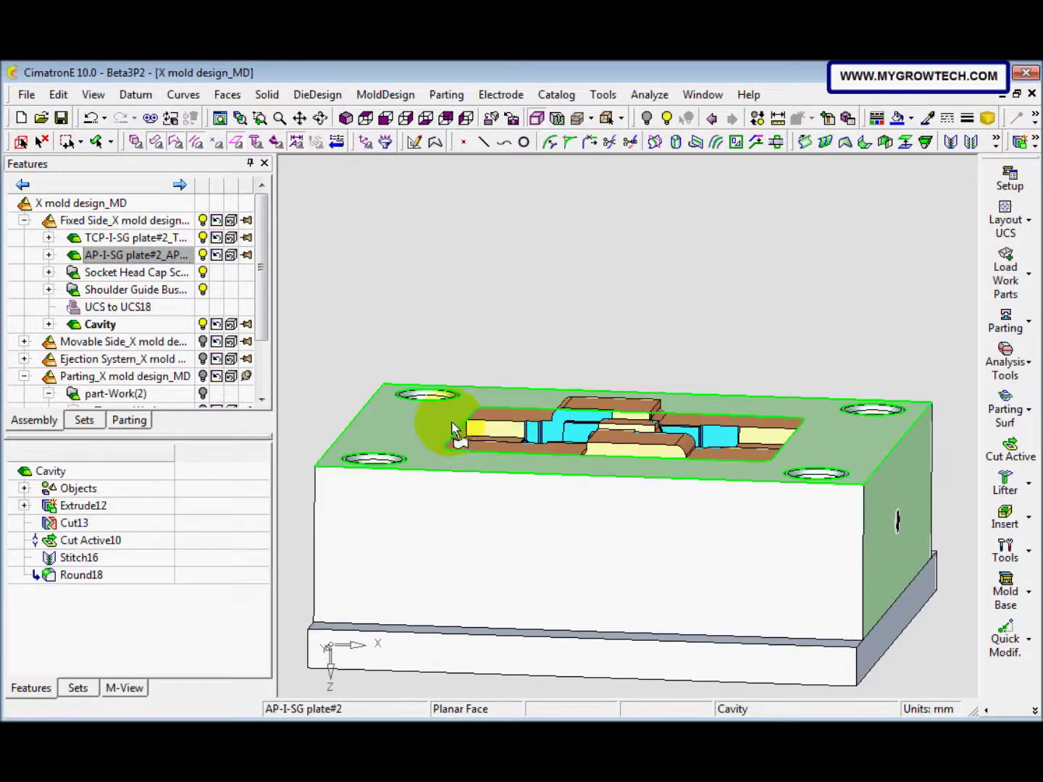
pyautogui.moveTo(897, 520); pyautogui.dragTo(897, 475, button='middle')
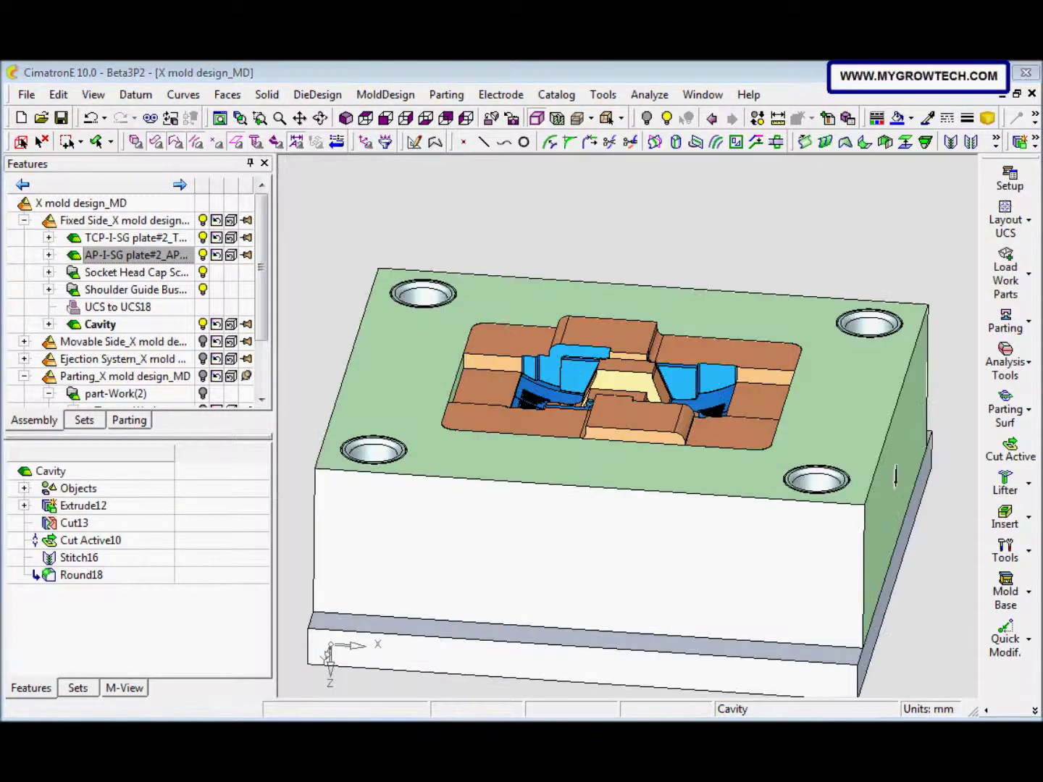
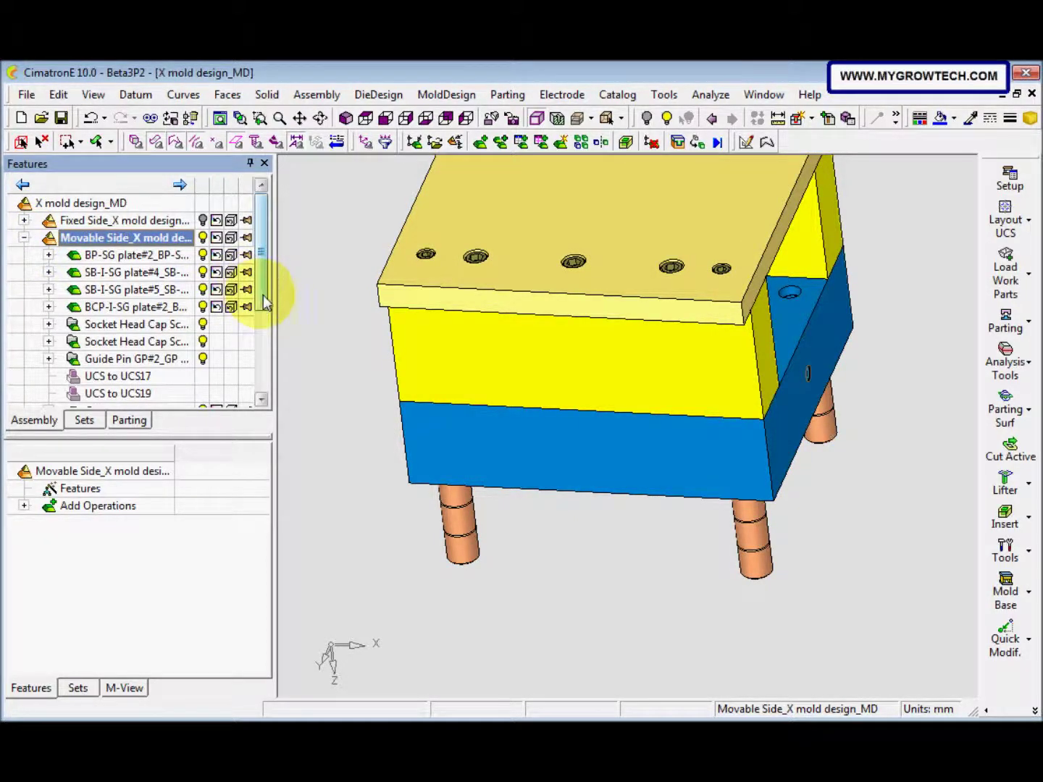
# - Activate BP-SG plate#2 on the movable side for editing and switch the display to wireframe
pyautogui.moveTo(381, 450); pyautogui.dragTo(535, 384, button='middle')
pyautogui.rightClick(517, 364)
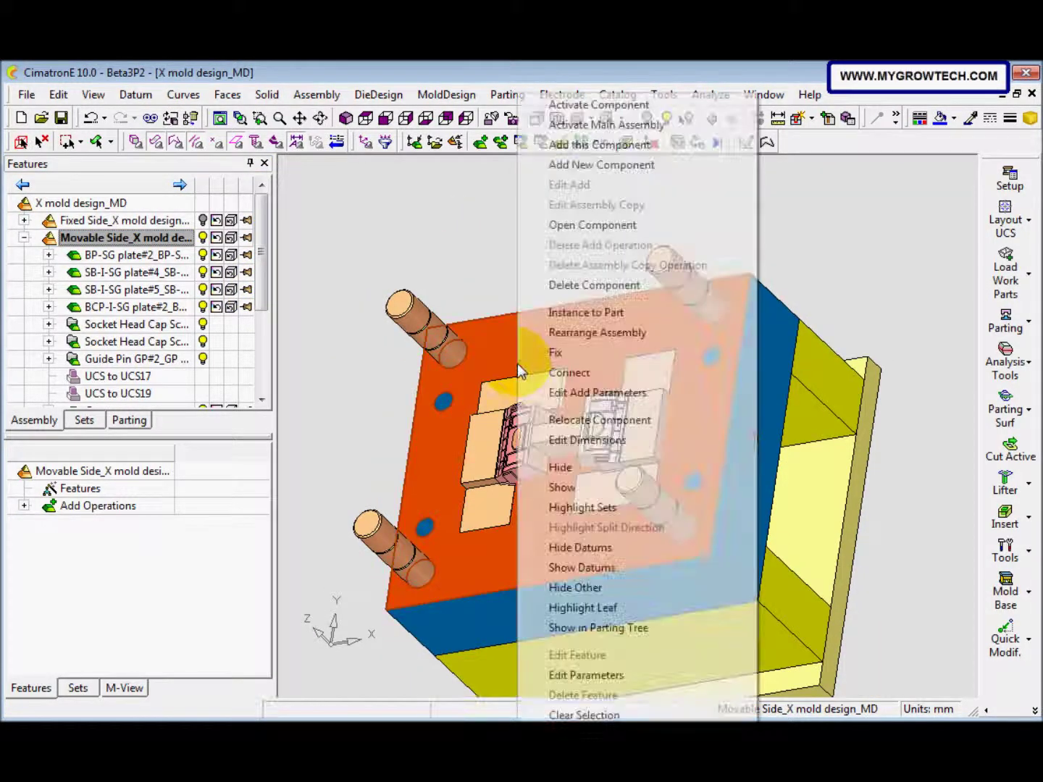
pyautogui.click(623, 105)
pyautogui.moveTo(532, 377); pyautogui.dragTo(509, 388, button='middle')
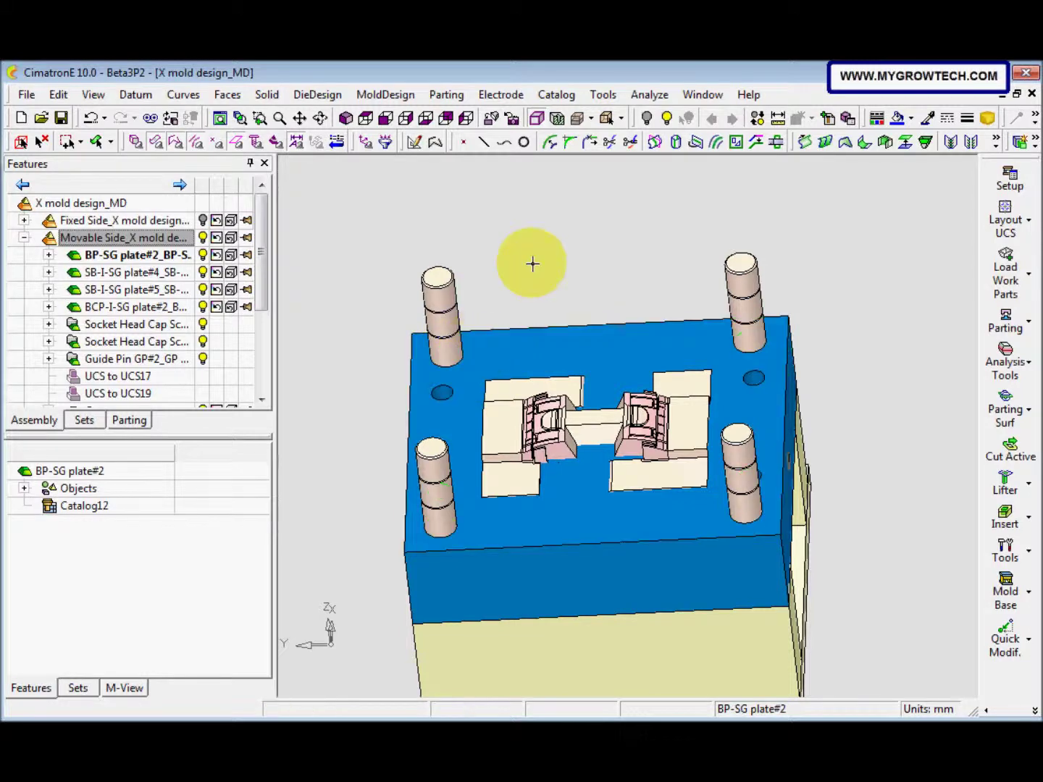
pyautogui.click(577, 118)
pyautogui.moveTo(596, 229); pyautogui.dragTo(562, 446, button='middle')
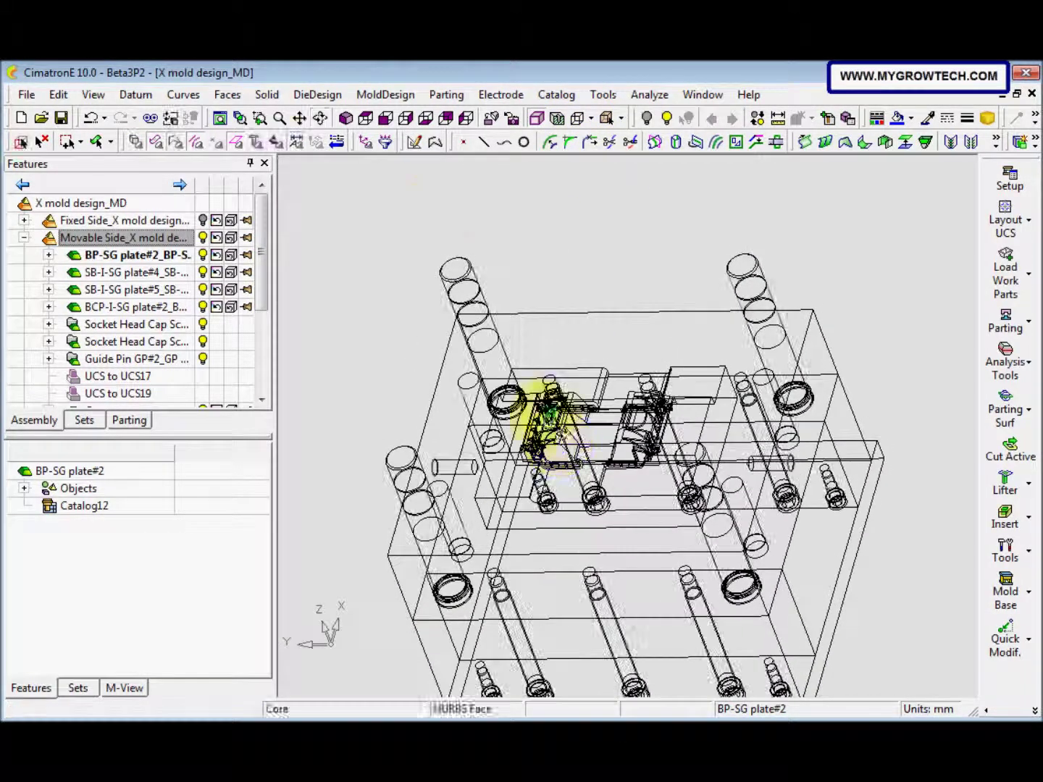
# - Create a chained composite curve around the rectangular base outline of the Core block
pyautogui.click(433, 141)
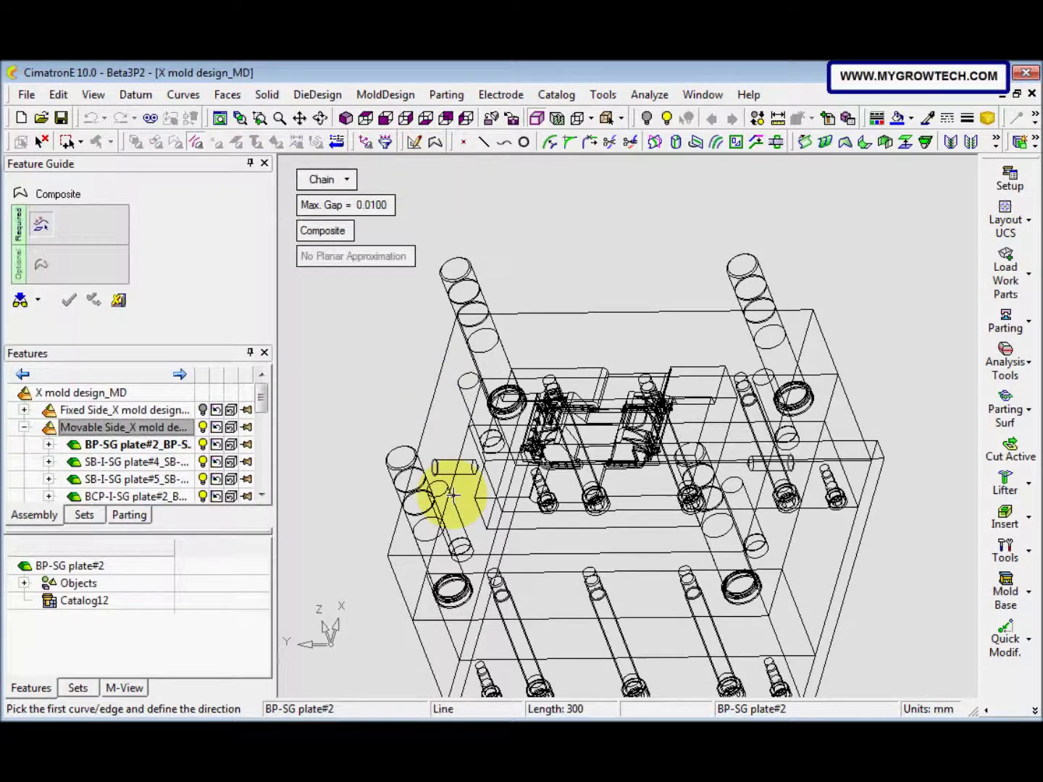
pyautogui.click(495, 520)
pyautogui.click(522, 529)
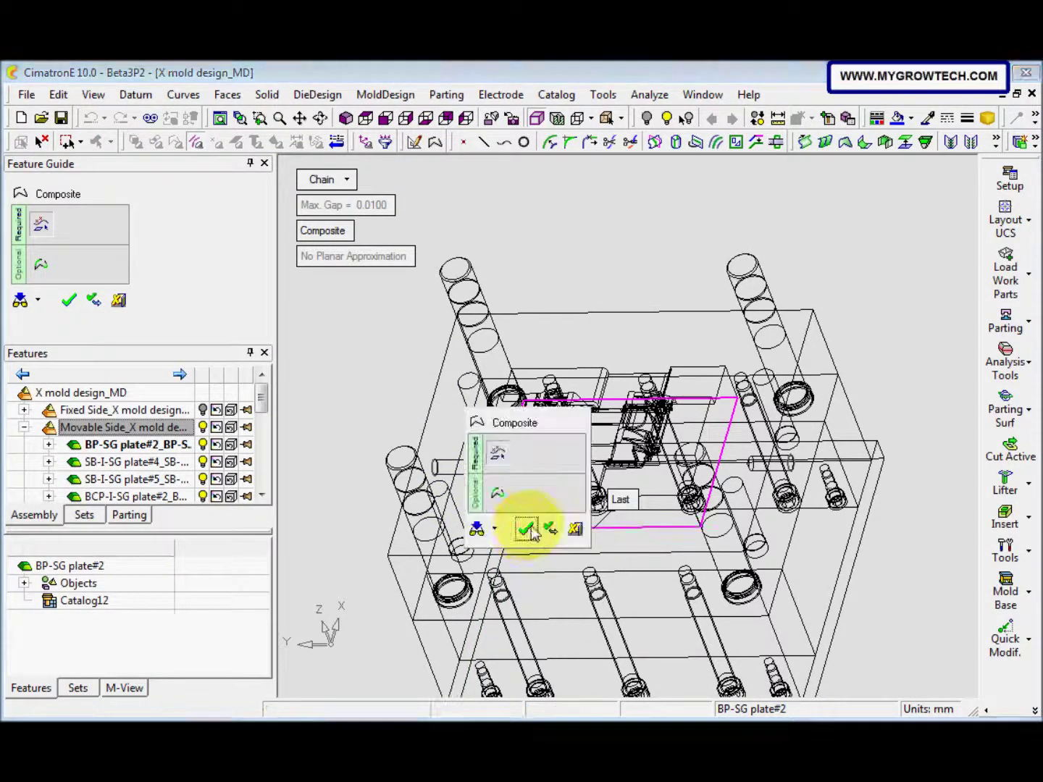
pyautogui.click(529, 531)
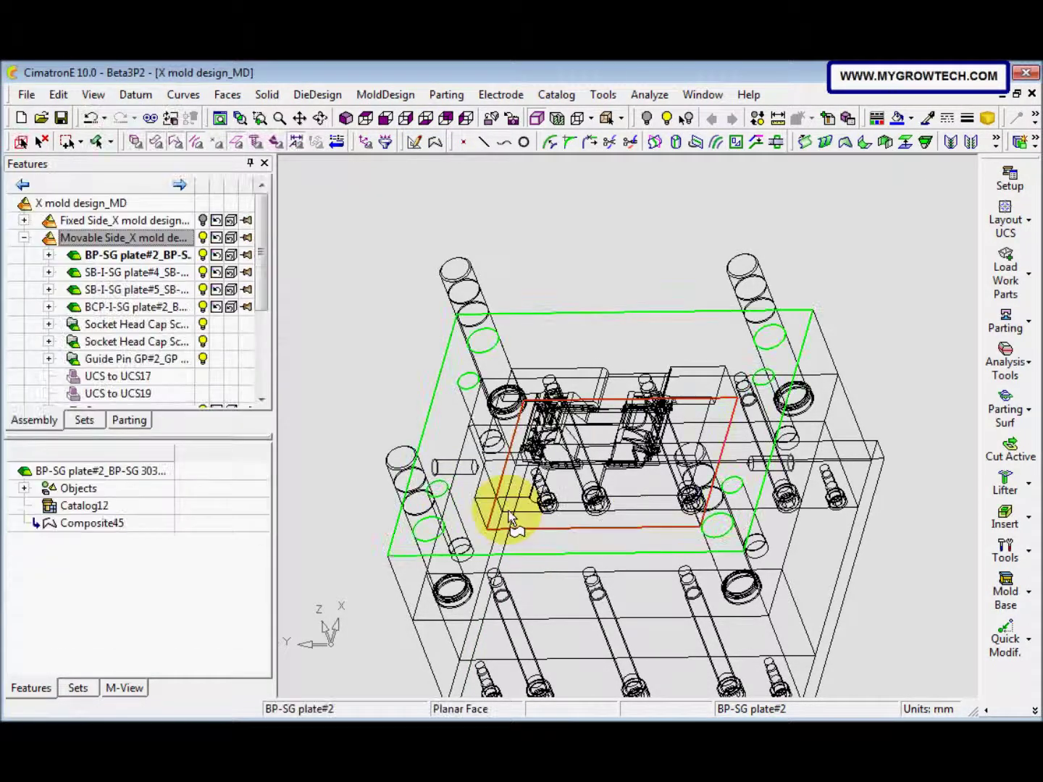
# - Cut the Core pocket in BP-SG plate#2 with a one-sided remove extrude of the composite curve, by a delta of 100 mm
pyautogui.click(267, 95)
pyautogui.moveTo(284, 138)
pyautogui.click(432, 137)
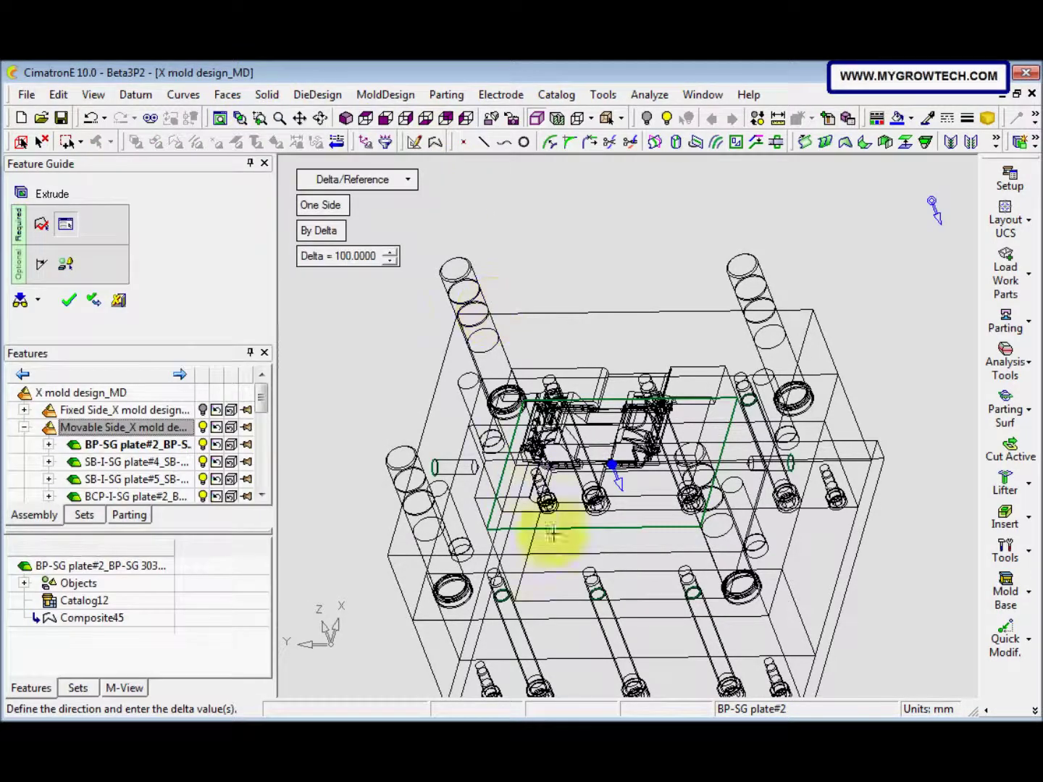
pyautogui.middleClick(590, 307)
pyautogui.click(591, 307)
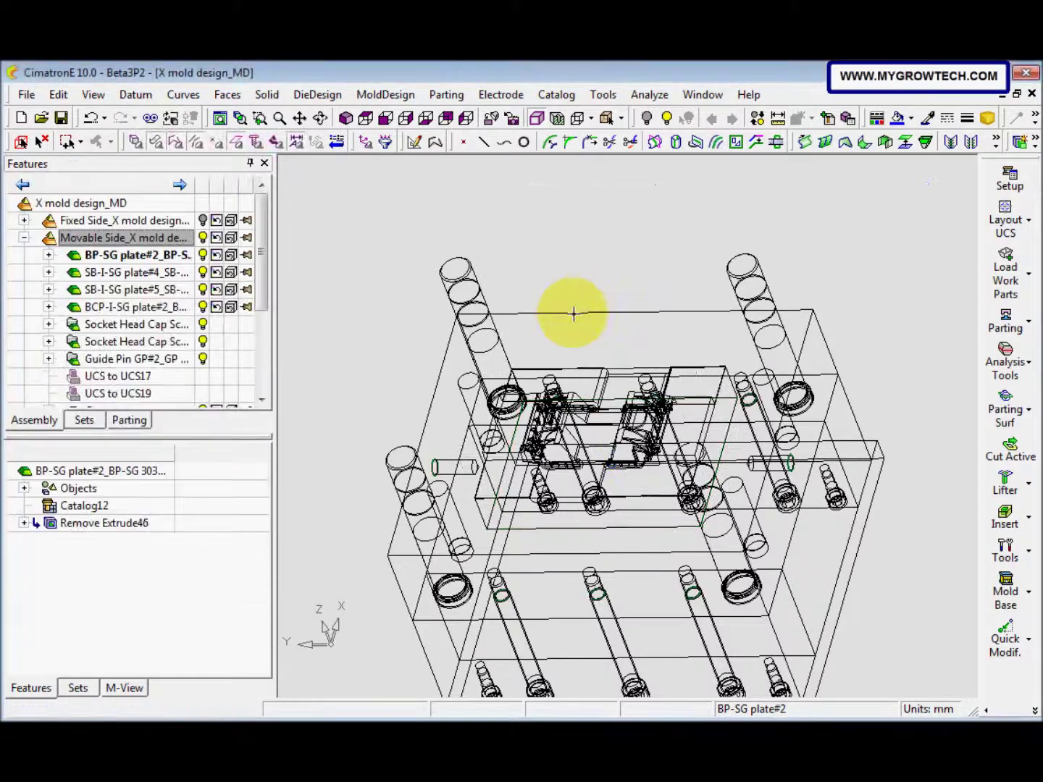
# - Restore the shaded display and hide the Core to expose the pocket in BP-SG plate#2
pyautogui.moveTo(570, 310); pyautogui.dragTo(510, 178, button='middle')
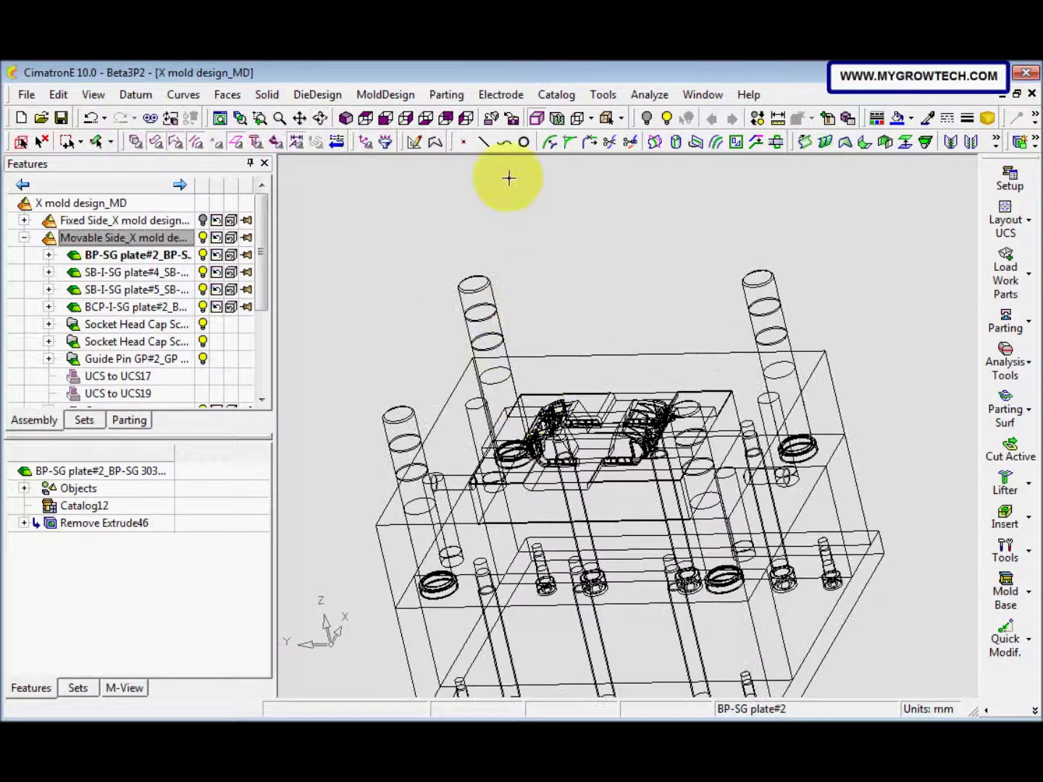
pyautogui.click(580, 119)
pyautogui.click(557, 499)
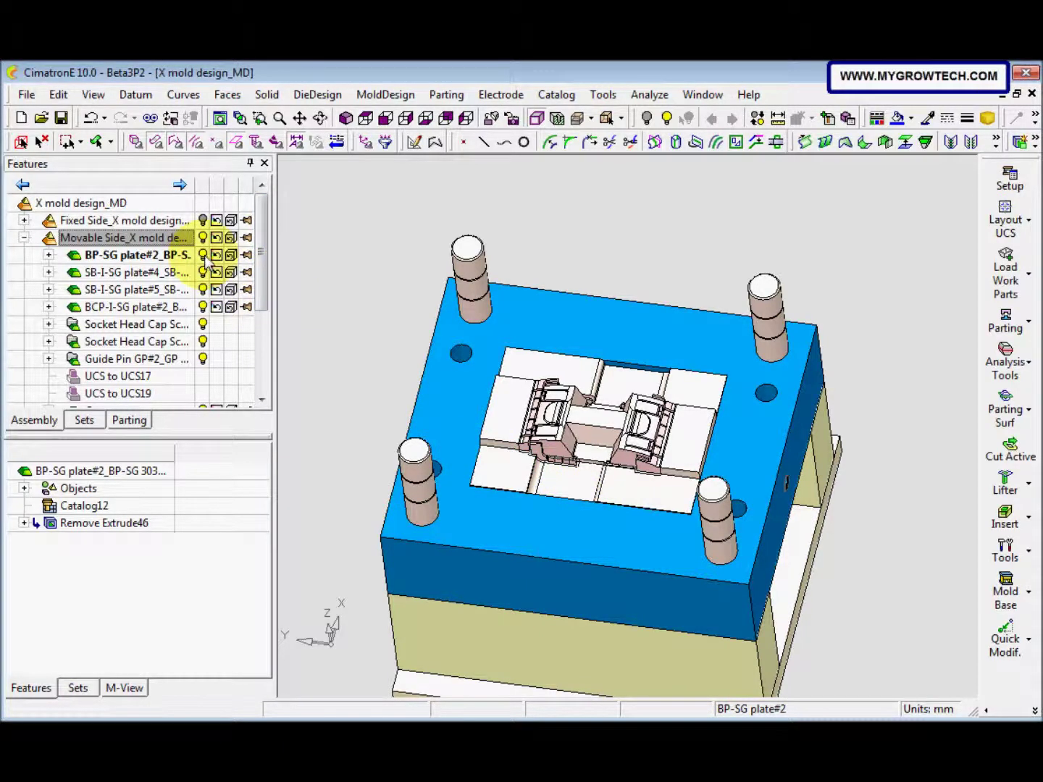
pyautogui.scroll(-2, 259, 310)
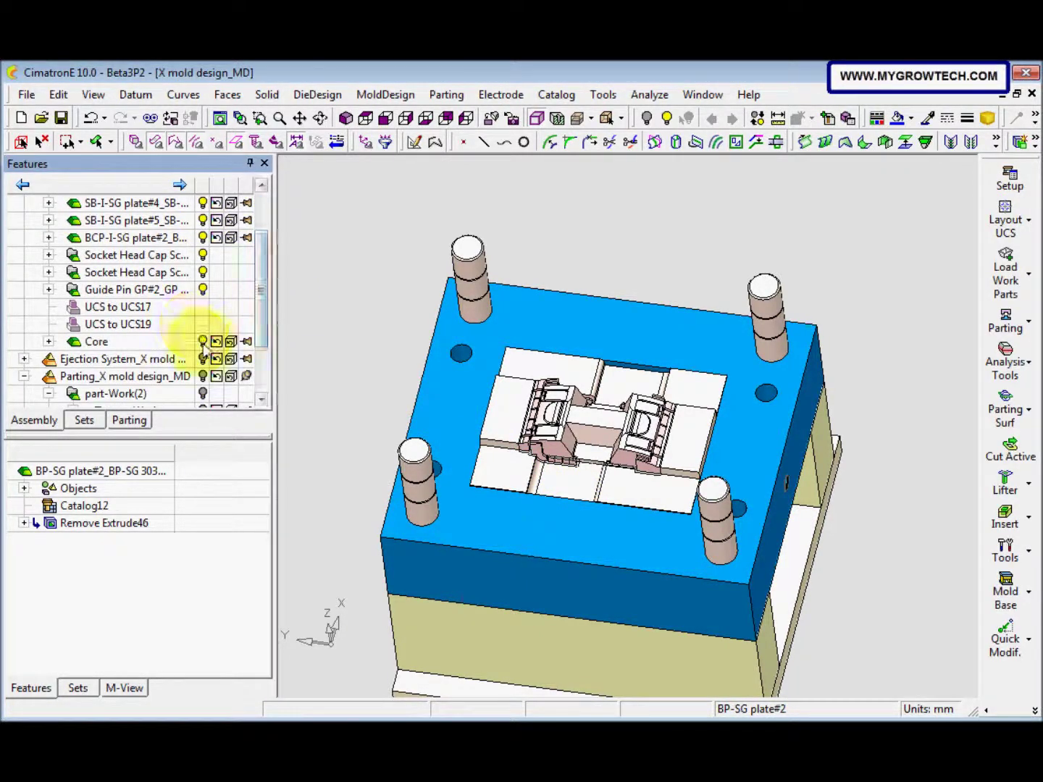
pyautogui.click(202, 341)
pyautogui.moveTo(511, 499); pyautogui.dragTo(520, 348, button='middle')
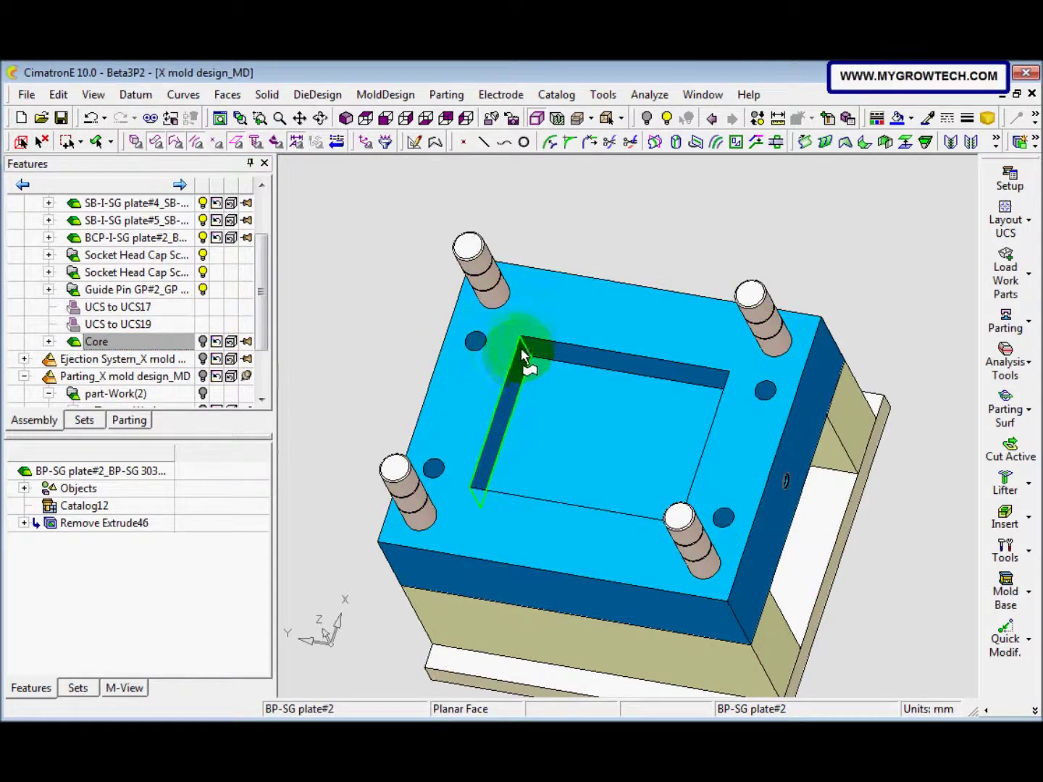
# - Round the four vertical corner edges of the BP-SG plate#2 pocket with a global radius of 9 mm
pyautogui.click(267, 94)
pyautogui.click(290, 171)
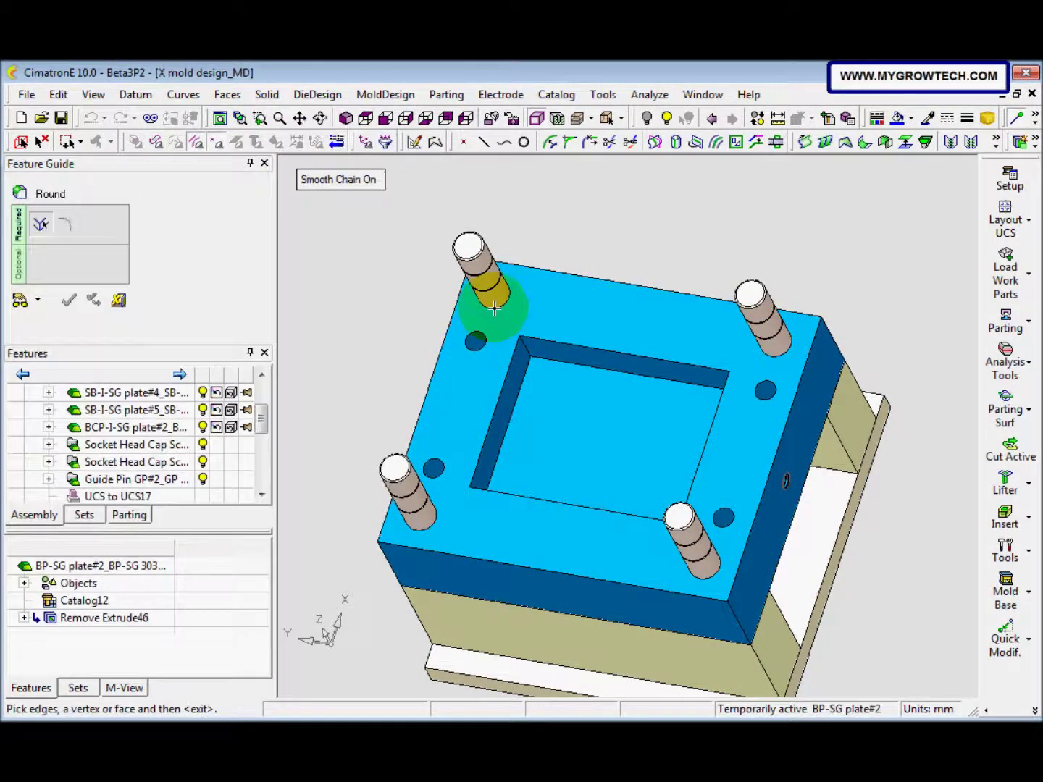
pyautogui.click(527, 355)
pyautogui.moveTo(610, 449); pyautogui.dragTo(531, 517, button='middle')
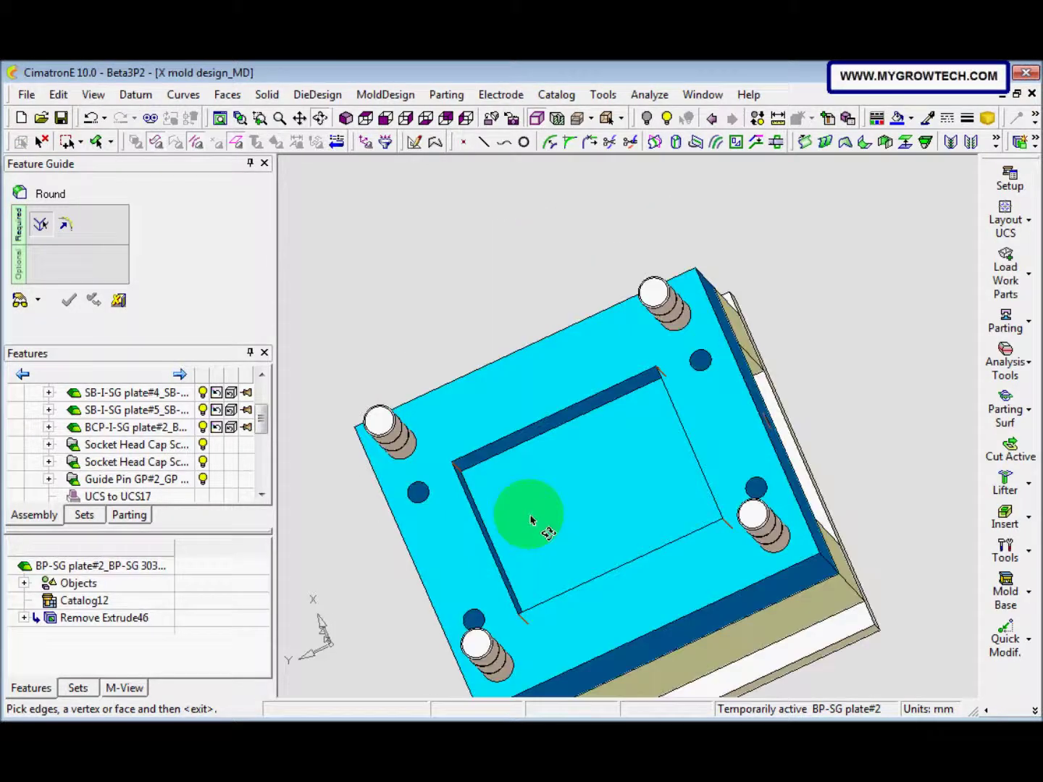
pyautogui.middleClick(510, 336)
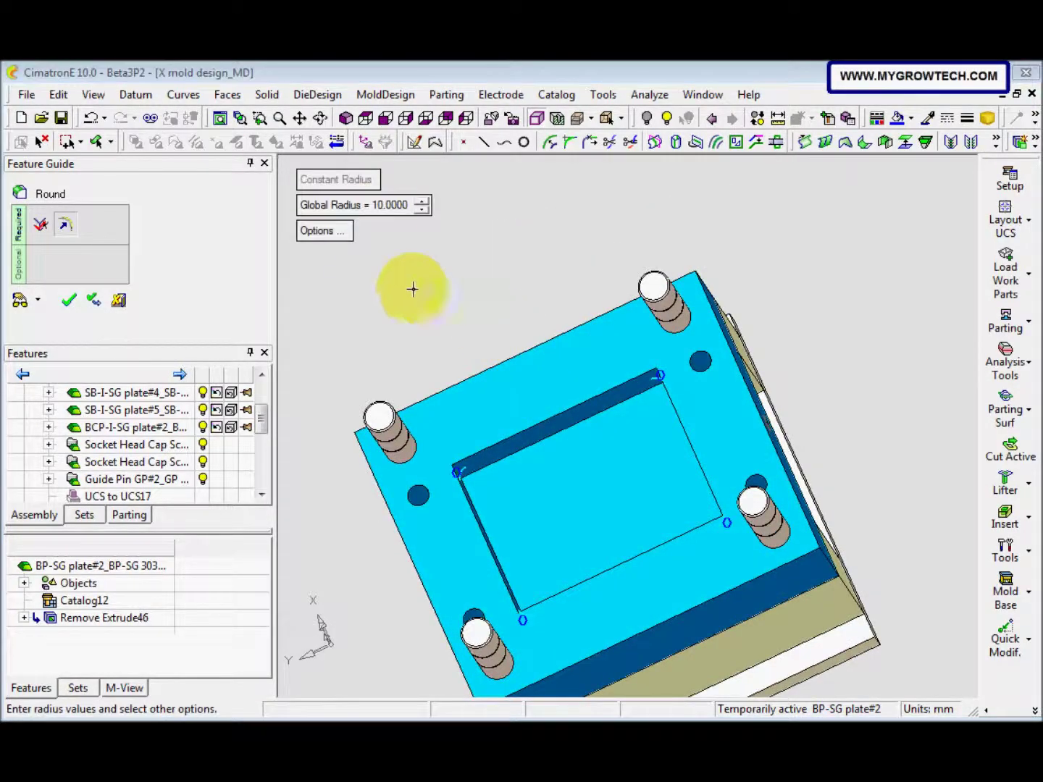
pyautogui.click(372, 206)
pyautogui.write('9')
pyautogui.press('Return')
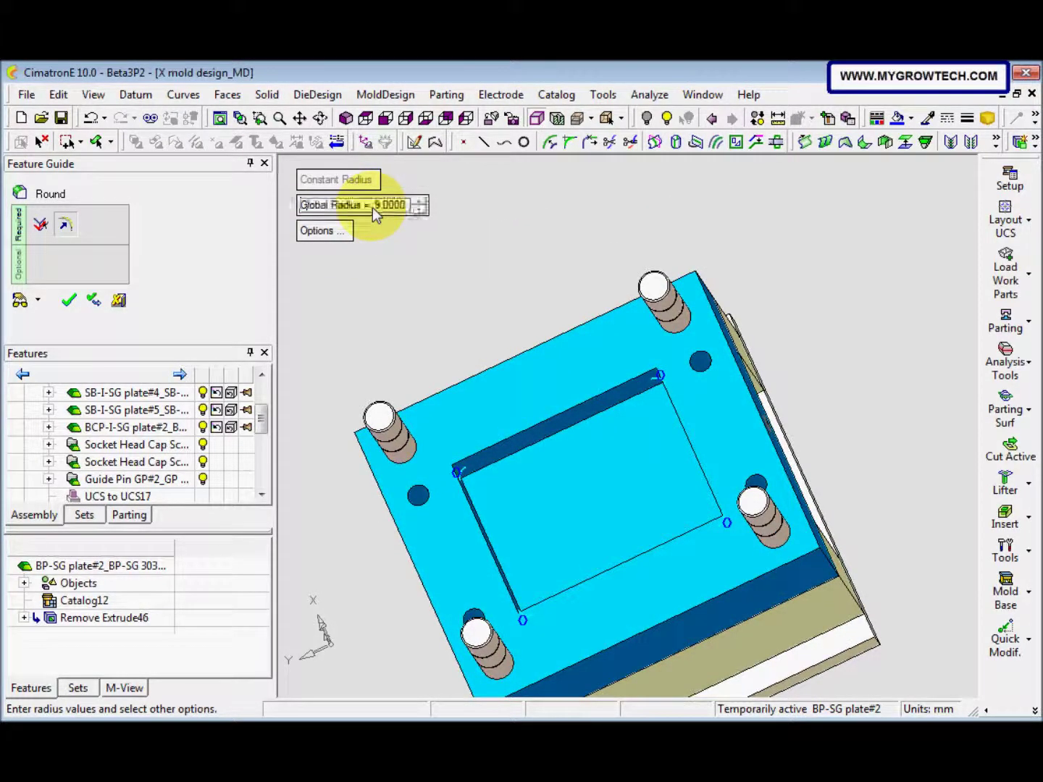
pyautogui.rightClick(407, 273)
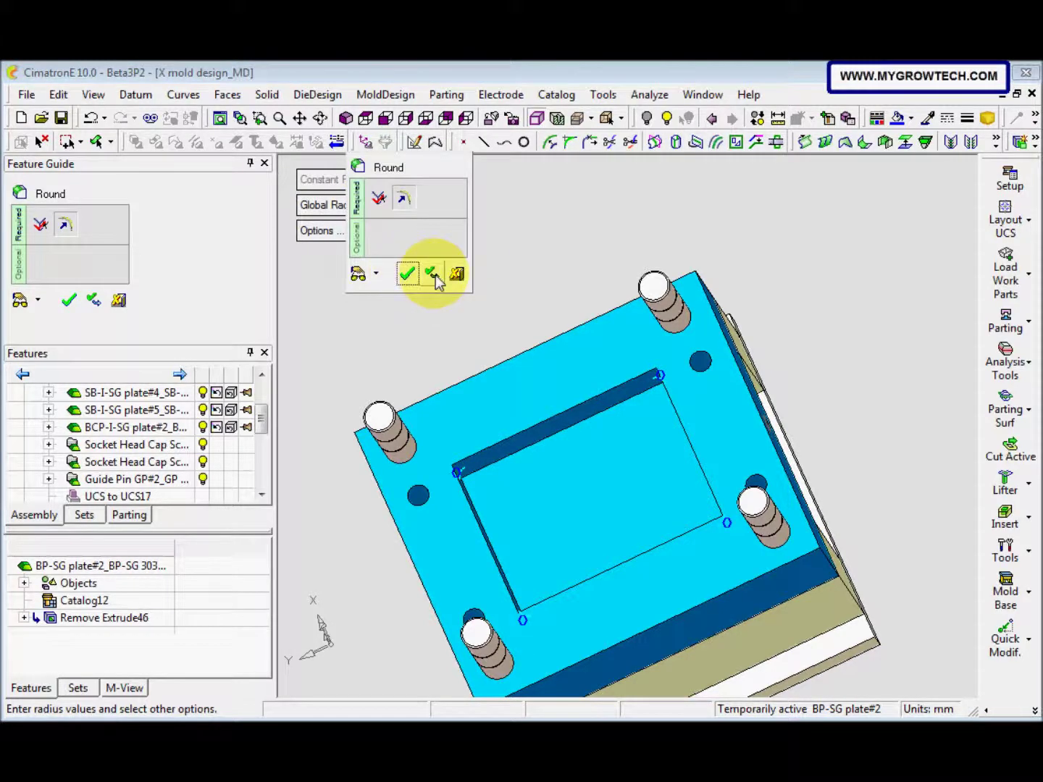
pyautogui.click(408, 273)
# - Show the Core part, activate it for editing and hide BP-SG plate#2 around it
pyautogui.moveTo(475, 387); pyautogui.dragTo(471, 341, button='middle')
pyautogui.click(204, 340)
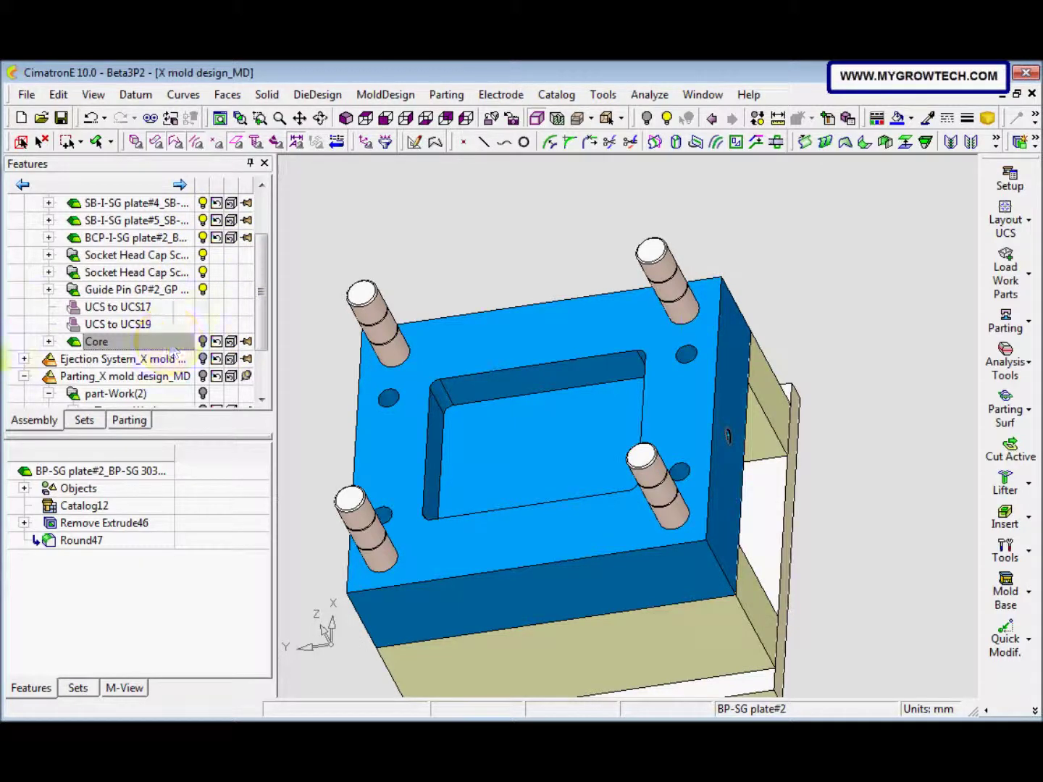
pyautogui.doubleClick(139, 345)
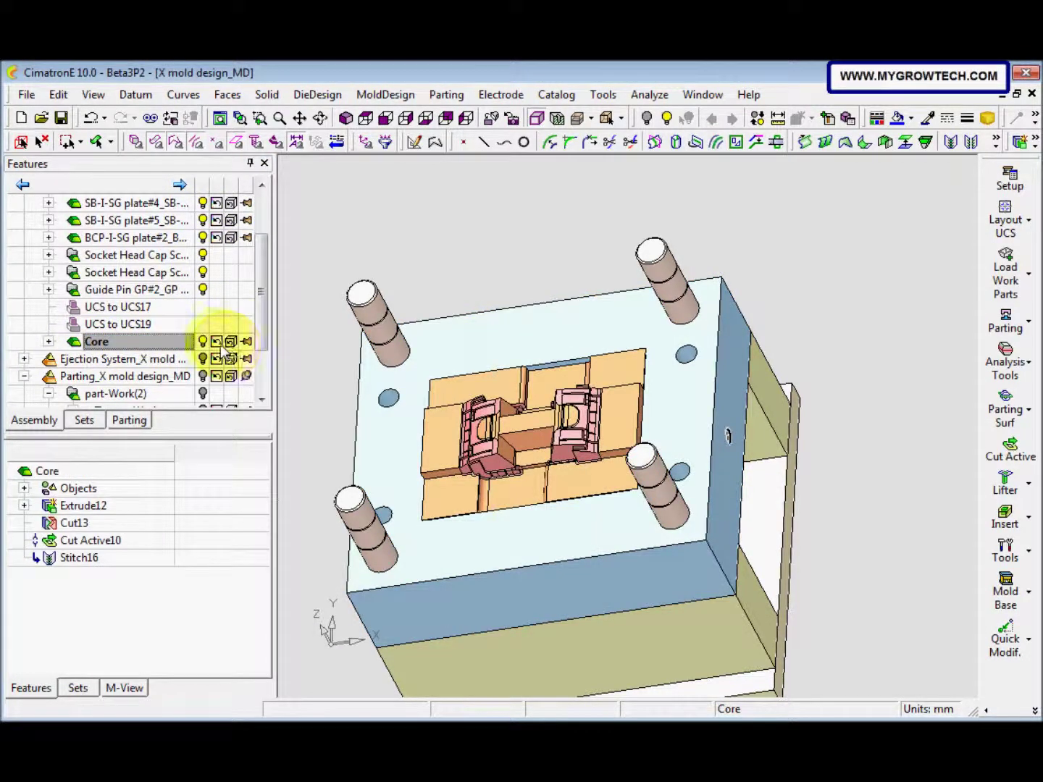
pyautogui.moveTo(269, 326); pyautogui.dragTo(263, 283)
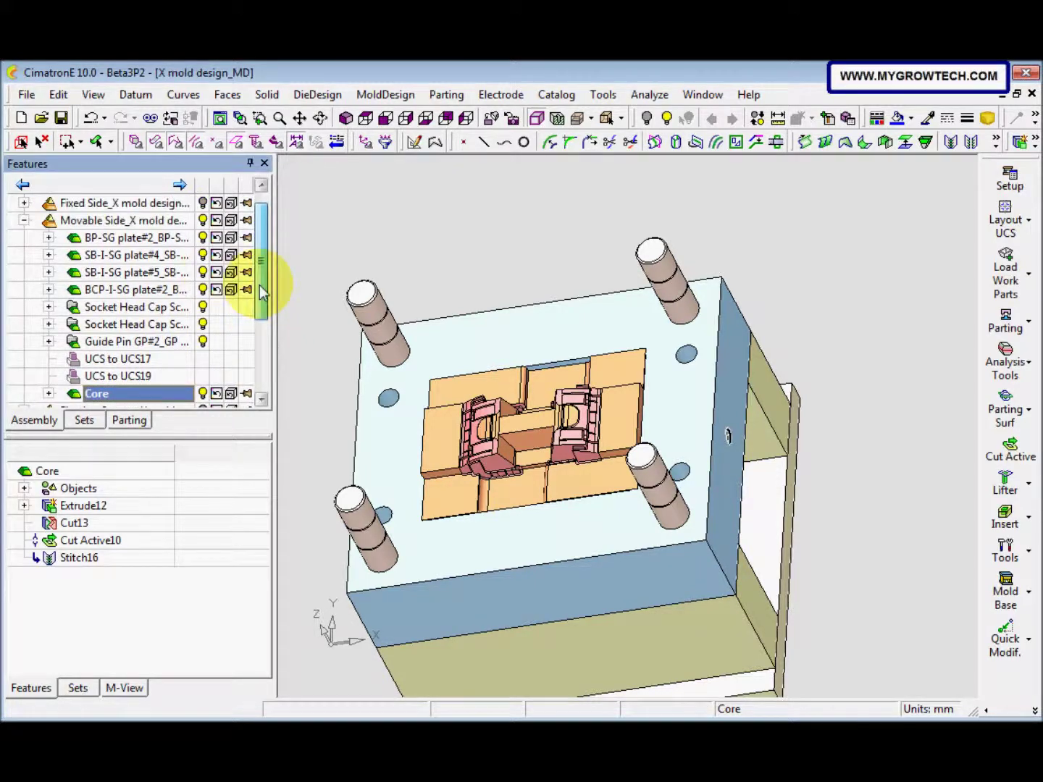
pyautogui.click(205, 256)
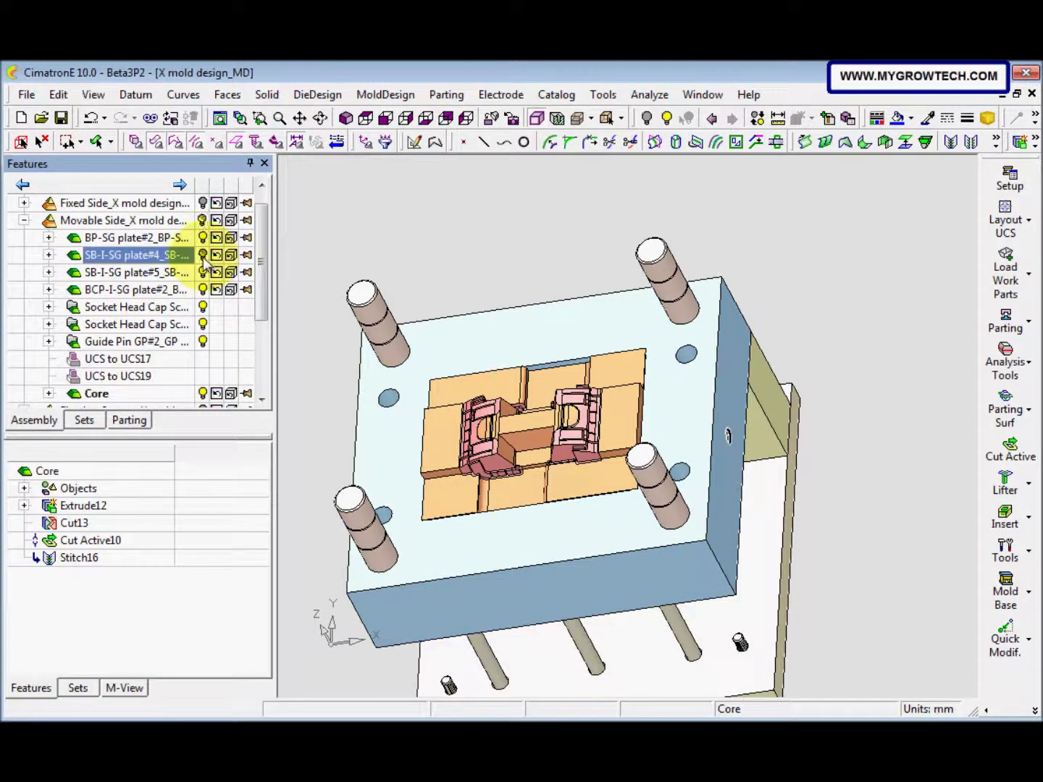
pyautogui.click(204, 271)
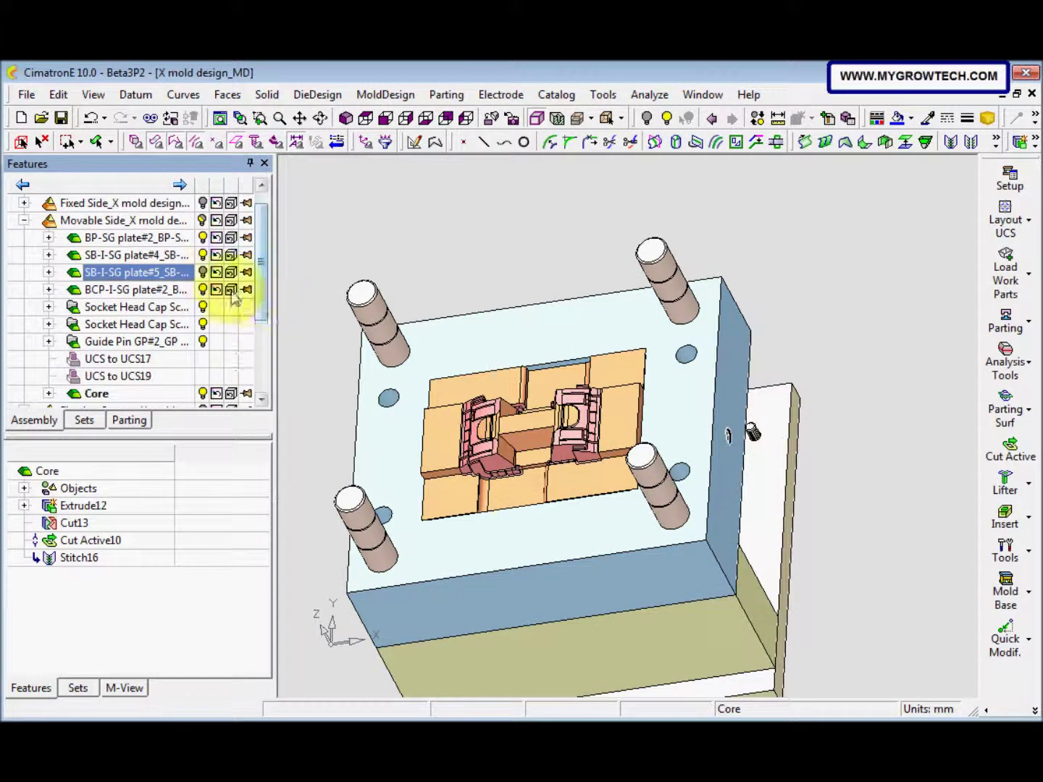
pyautogui.click(203, 289)
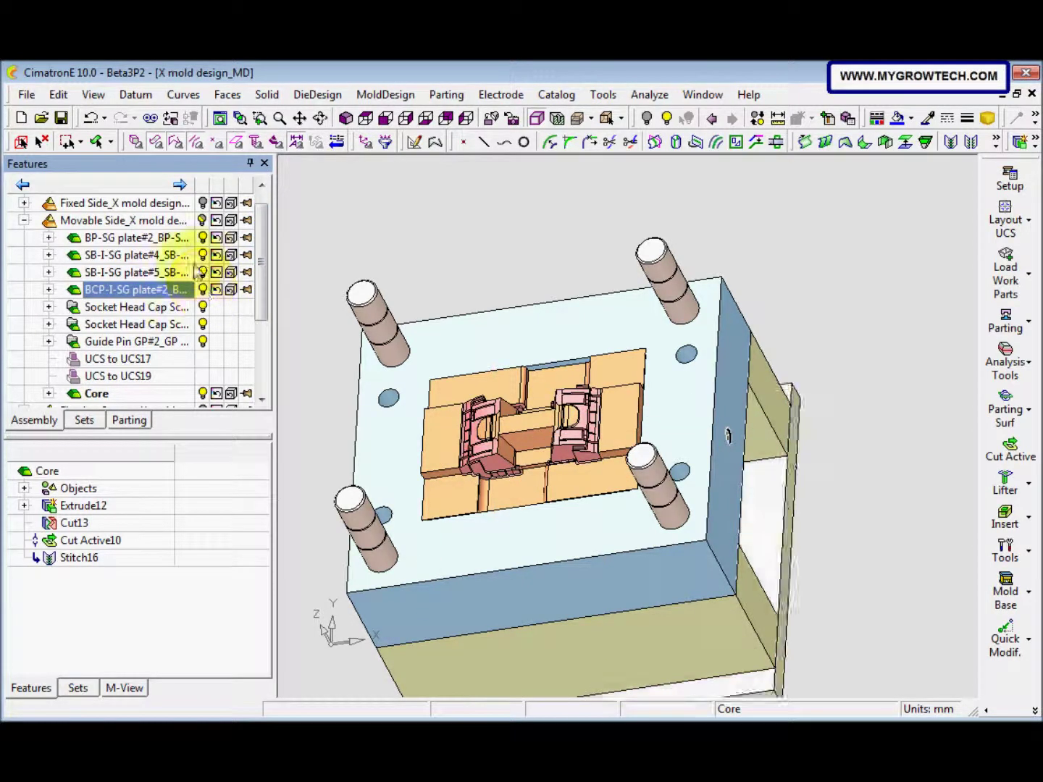
pyautogui.click(203, 238)
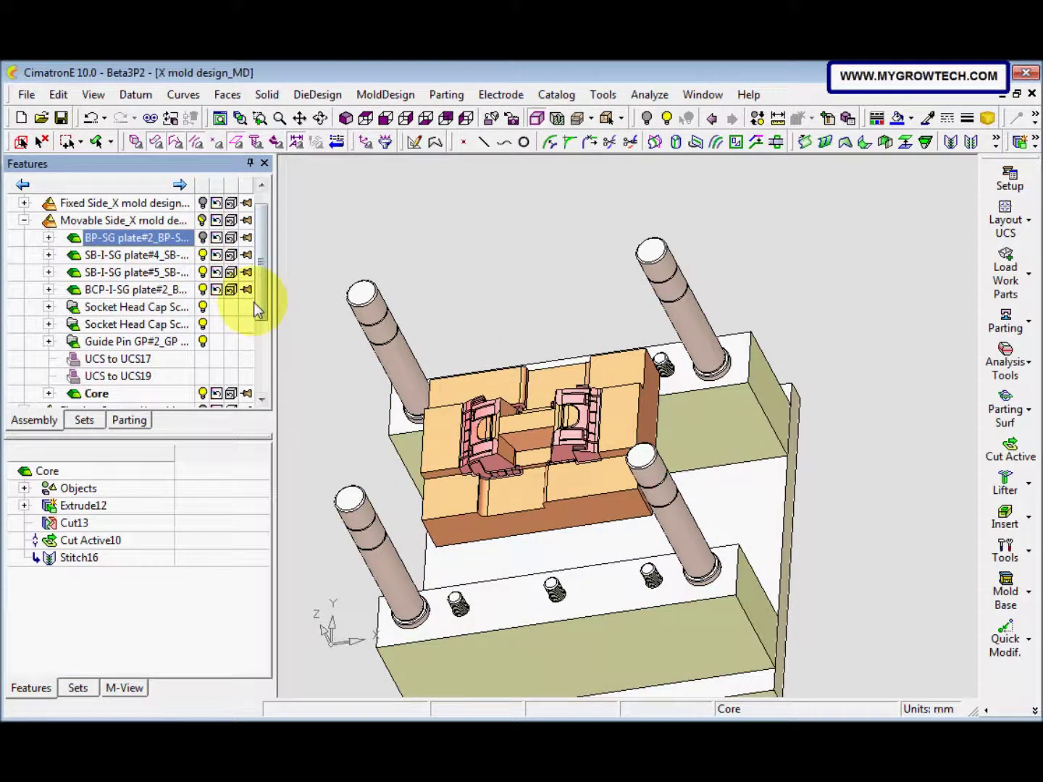
# - Round the four vertical corner edges of the Core block with a global radius of 10 mm
pyautogui.moveTo(420, 473); pyautogui.dragTo(375, 417, button='middle')
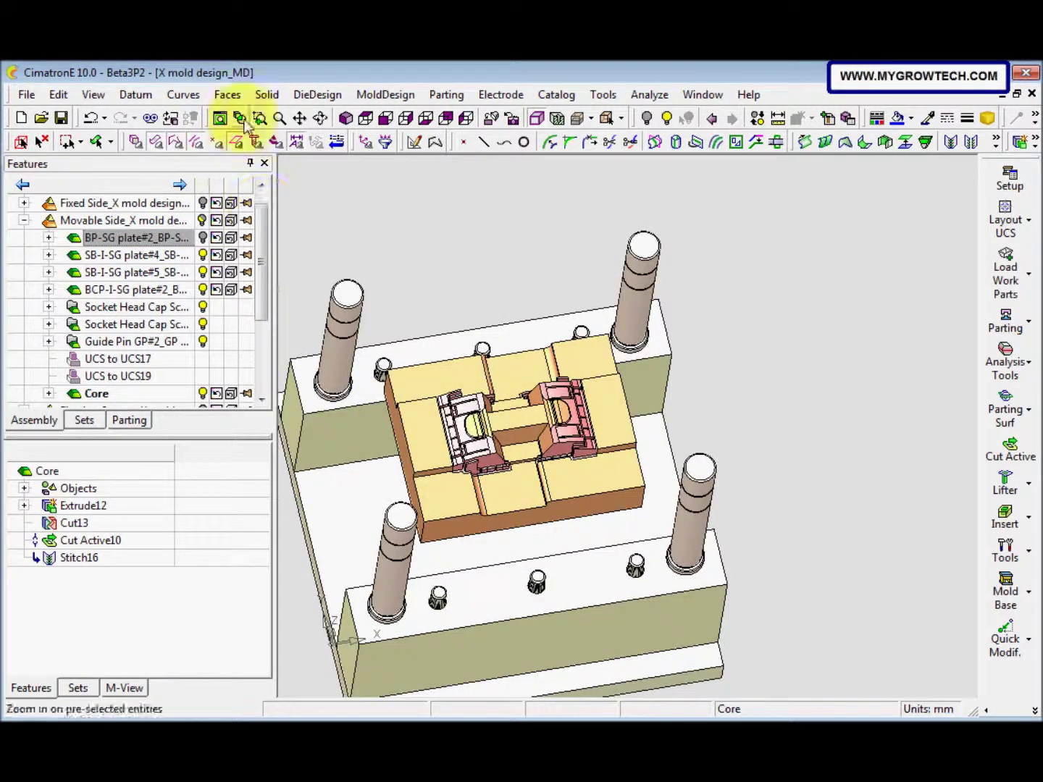
pyautogui.click(266, 95)
pyautogui.click(283, 175)
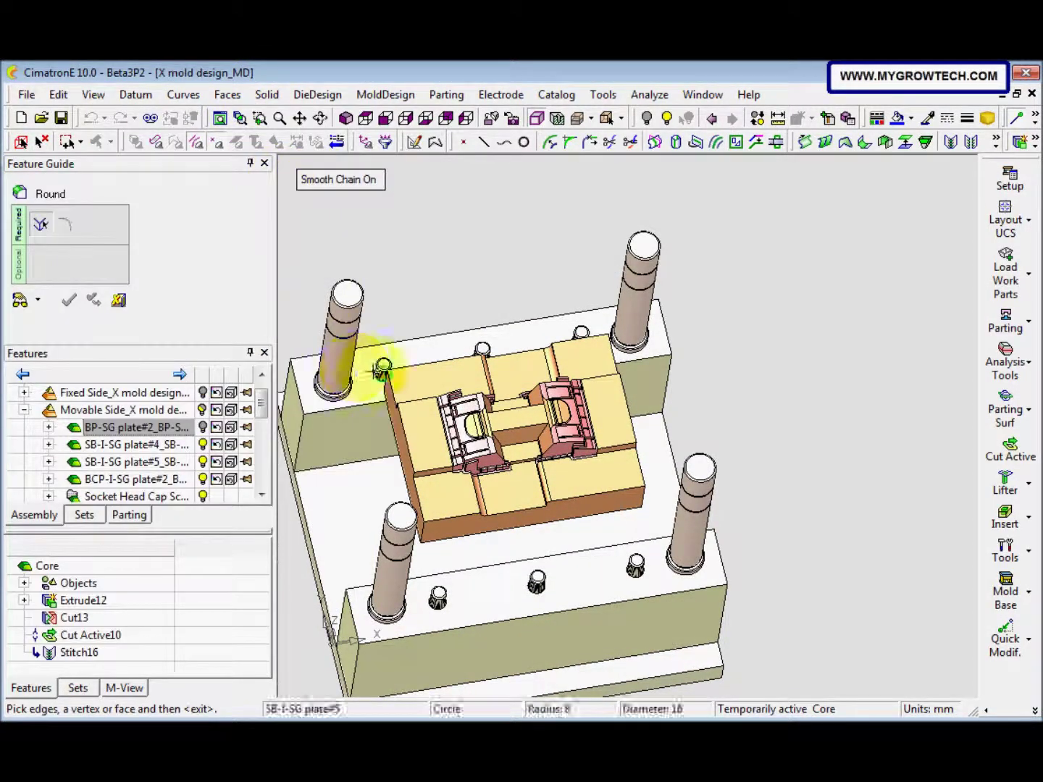
pyautogui.click(386, 391)
pyautogui.moveTo(386, 391); pyautogui.dragTo(422, 517, button='middle')
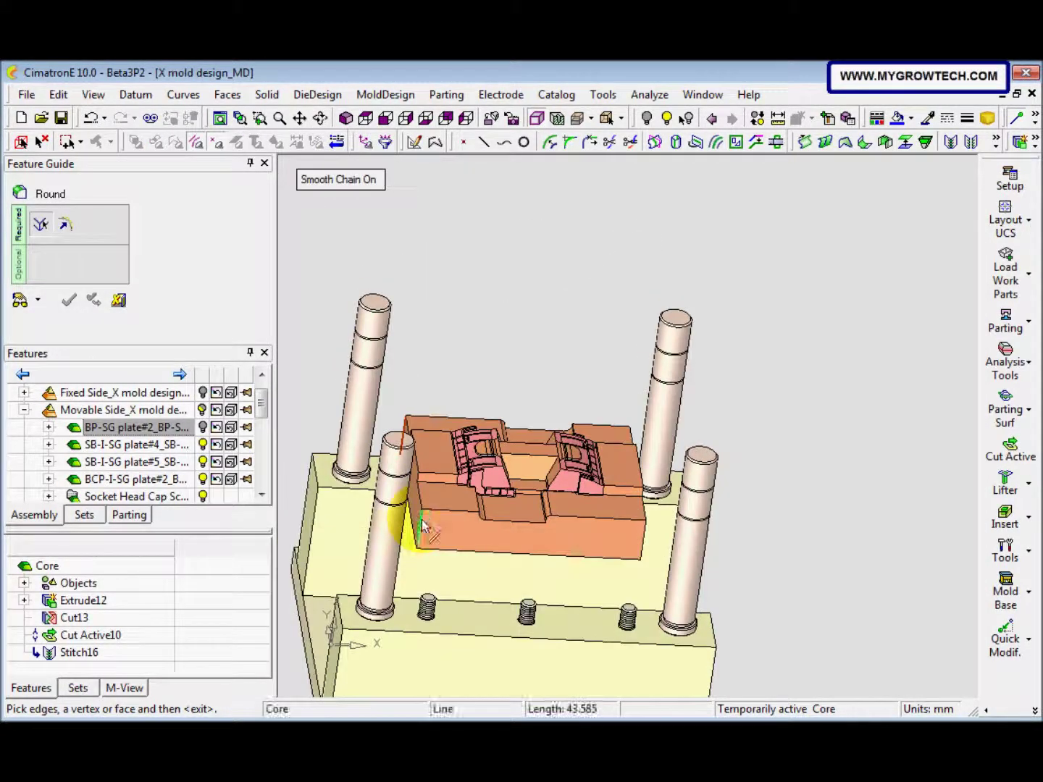
pyautogui.moveTo(599, 541); pyautogui.dragTo(654, 493, button='middle')
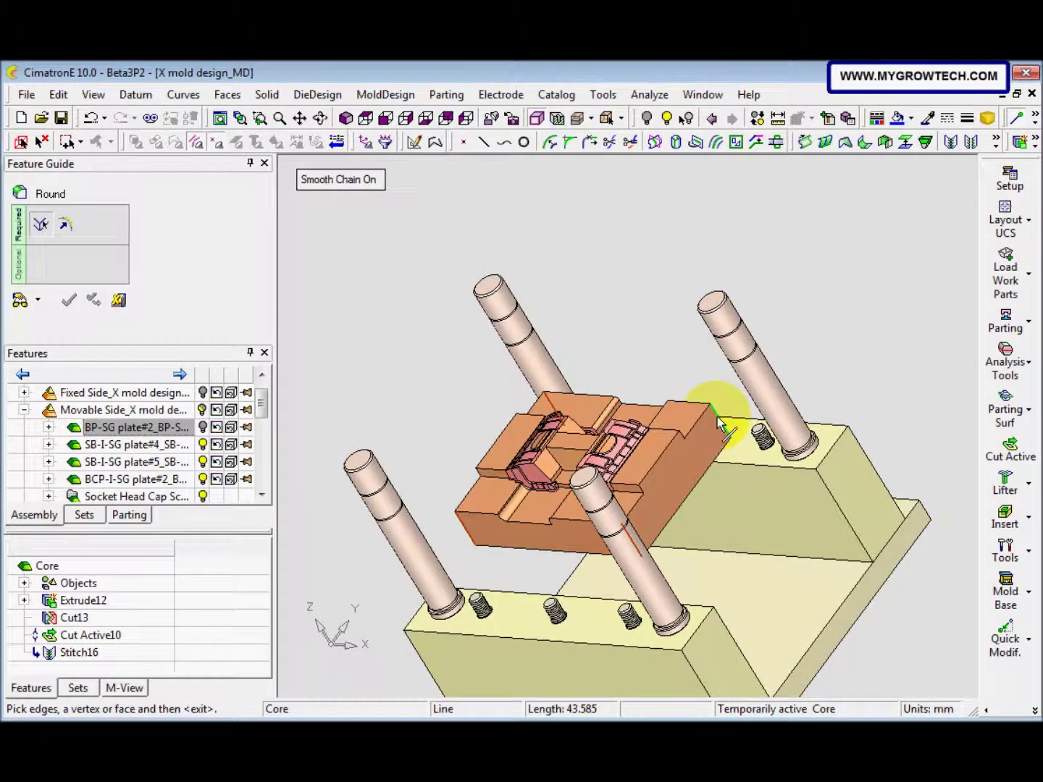
pyautogui.moveTo(719, 424); pyautogui.dragTo(694, 450, button='middle')
pyautogui.middleClick(547, 327)
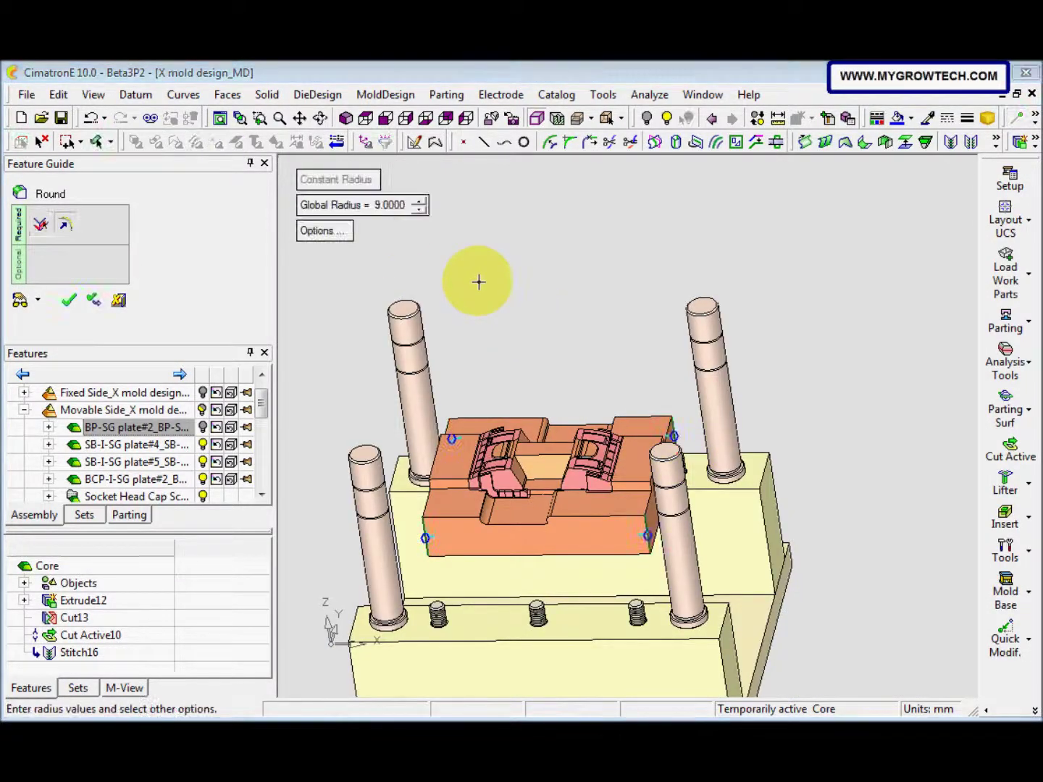
pyautogui.click(401, 206)
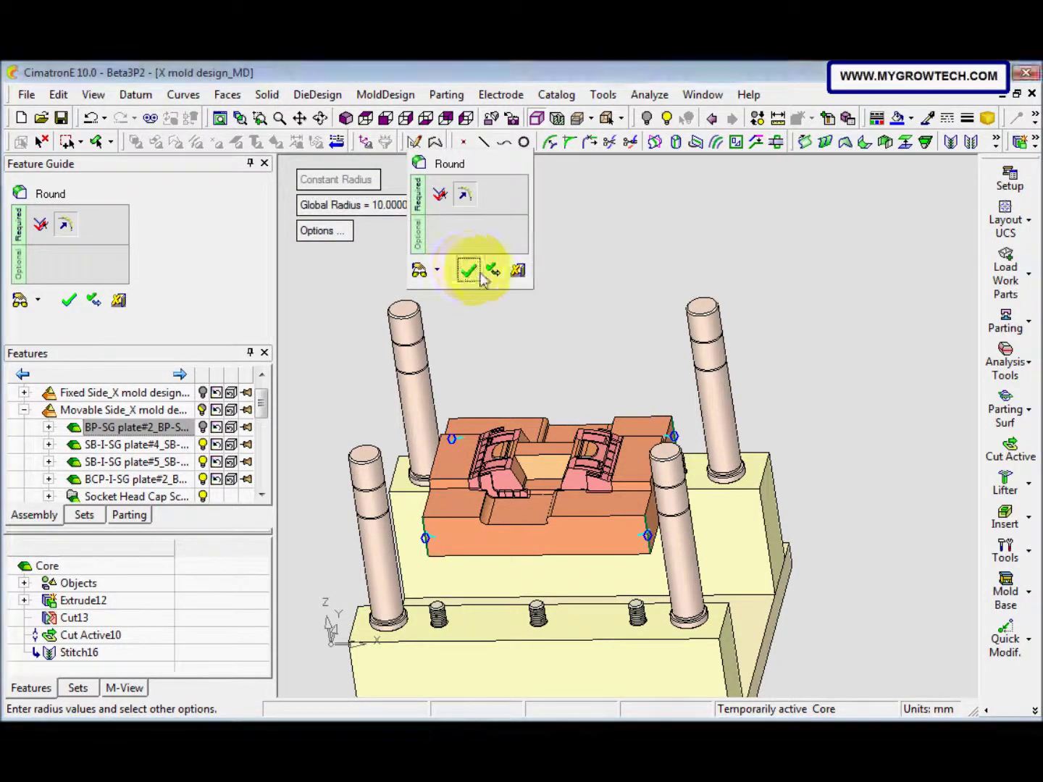
pyautogui.click(468, 270)
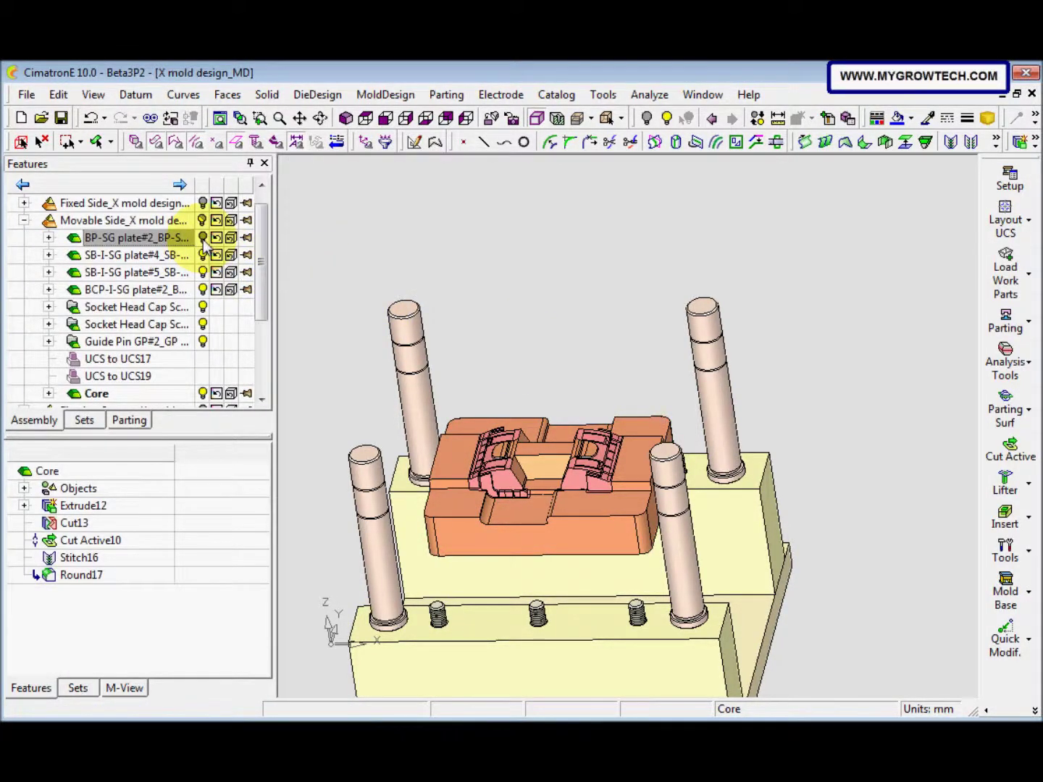
# - Show BP-SG plate#2 again and examine the gap between the Core's rounded corner and the pocket corner
pyautogui.moveTo(565, 435)
pyautogui.mouseDown(button='middle')
pyautogui.moveTo(644, 438)
pyautogui.moveTo(573, 414)
pyautogui.mouseUp(button='middle')
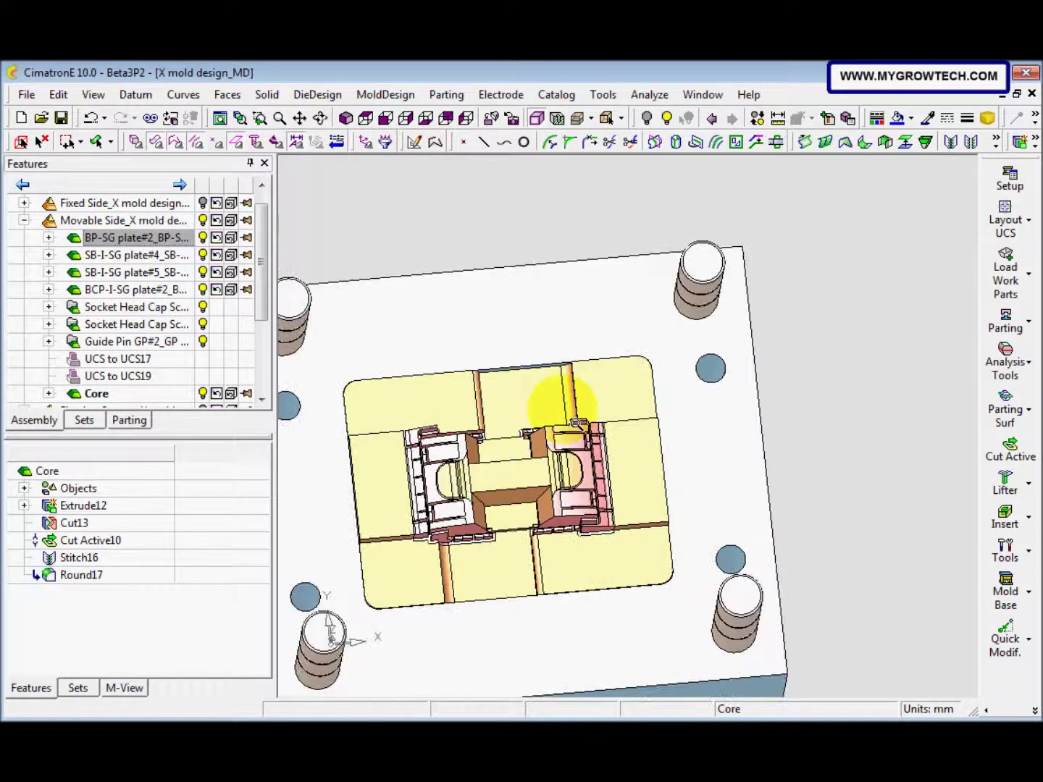
pyautogui.scroll(10, 586, 392)
pyautogui.moveTo(643, 340); pyautogui.dragTo(610, 319, button='middle')
pyautogui.scroll(3, 665, 300)
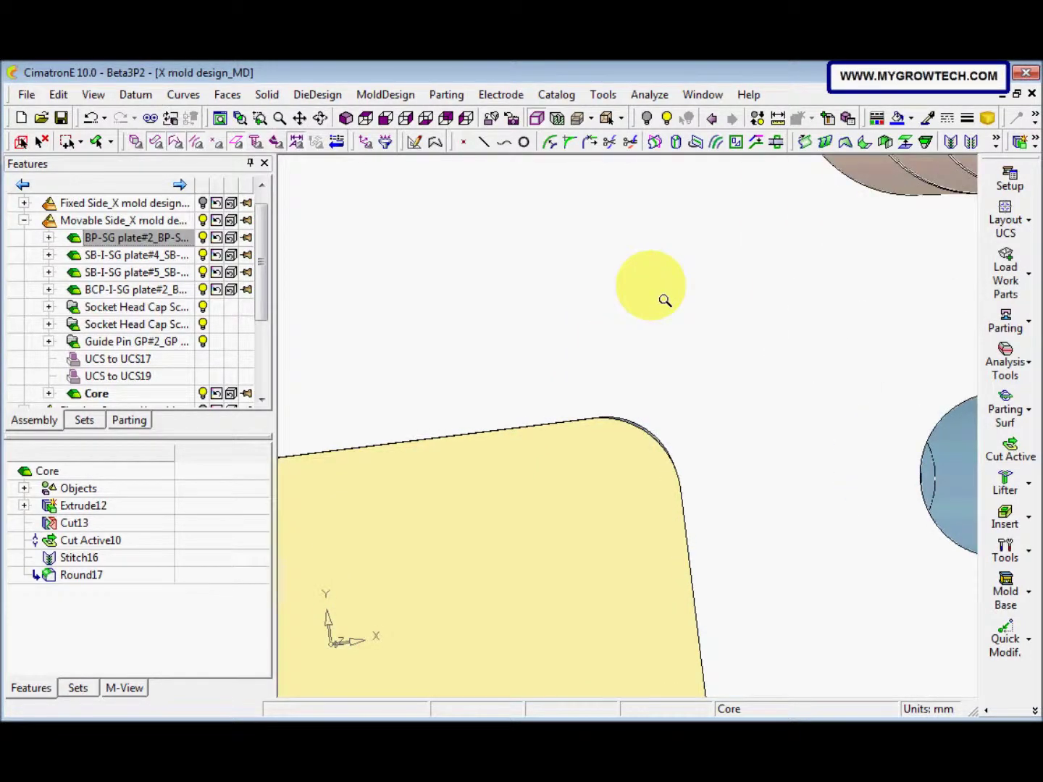
pyautogui.scroll(4, 694, 266)
pyautogui.moveTo(694, 335); pyautogui.dragTo(522, 459, button='middle')
# - Activate the Movable Side subassembly
pyautogui.doubleClick(110, 358)
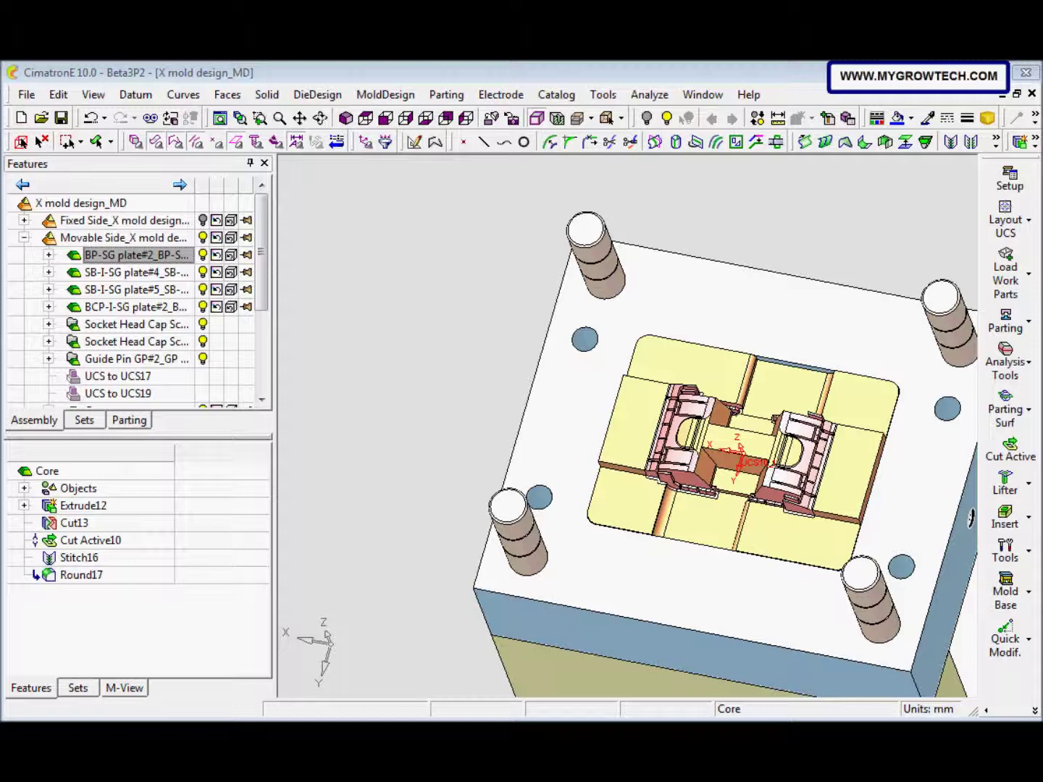
pyautogui.rightClick(114, 240)
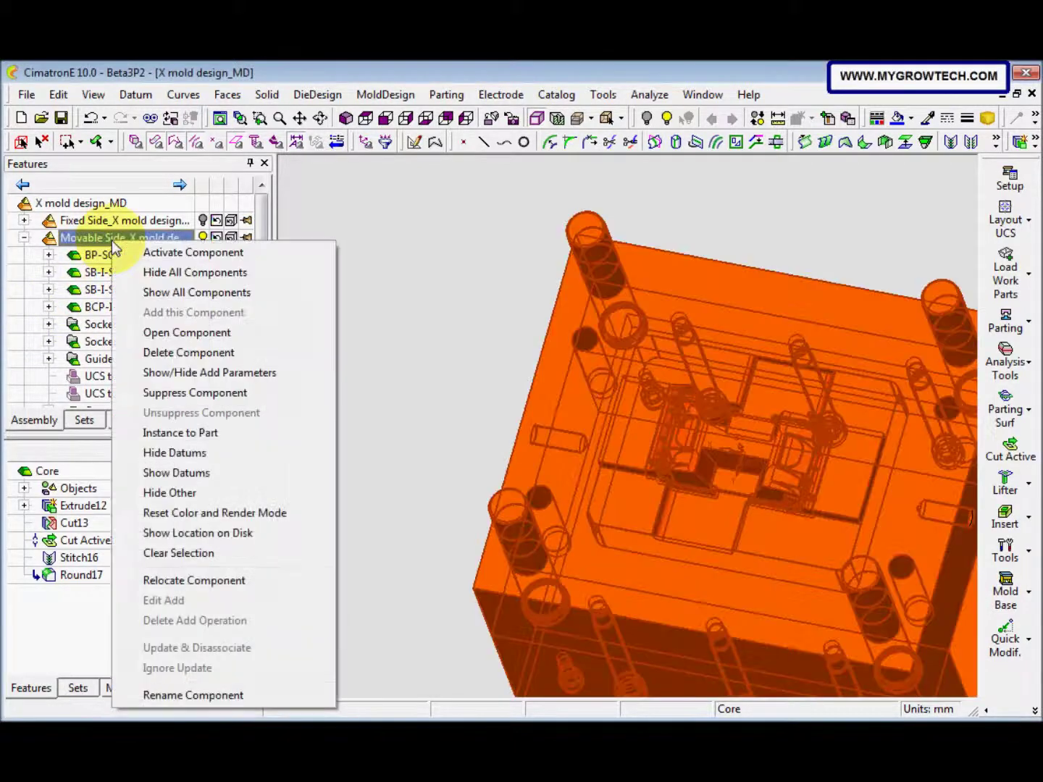
pyautogui.click(172, 252)
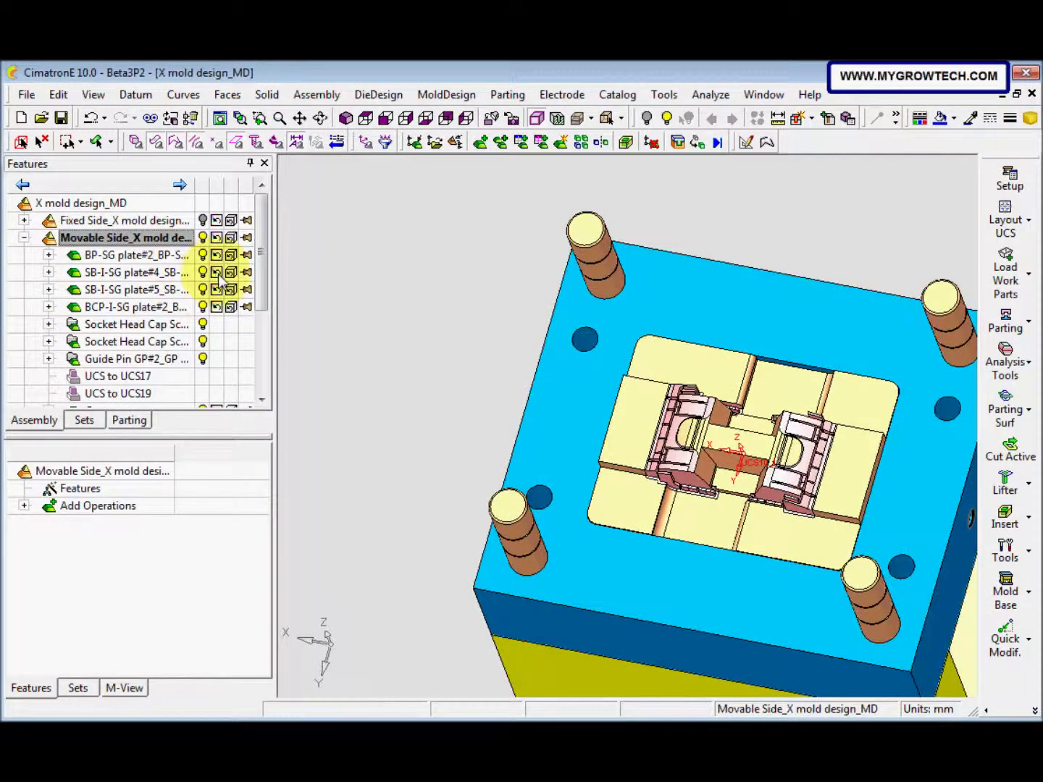
# - Add the Slide Core Mechanism Assembly Z 180 from the Slider Assemblies of the Hasco mm slide unit catalog
pyautogui.click(1035, 711)
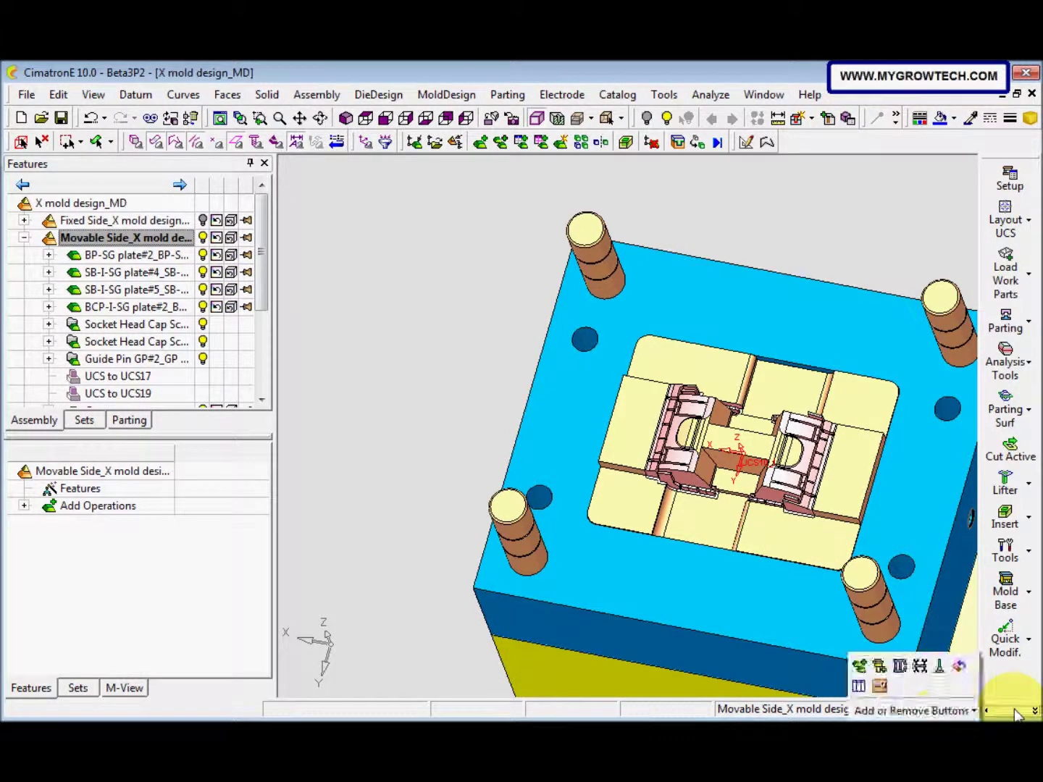
pyautogui.click(882, 671)
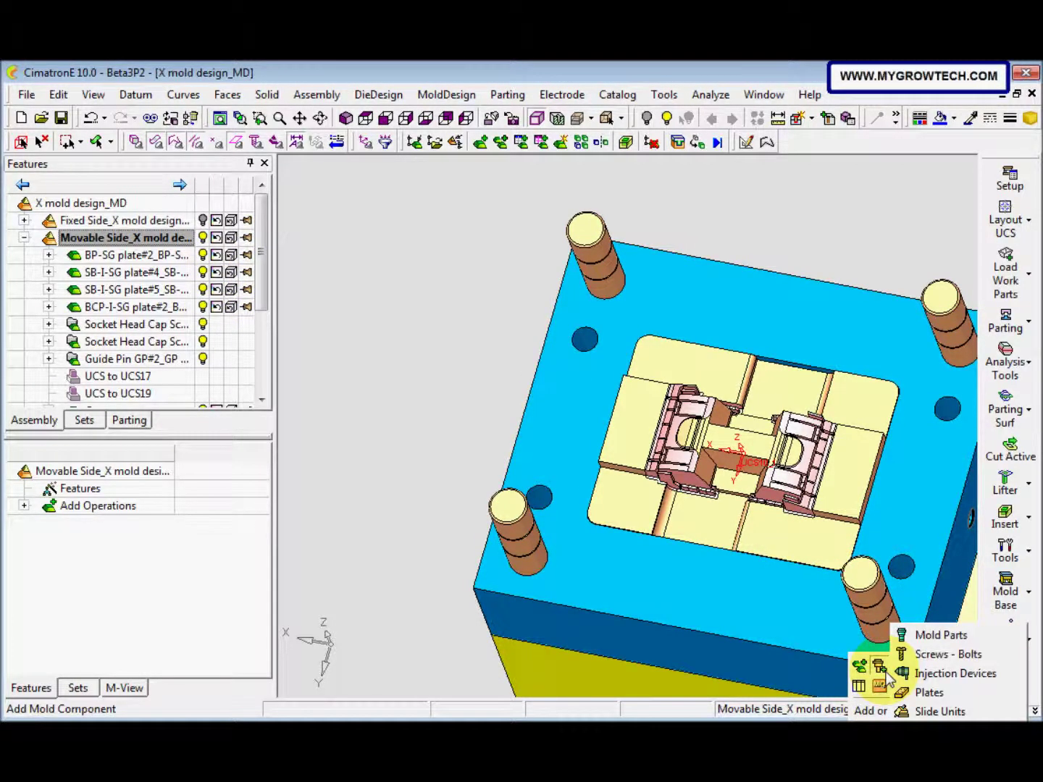
pyautogui.click(934, 712)
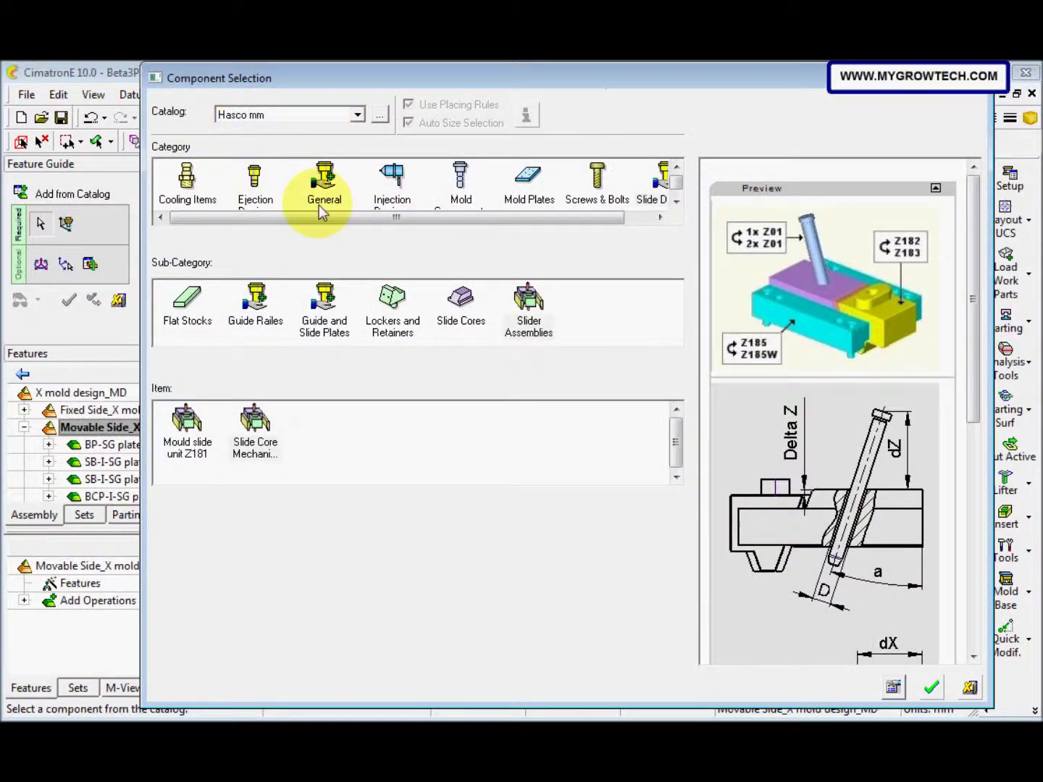
pyautogui.click(534, 319)
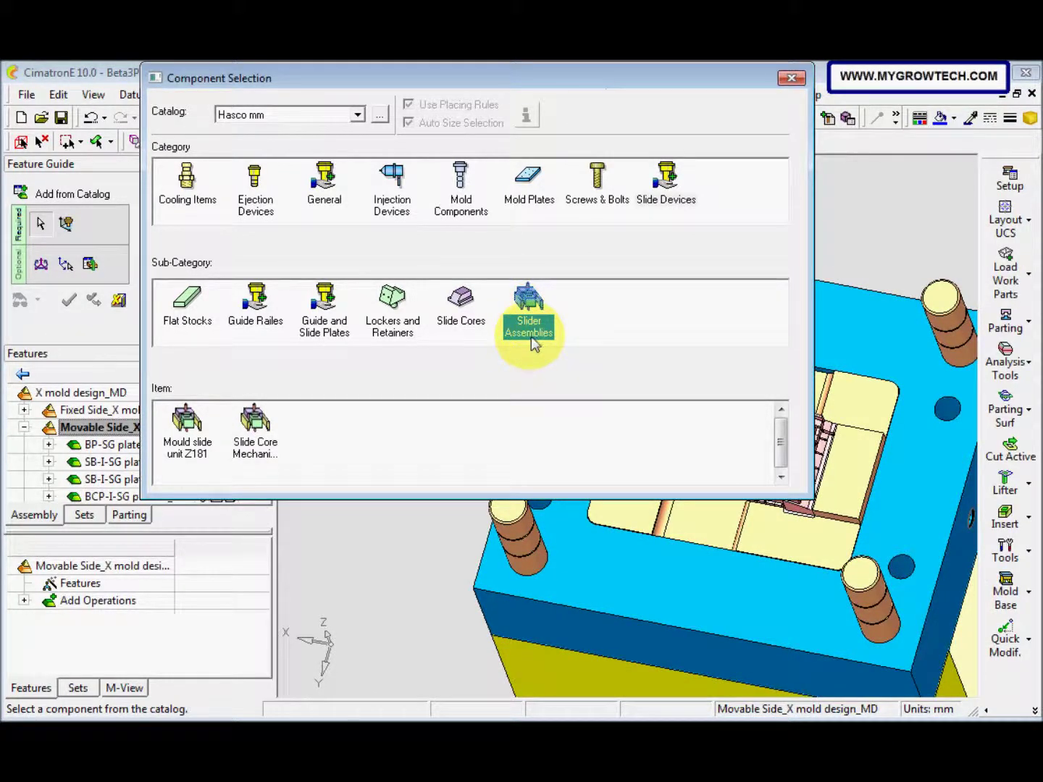
pyautogui.click(253, 443)
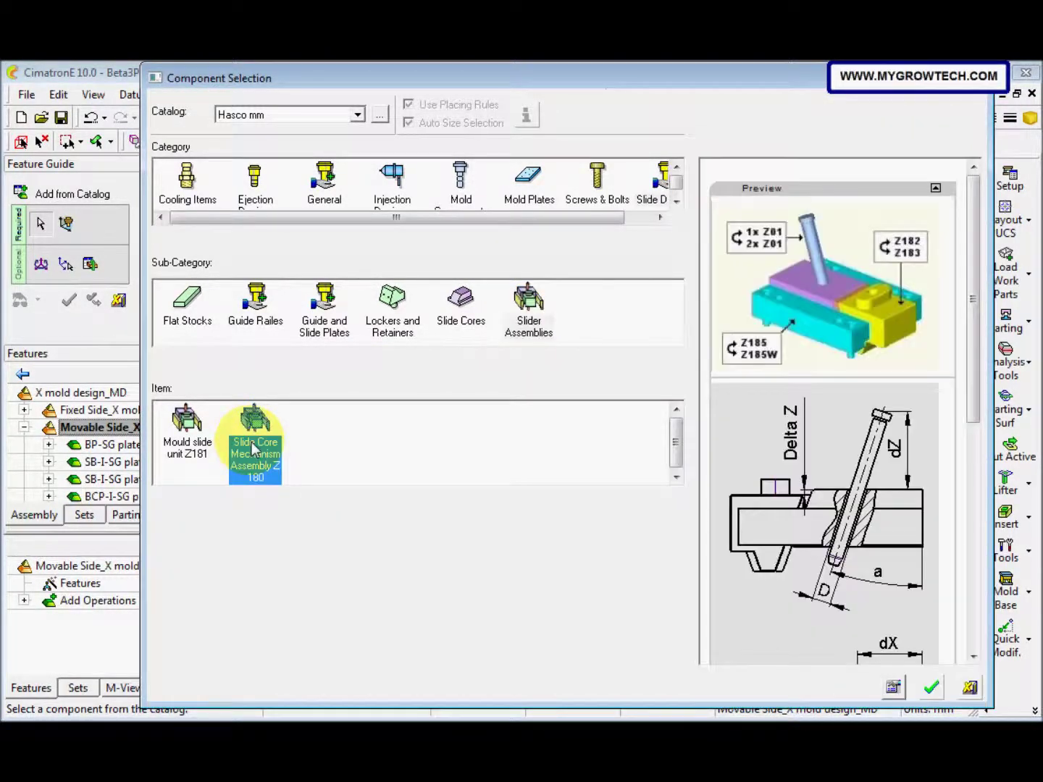
pyautogui.click(932, 687)
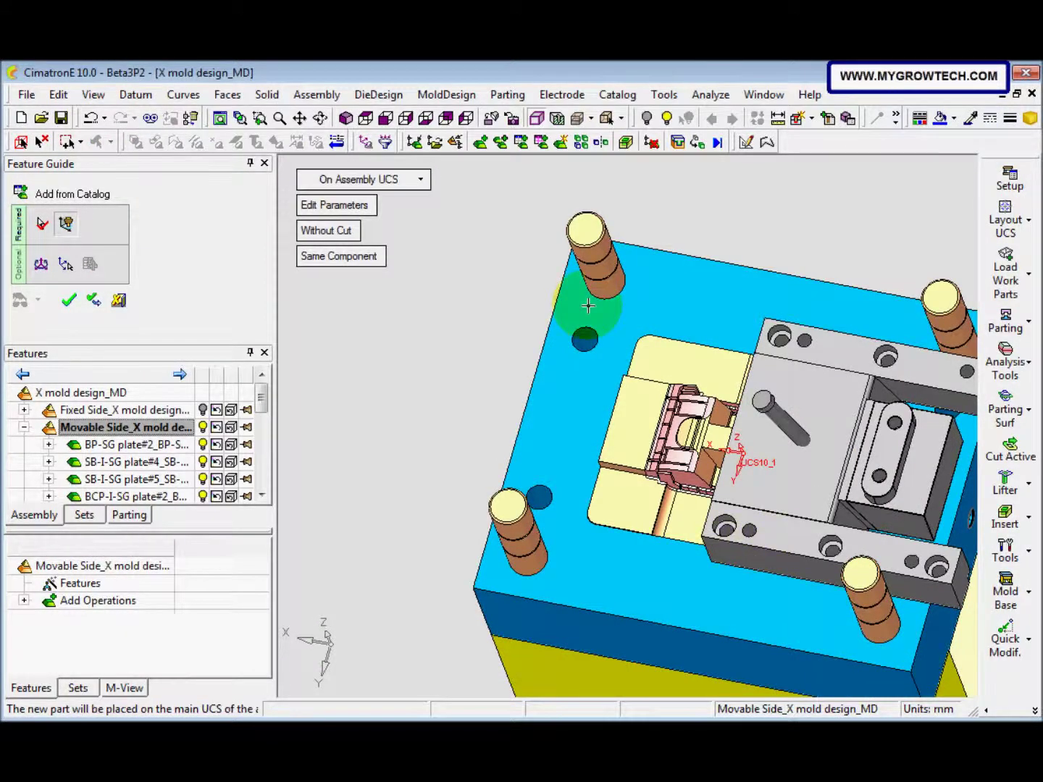
# - Set the slide assembly's placement to Place on Face, hide the Core and choose the upper face of BP-SG plate#2
pyautogui.click(418, 179)
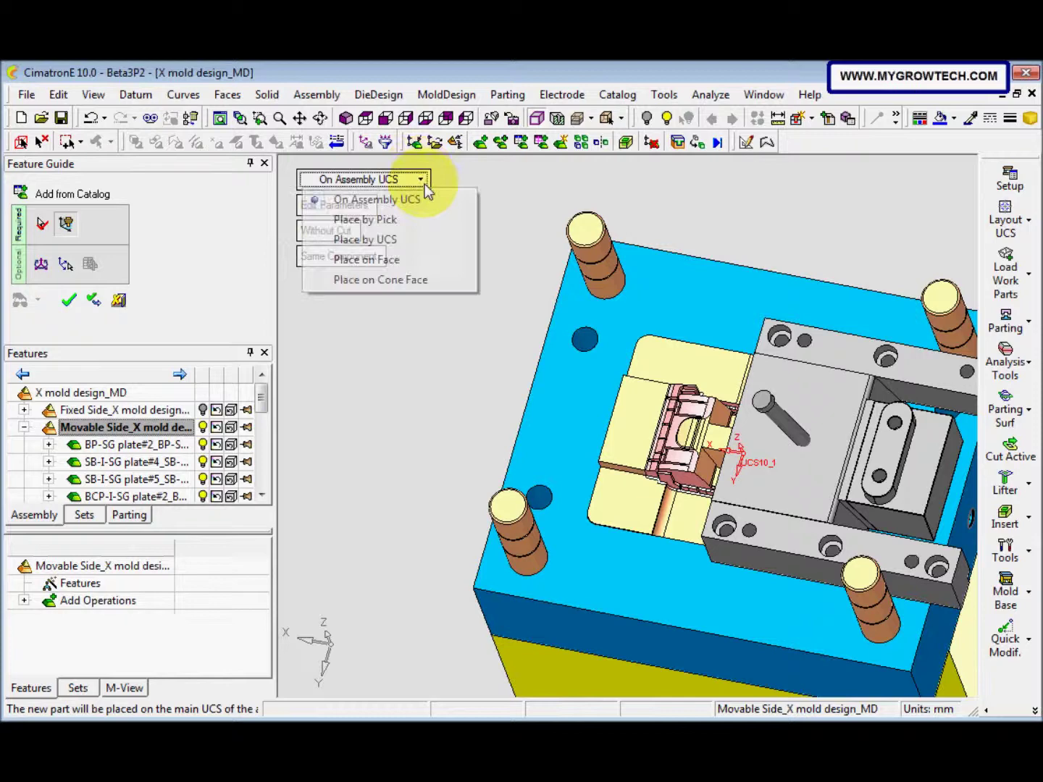
pyautogui.click(405, 261)
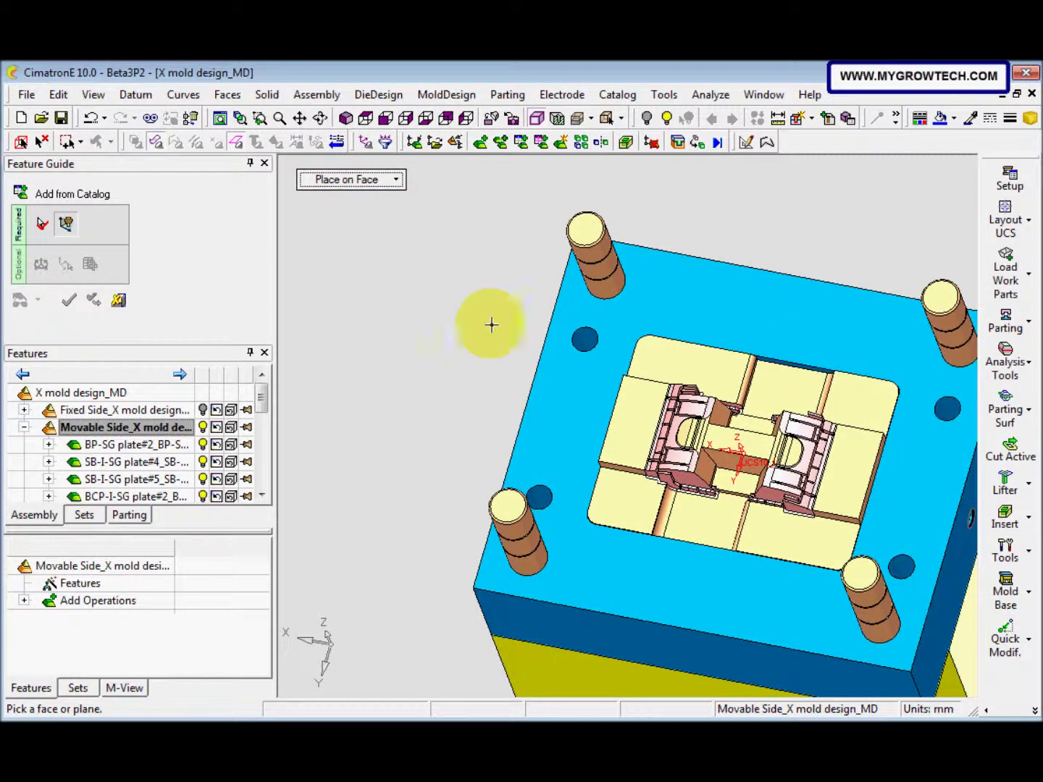
pyautogui.moveTo(262, 400); pyautogui.dragTo(261, 450)
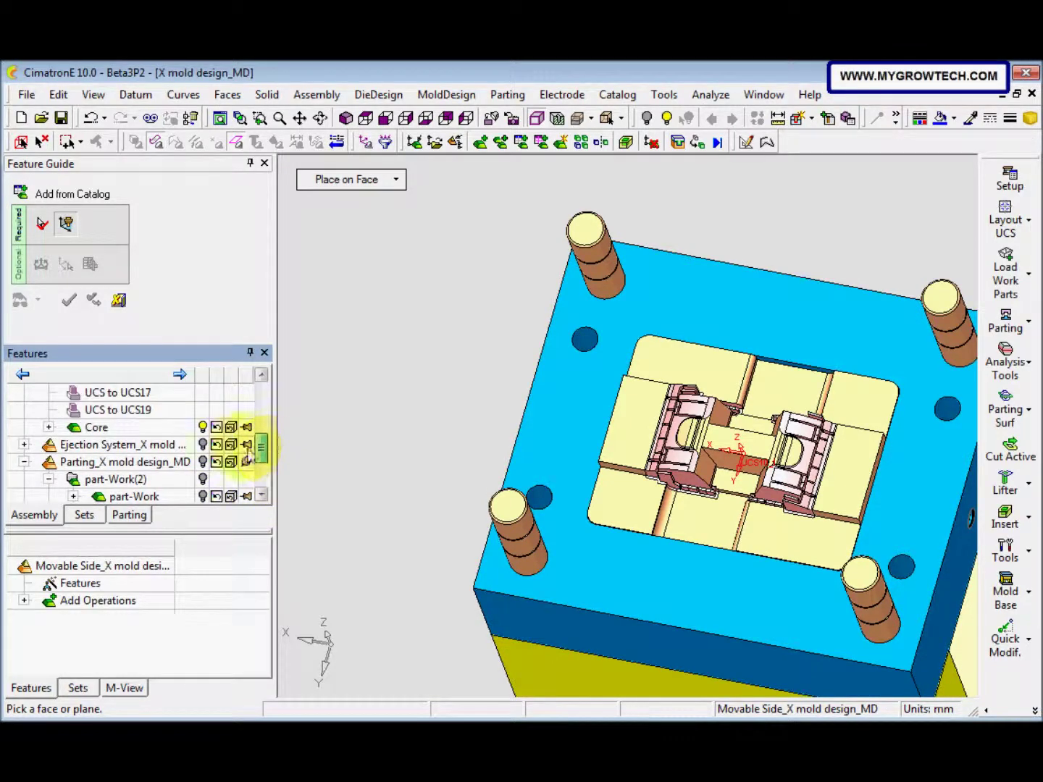
pyautogui.click(204, 428)
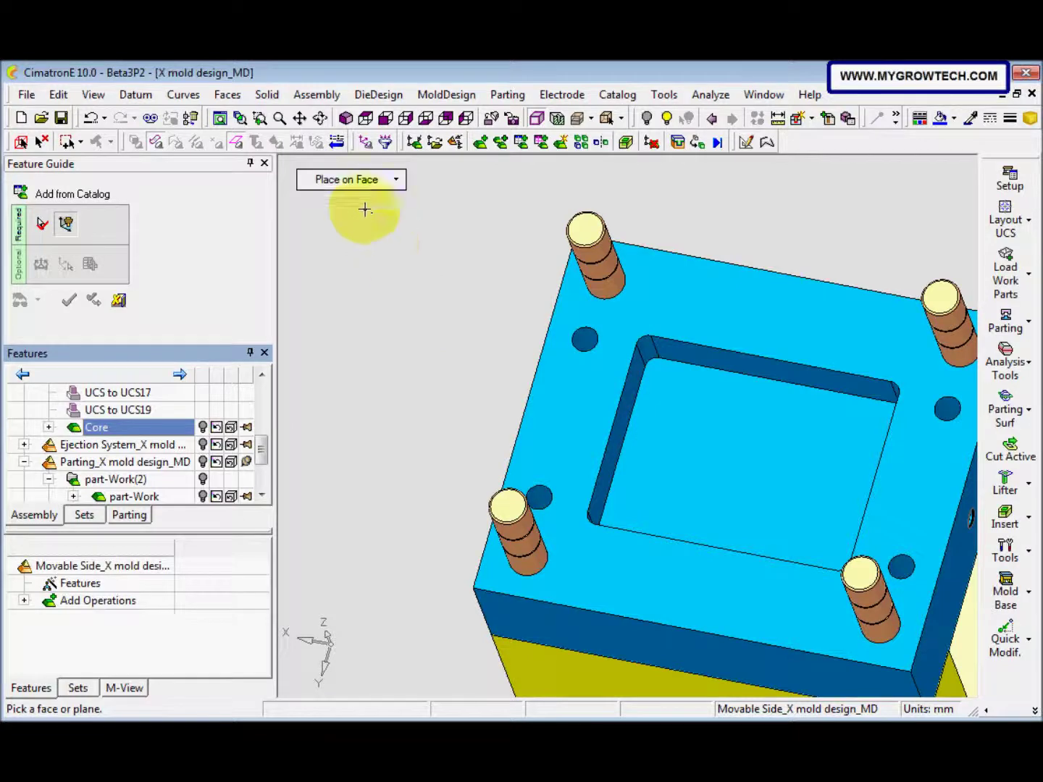
pyautogui.click(559, 427)
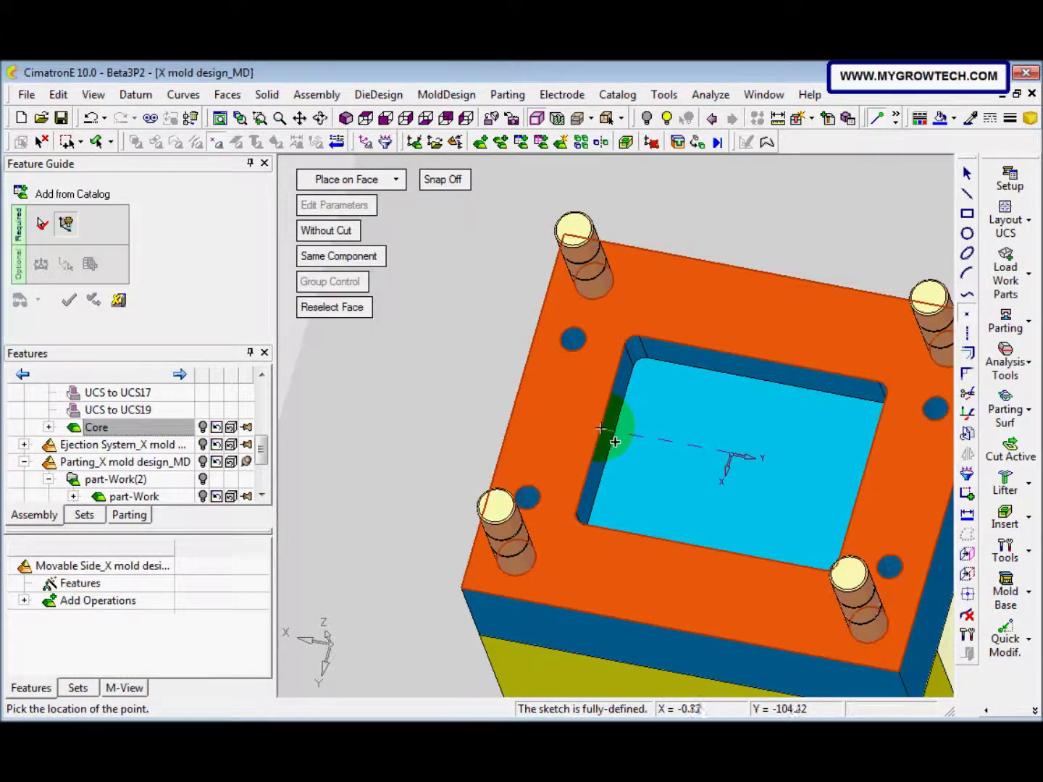
# - Place the slide assembly at the middle point of the pocket edge on the plate's positive X side
pyautogui.moveTo(604, 475); pyautogui.dragTo(612, 427, button='middle')
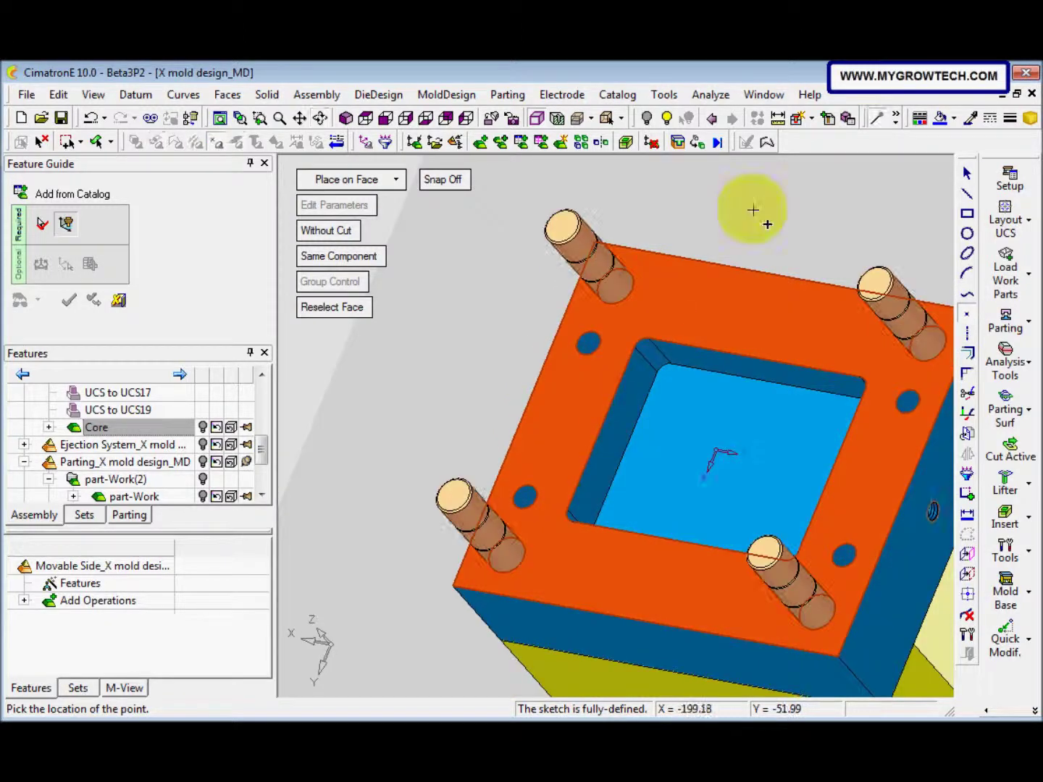
pyautogui.click(897, 121)
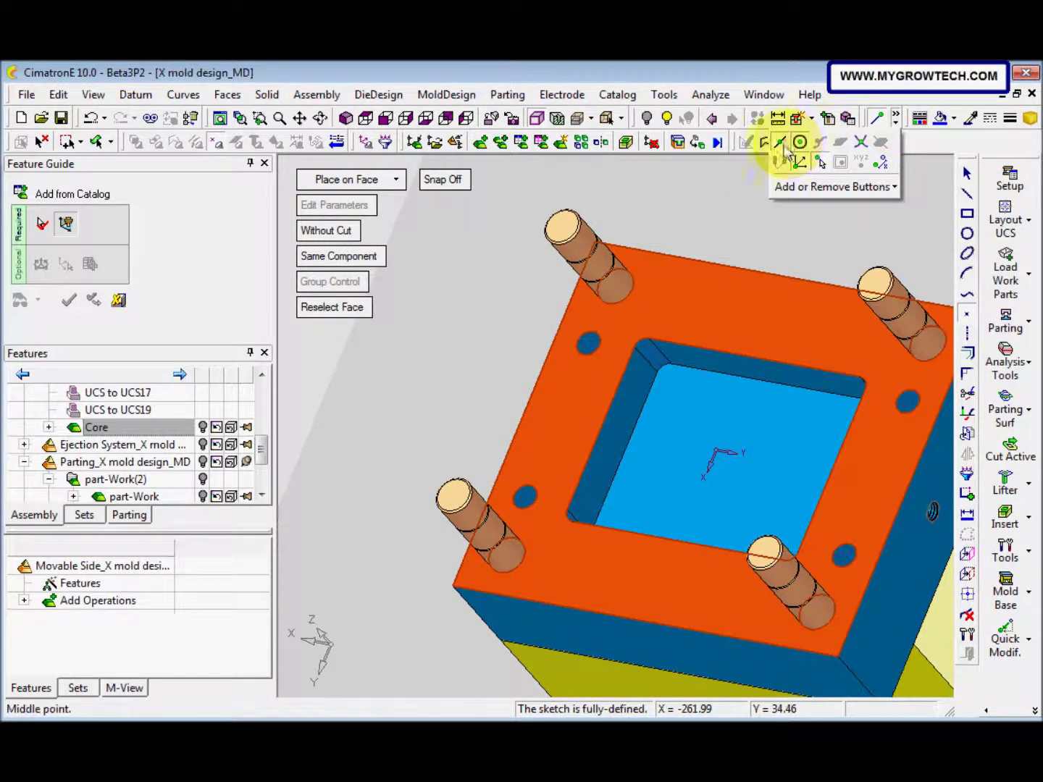
pyautogui.click(781, 145)
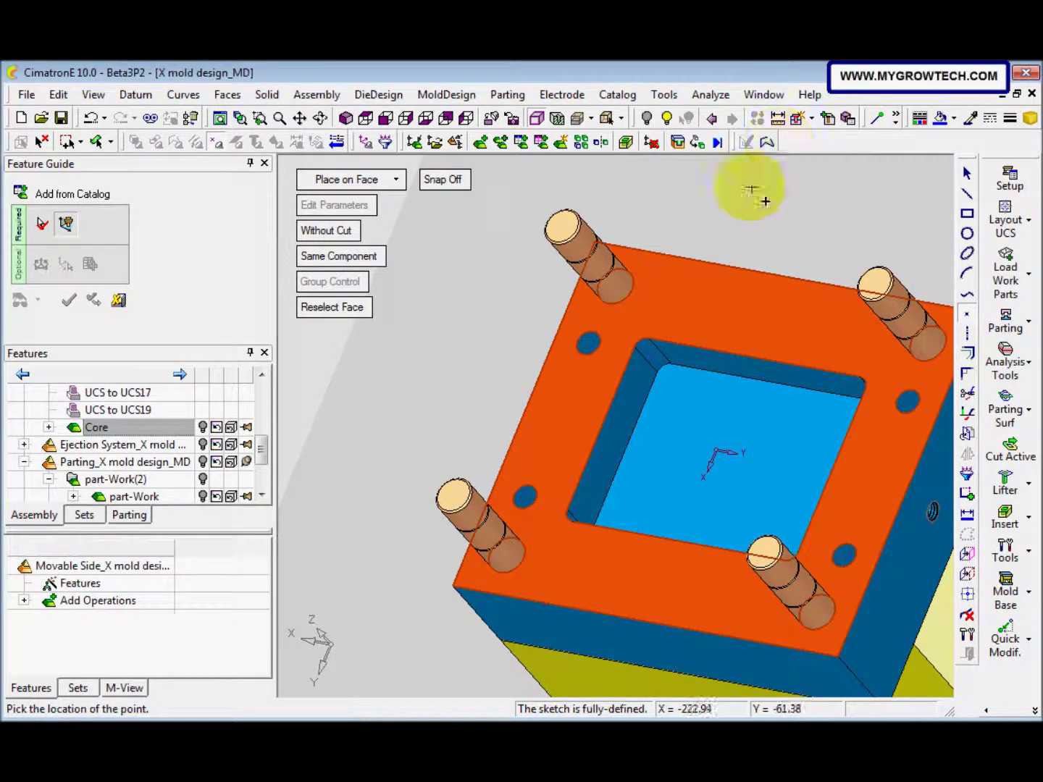
pyautogui.click(602, 427)
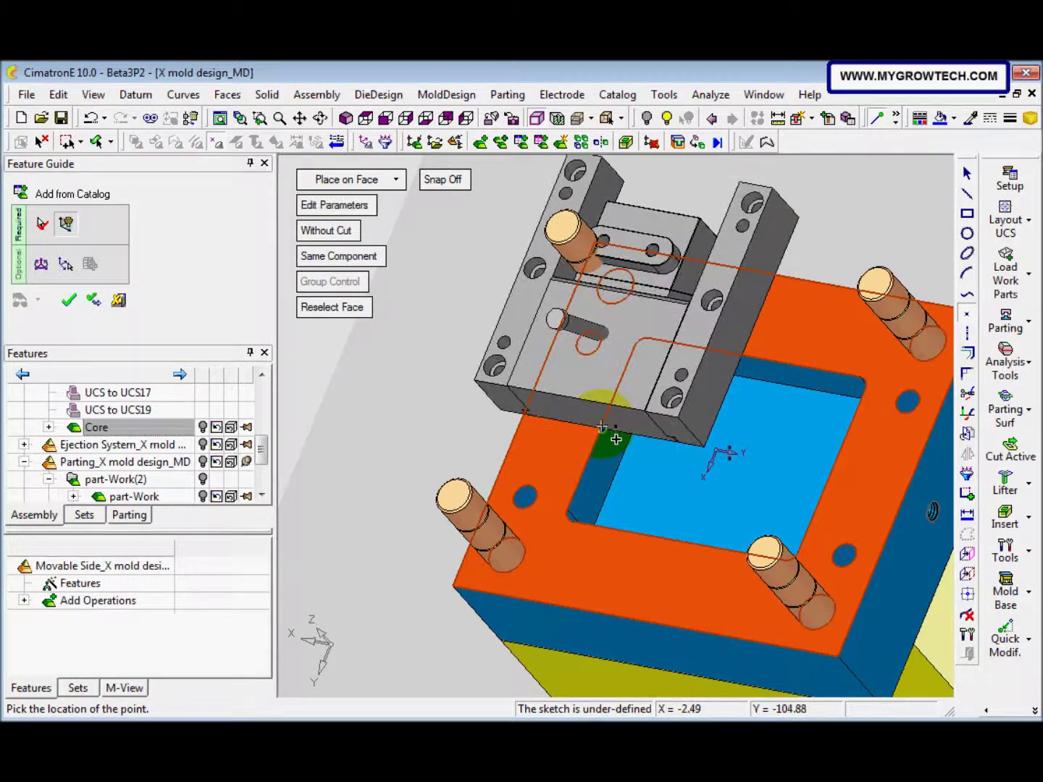
# - Rotate the slide assembly 90 degrees about the Z axis so it points outward from the pocket
pyautogui.scroll(-2, 572, 384)
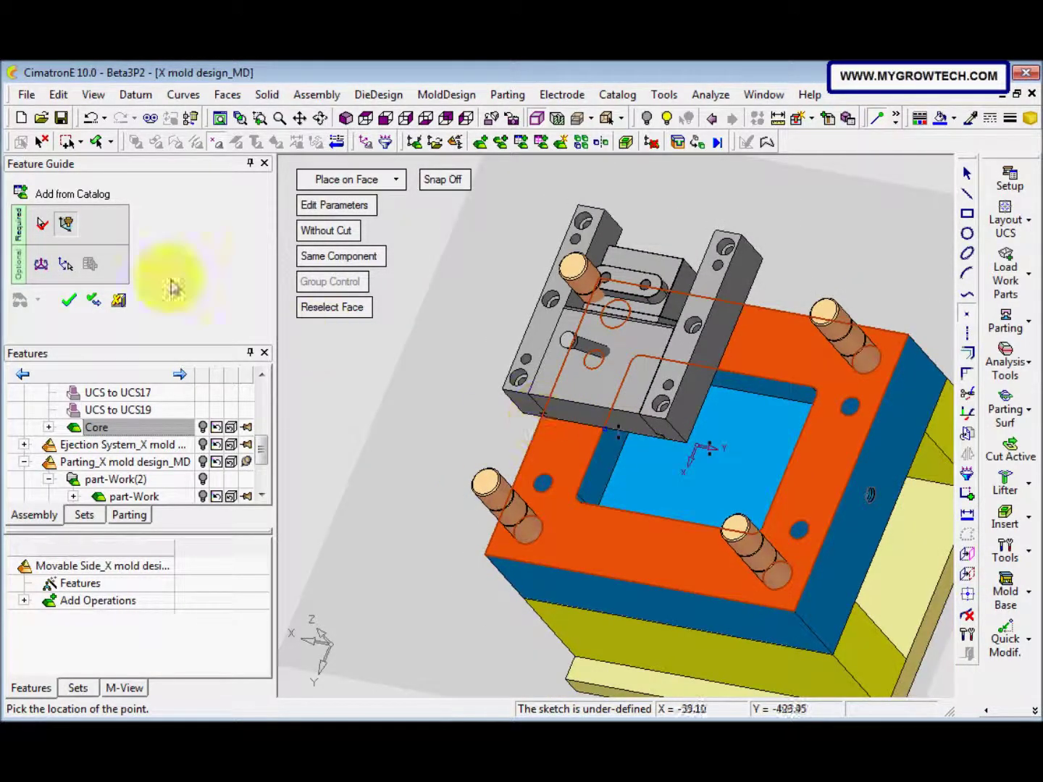
pyautogui.click(40, 265)
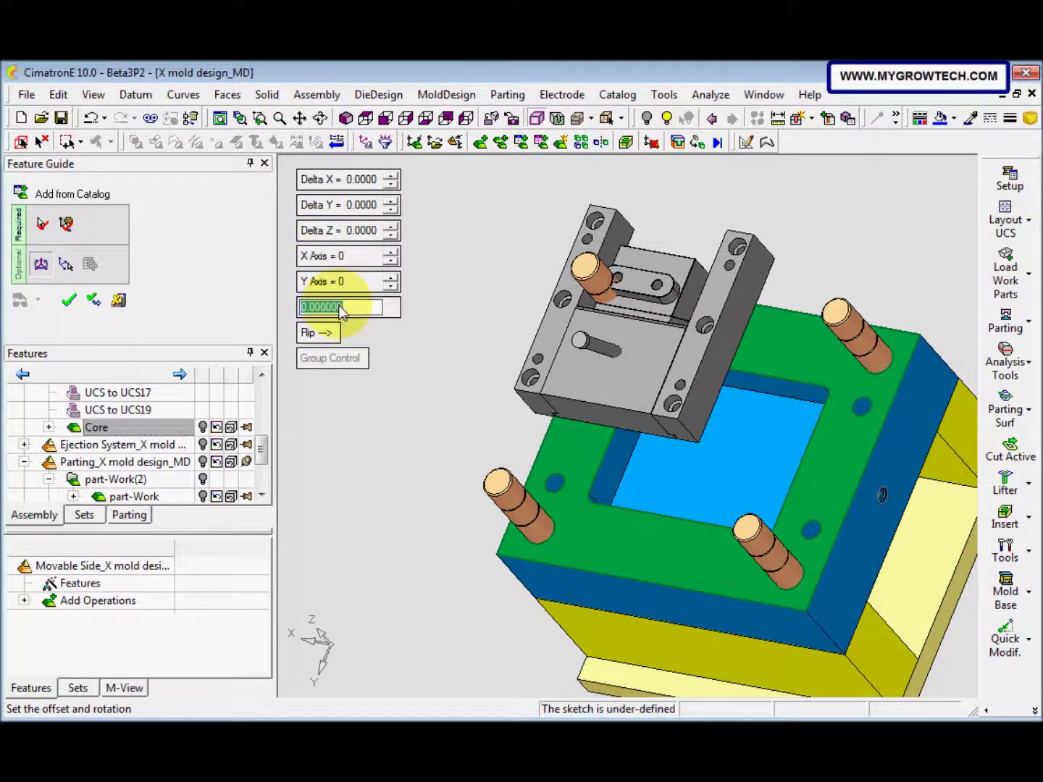
pyautogui.write('90')
pyautogui.press('Return')
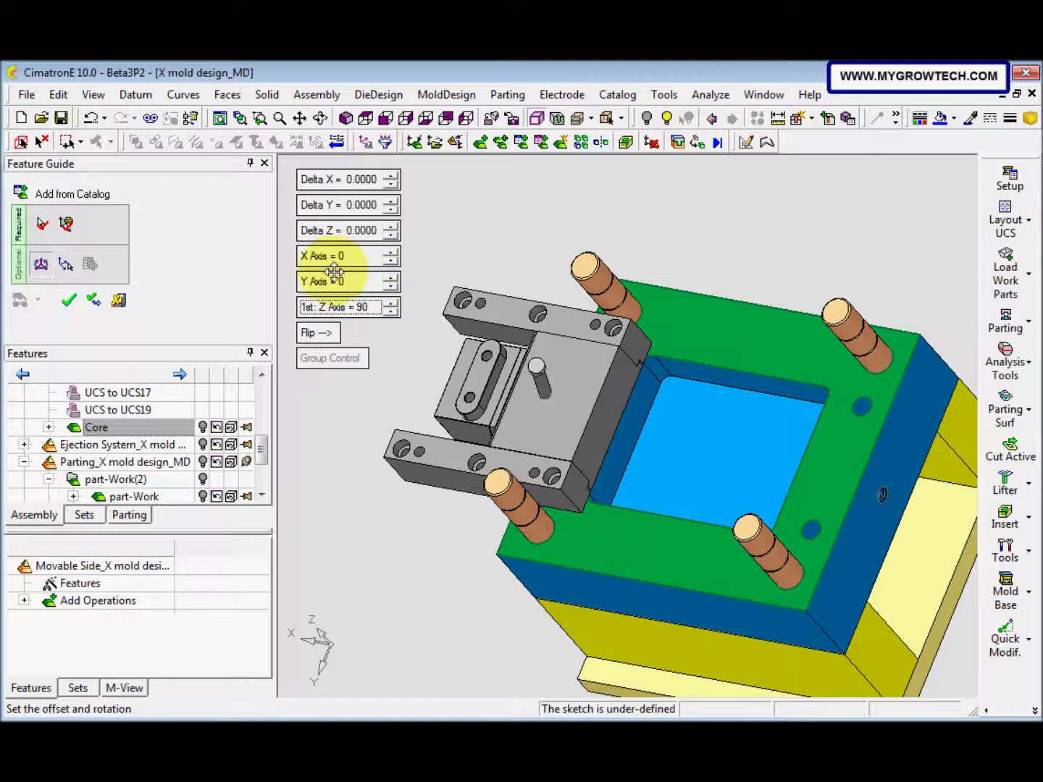
# - Show the Core and offset the slide assembly by a Delta Z of -25 mm and a Delta Y of 30 mm
pyautogui.click(203, 427)
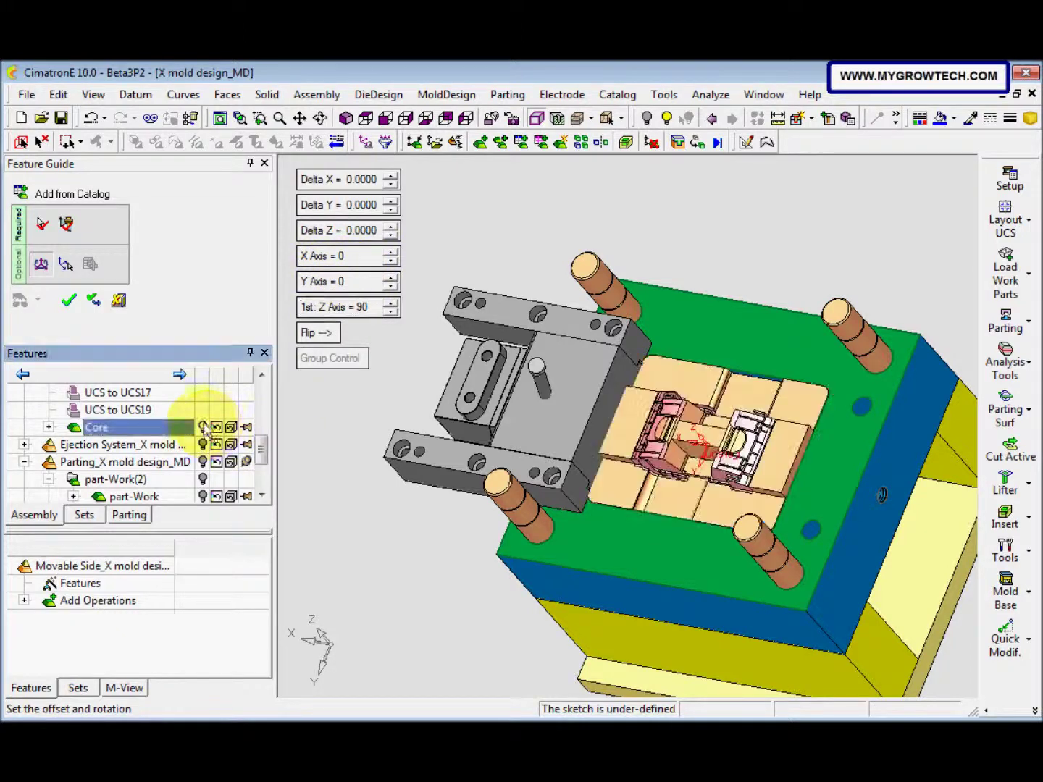
pyautogui.click(362, 230)
pyautogui.write('-25')
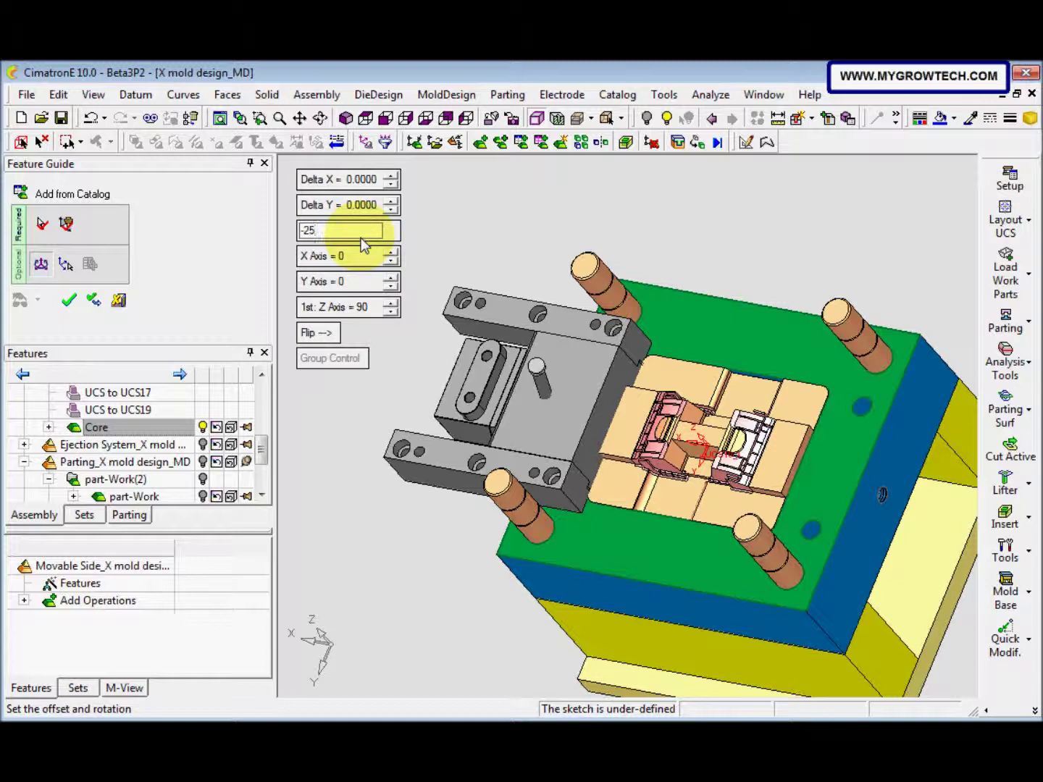
pyautogui.press('Return')
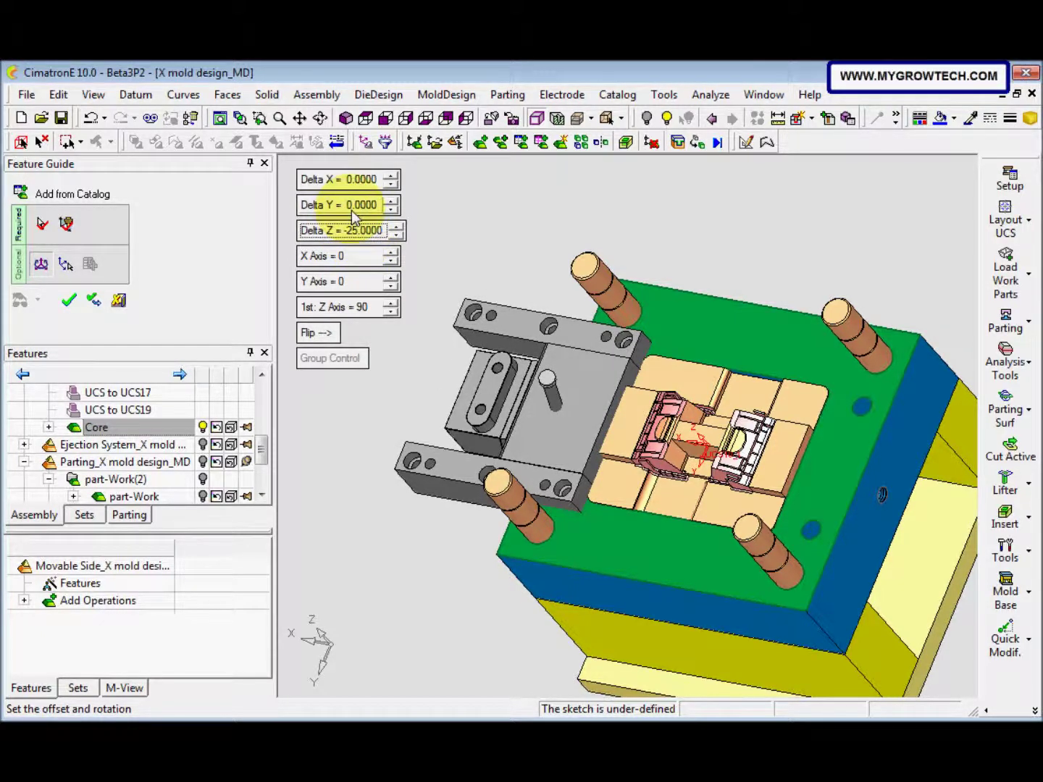
pyautogui.click(352, 209)
pyautogui.write('30')
pyautogui.press('Return')
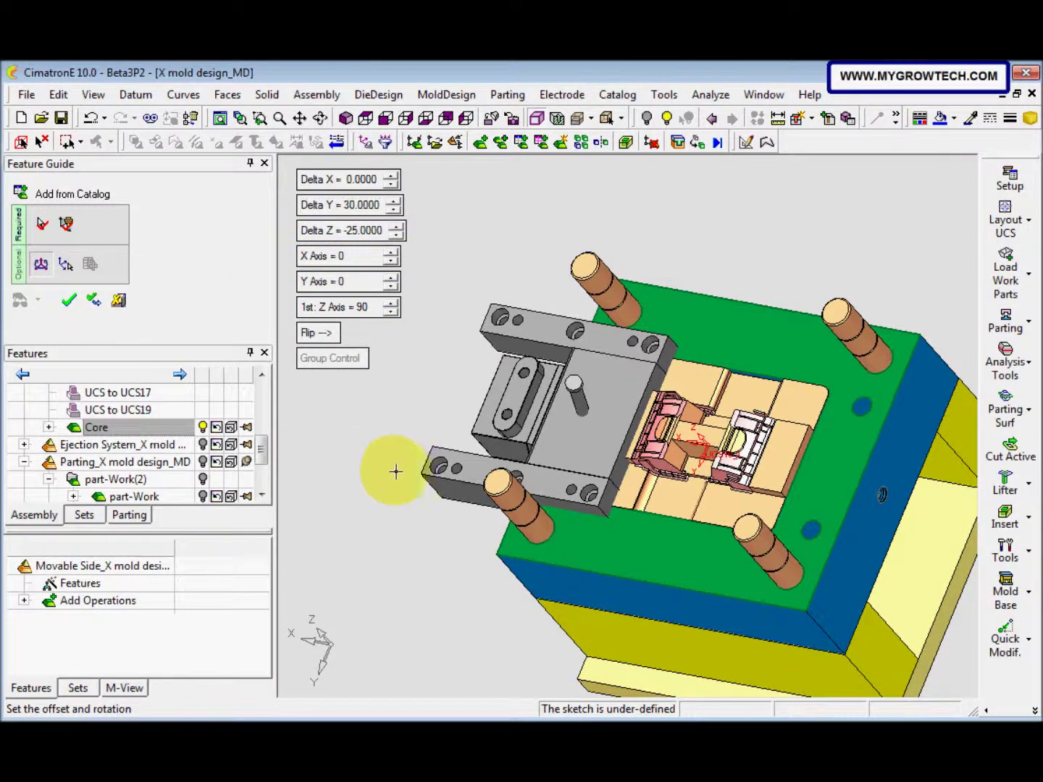
pyautogui.moveTo(363, 463); pyautogui.dragTo(446, 474, button='middle')
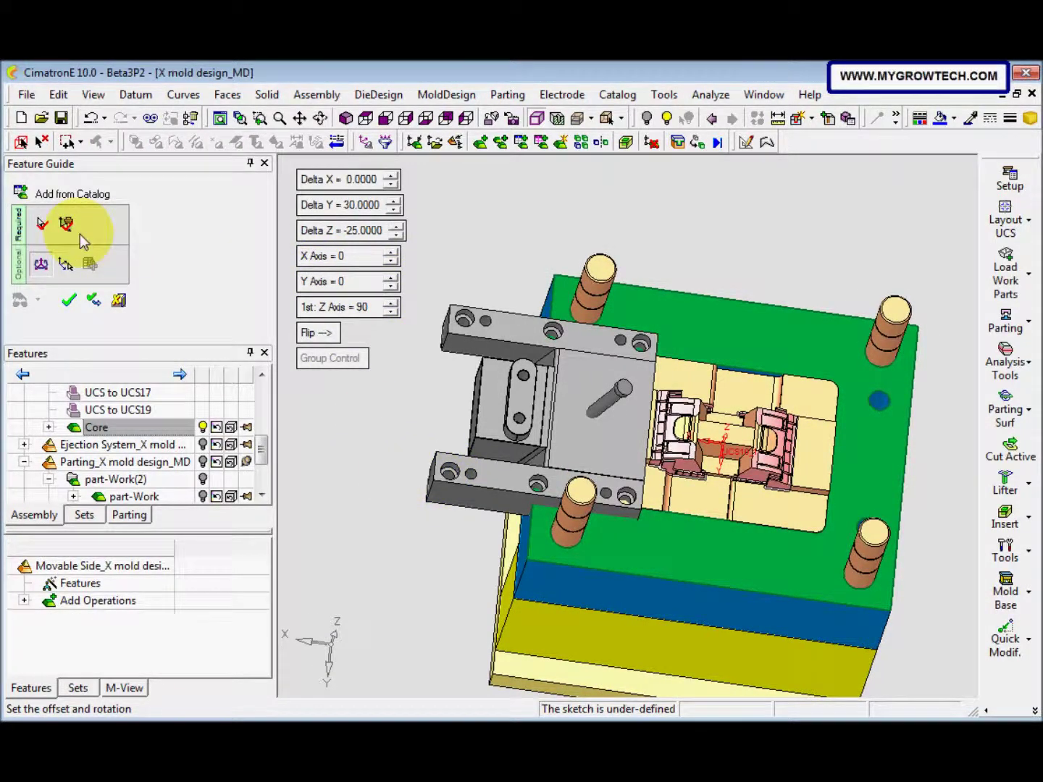
# - Edit the slide assembly's parameters and suppress both guide strips, Z 185 on the left rail and Z 185#1 on the right rail
pyautogui.click(69, 226)
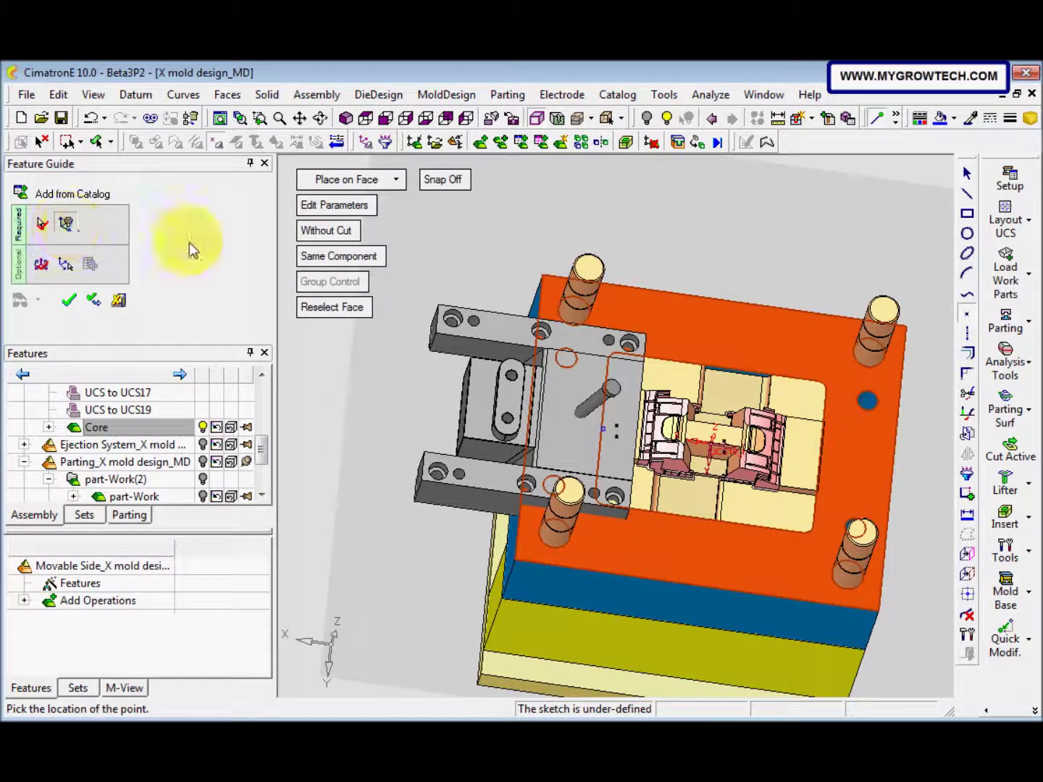
pyautogui.click(330, 212)
pyautogui.moveTo(303, 98); pyautogui.dragTo(387, 128)
pyautogui.click(315, 226)
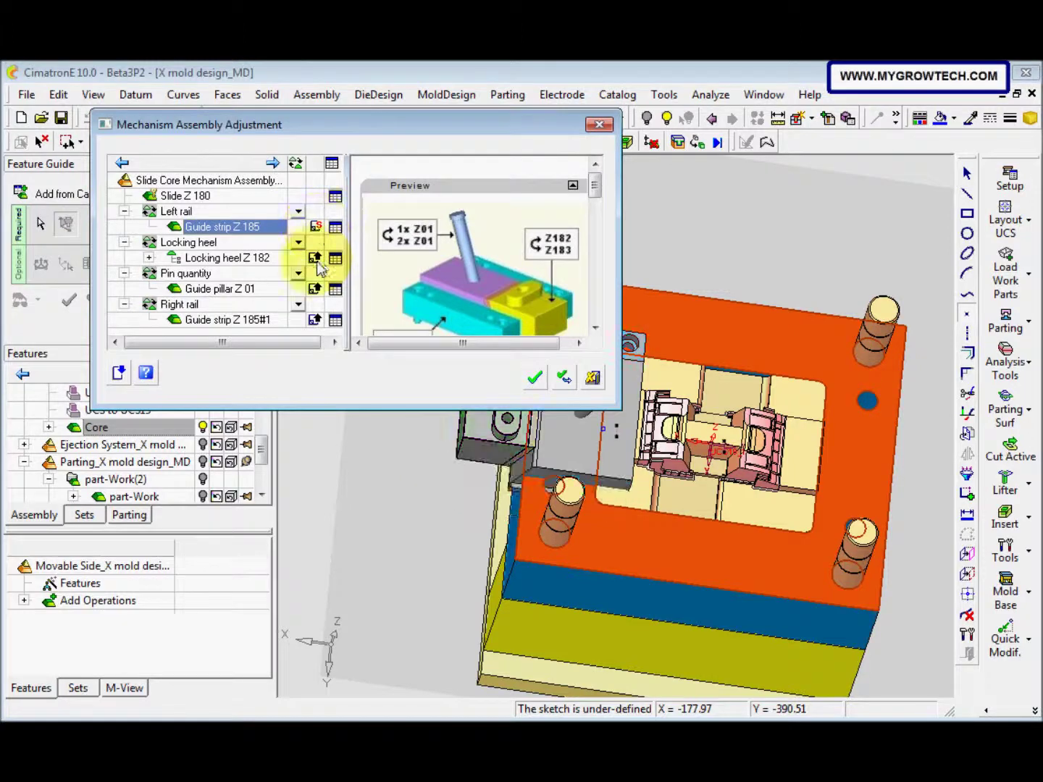
pyautogui.click(315, 320)
# - Change the Slide Z 180 to the catalog item Z 180 - 50x112x80 Mat. and apply the assembly adjustment
pyautogui.click(335, 197)
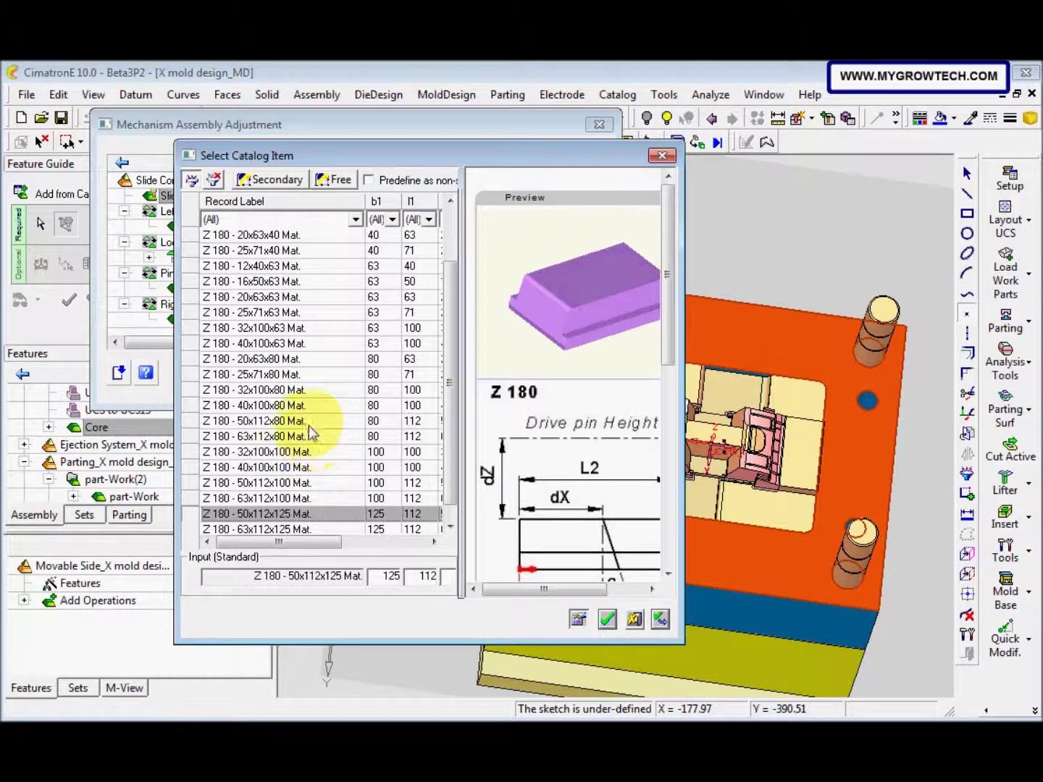
pyautogui.click(309, 420)
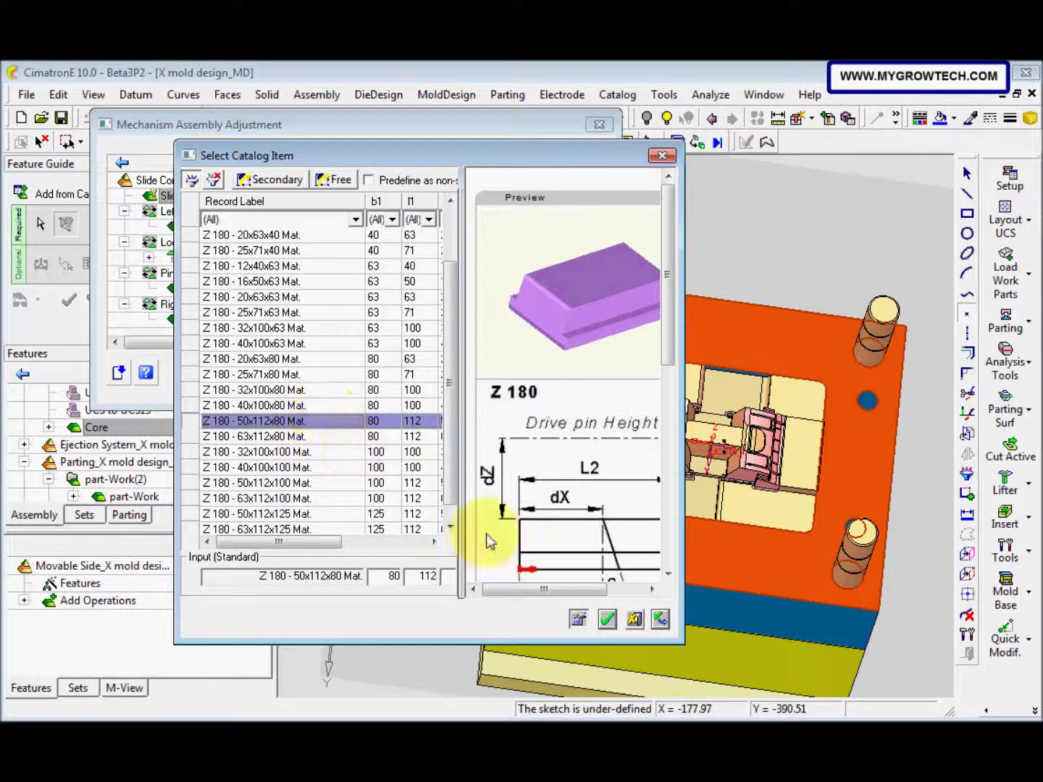
pyautogui.click(607, 619)
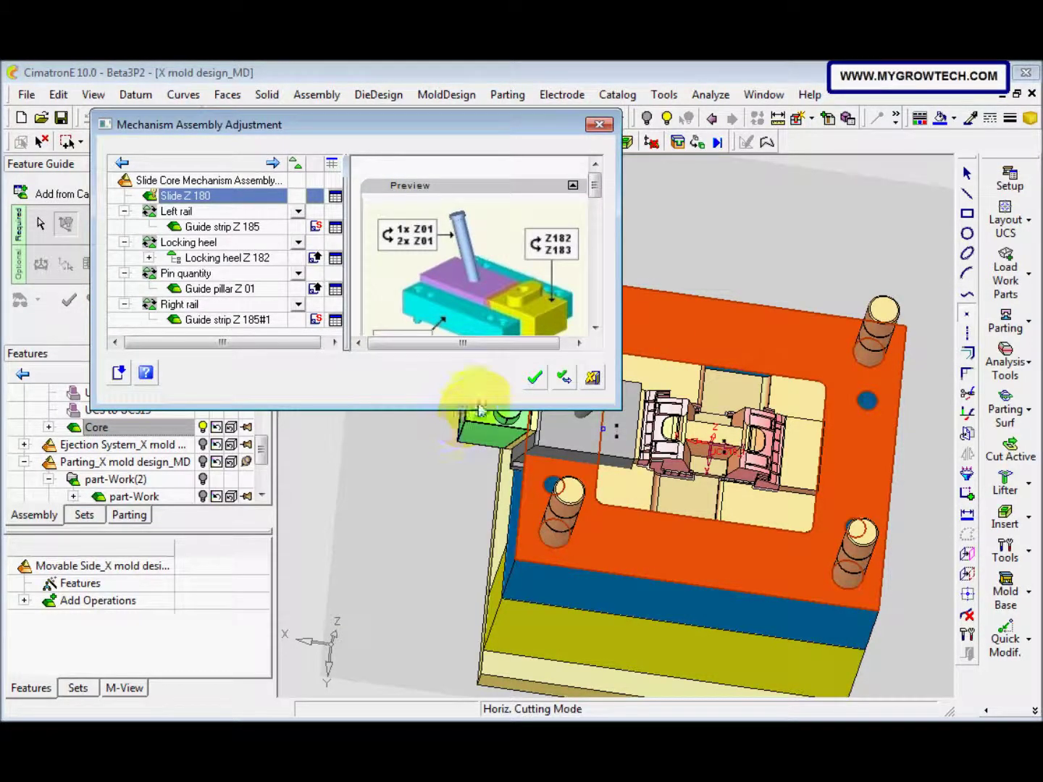
pyautogui.click(534, 379)
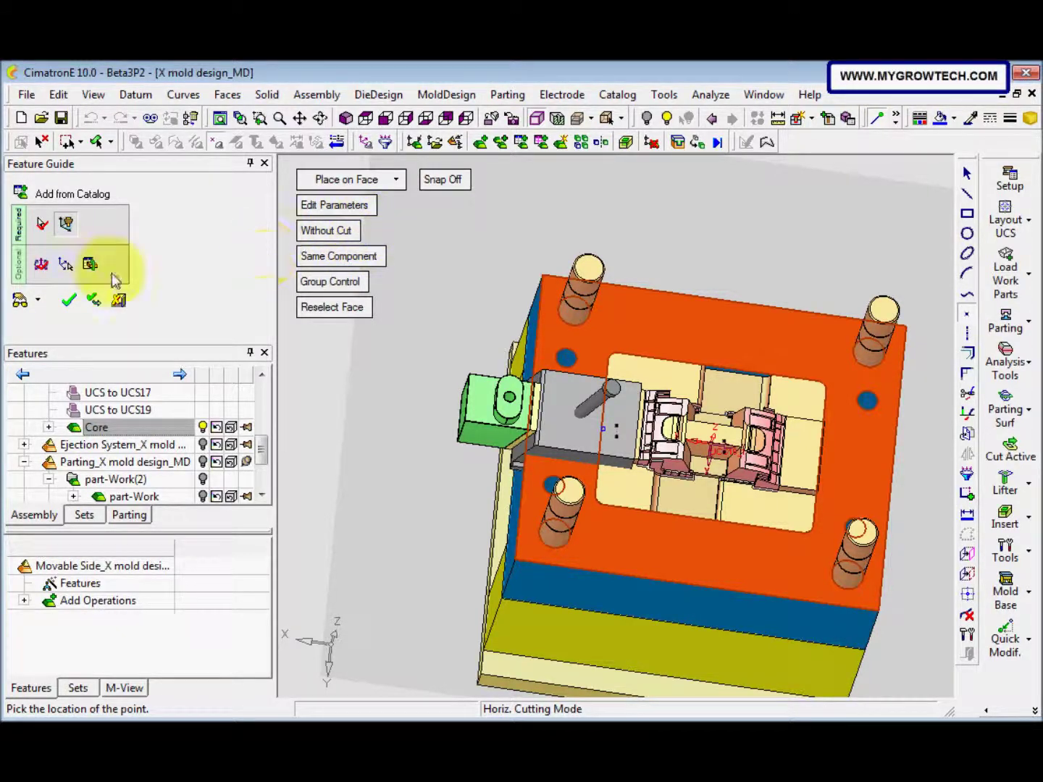
# - Offset the slide assembly by a Delta X of -3 mm and finish adding it to the movable side
pyautogui.click(41, 266)
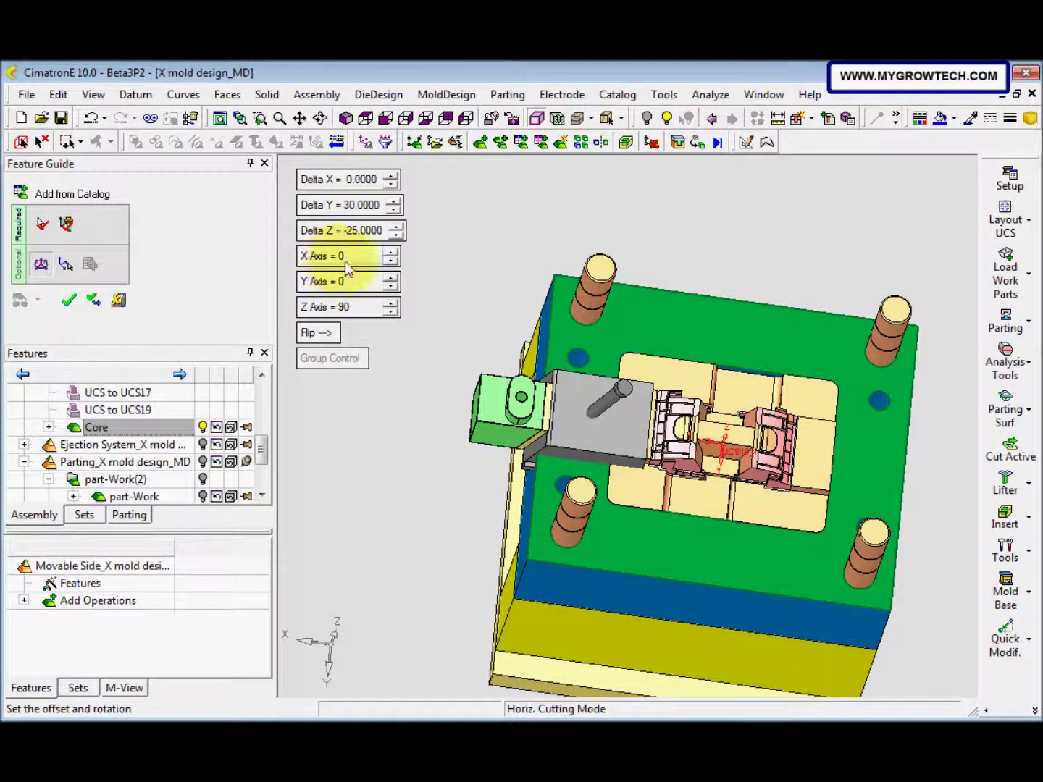
pyautogui.click(358, 182)
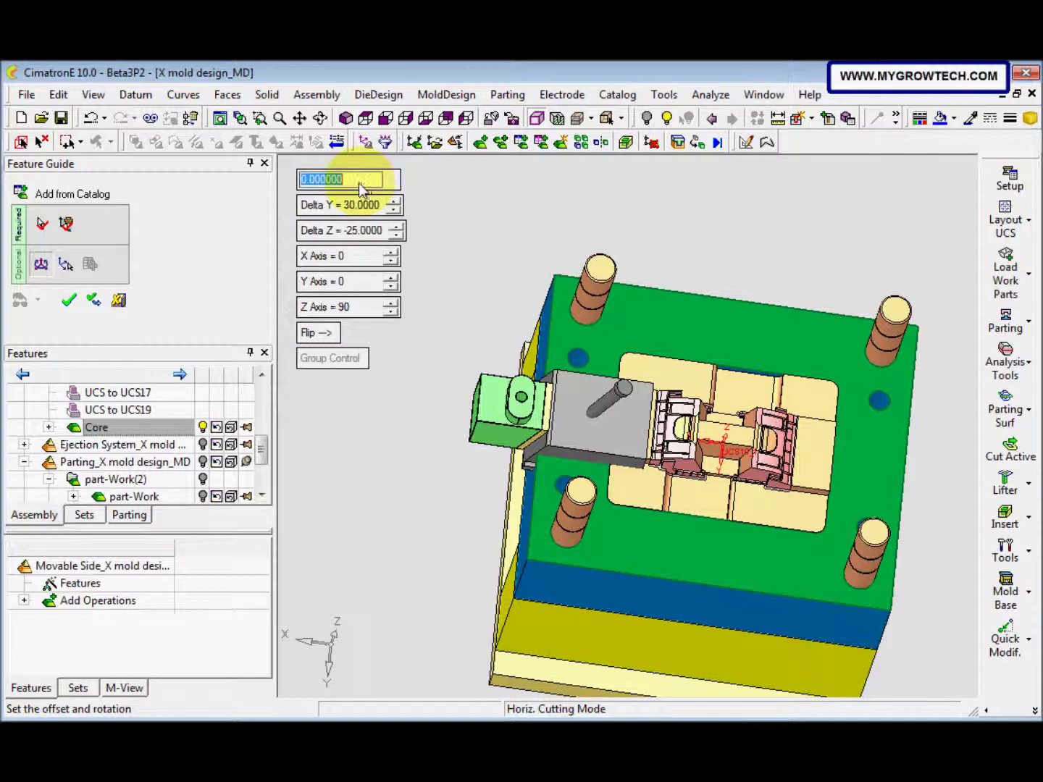
pyautogui.press('BackSpace')
pyautogui.write('-3')
pyautogui.press('Return')
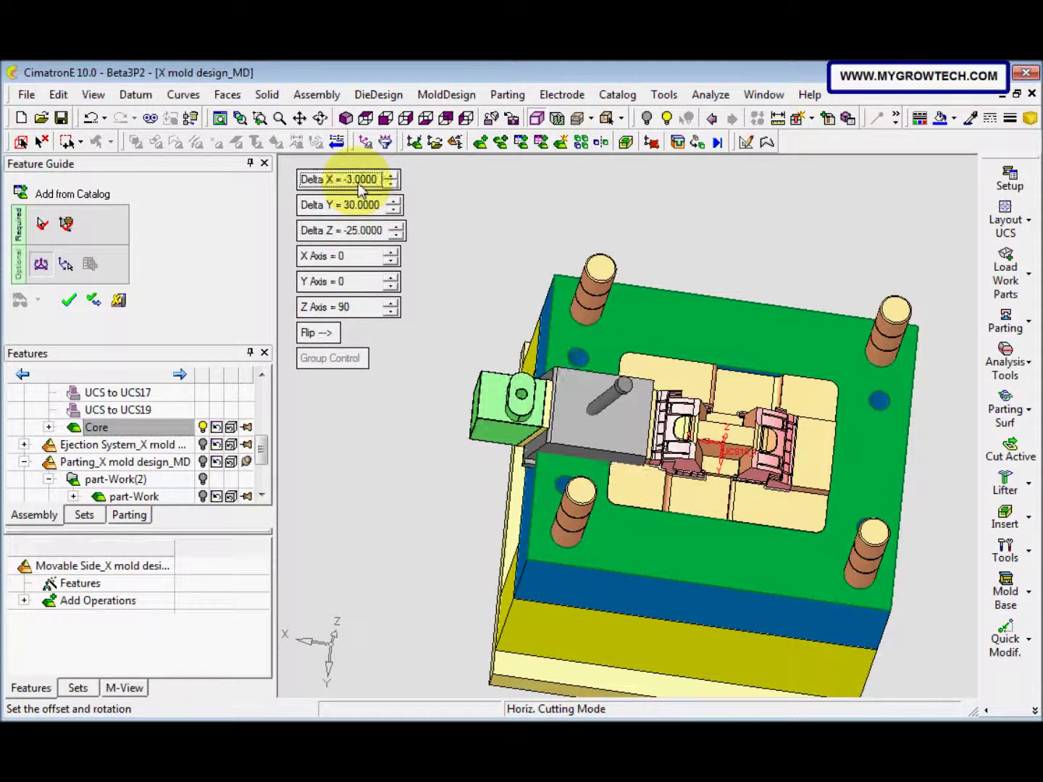
pyautogui.click(366, 118)
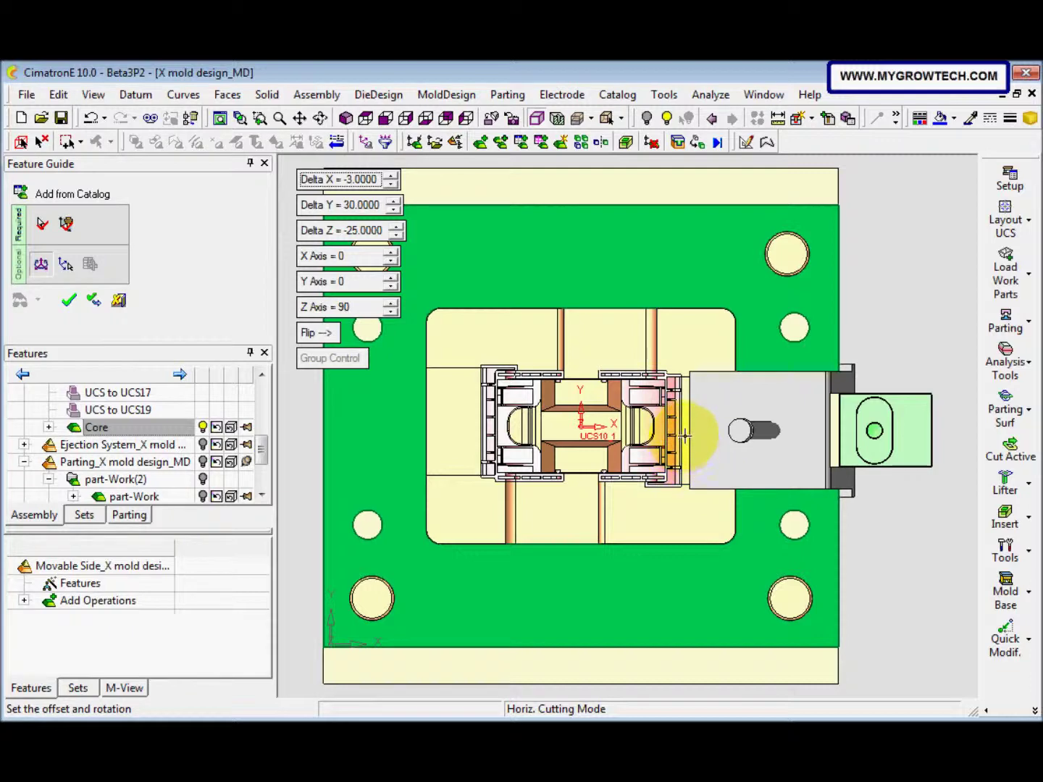
pyautogui.click(65, 226)
pyautogui.click(517, 308)
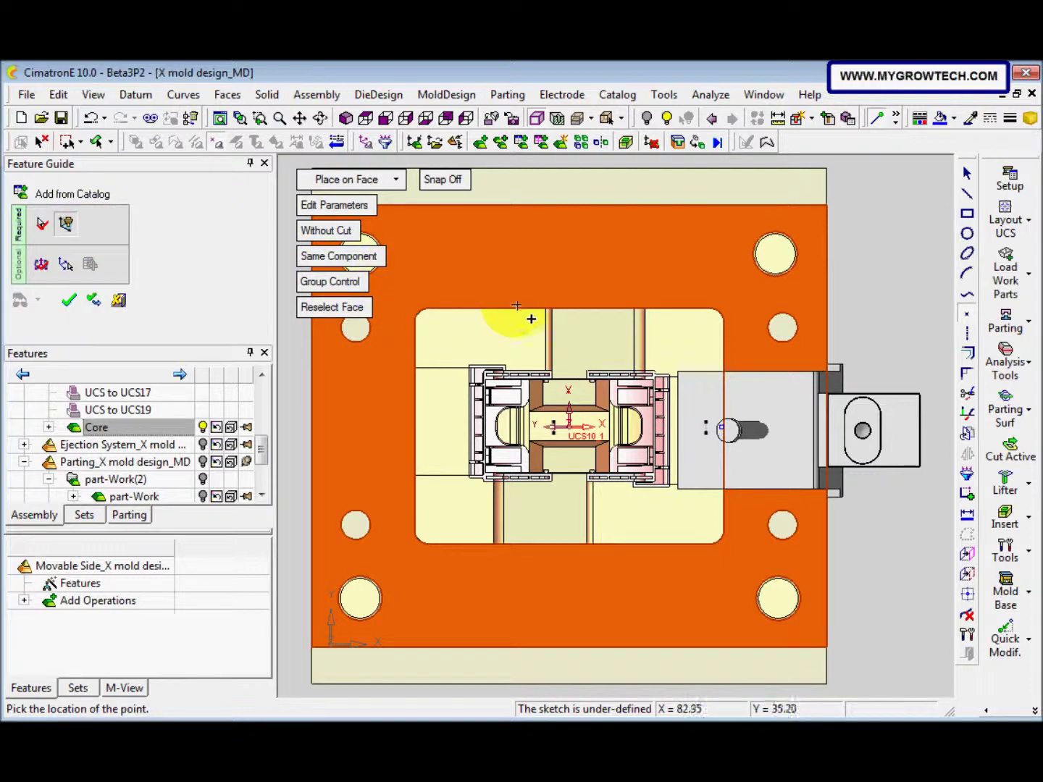
pyautogui.click(68, 303)
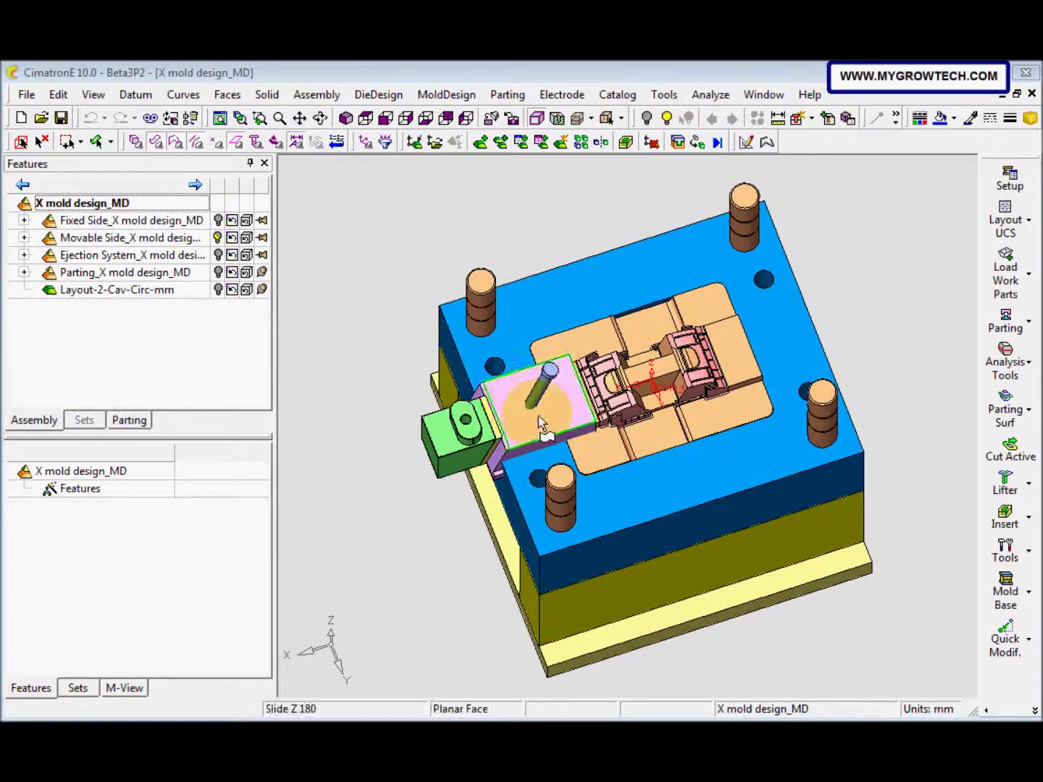
# - Open the catalog record of the Slide Z 180 body from its l1 dimension and predefine it as non-standard
pyautogui.click(538, 416)
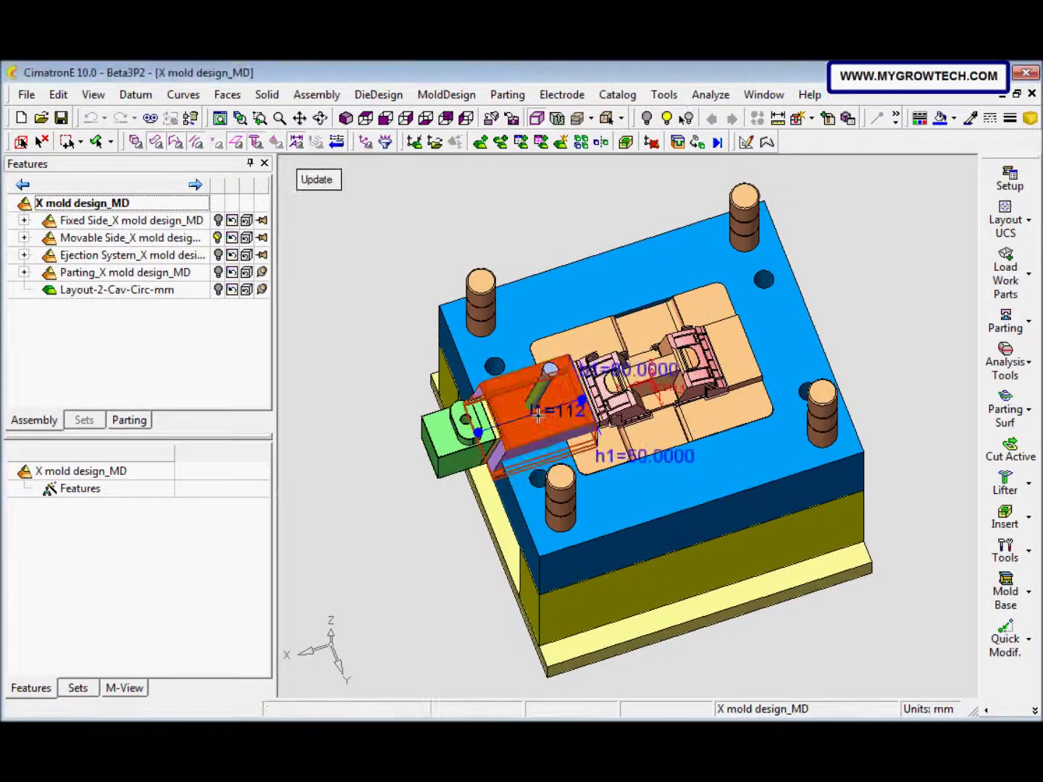
pyautogui.scroll(2, 553, 414)
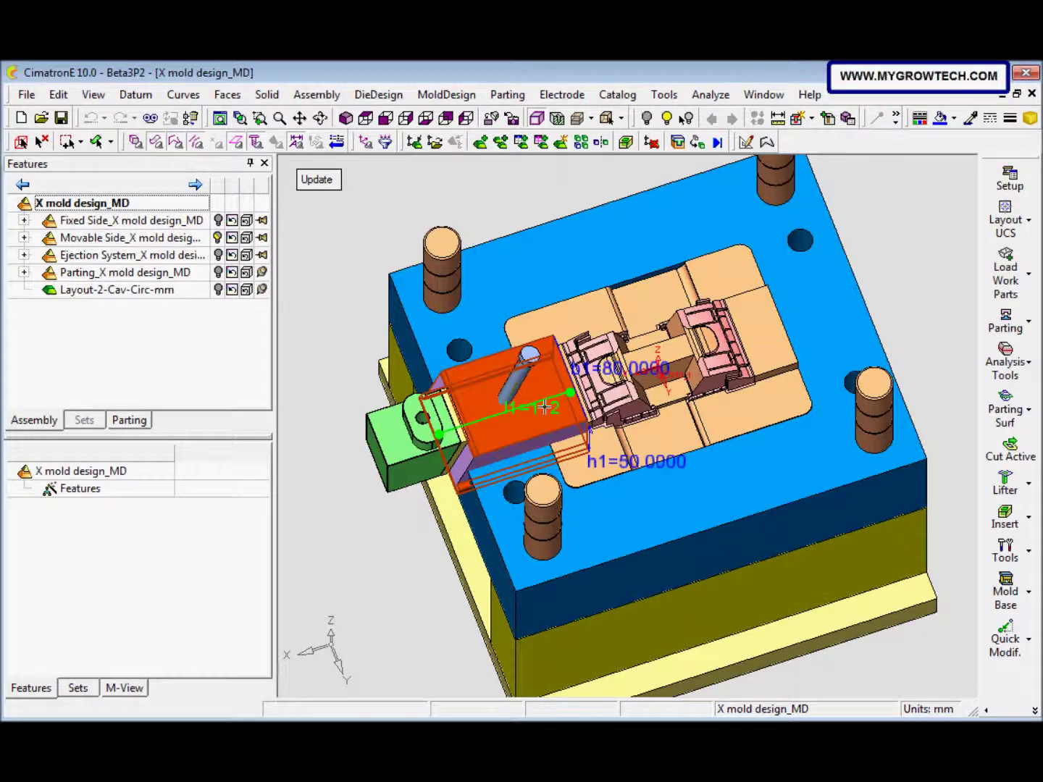
pyautogui.click(544, 407)
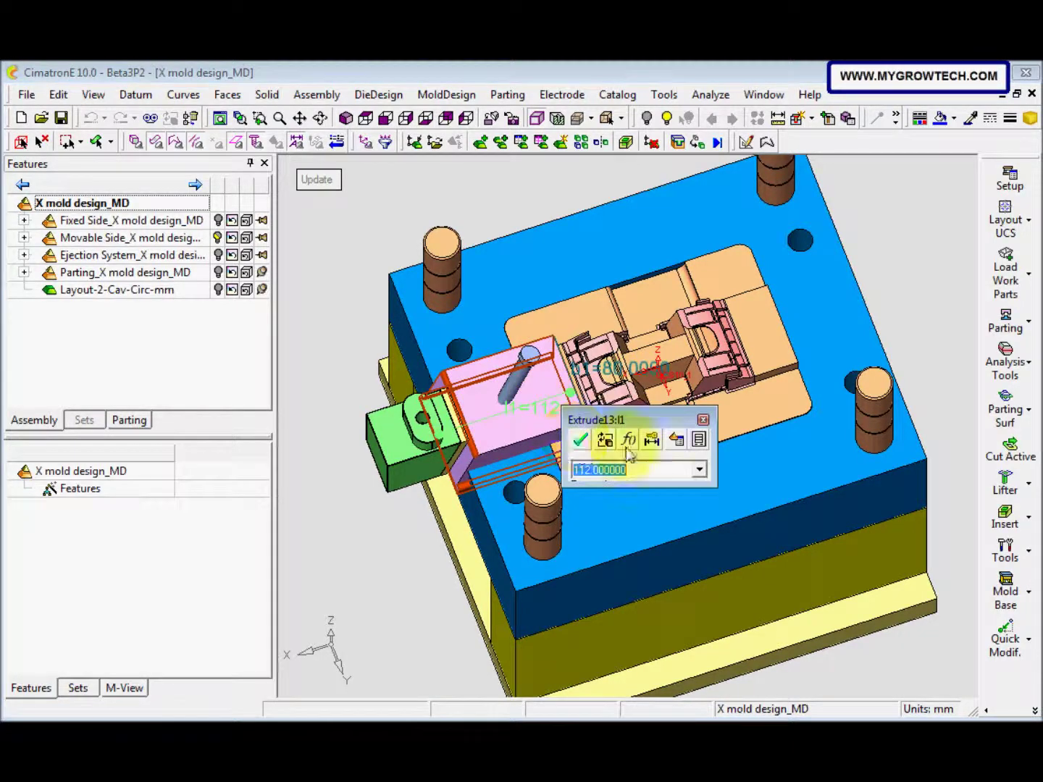
pyautogui.click(699, 440)
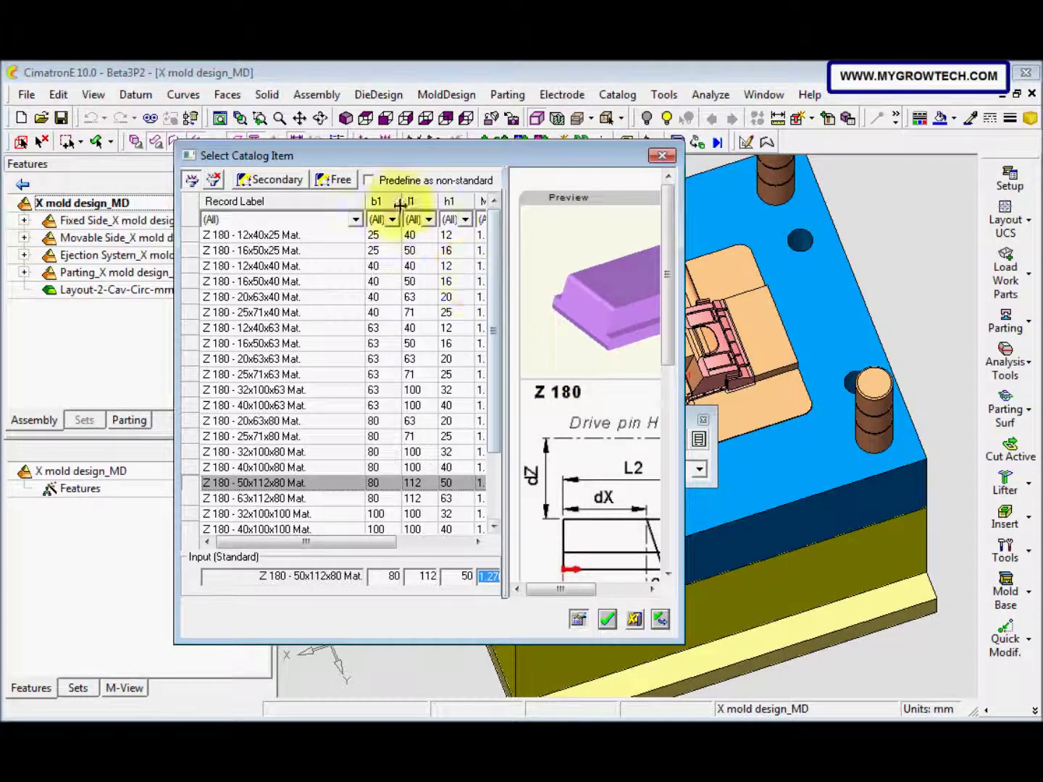
pyautogui.click(369, 180)
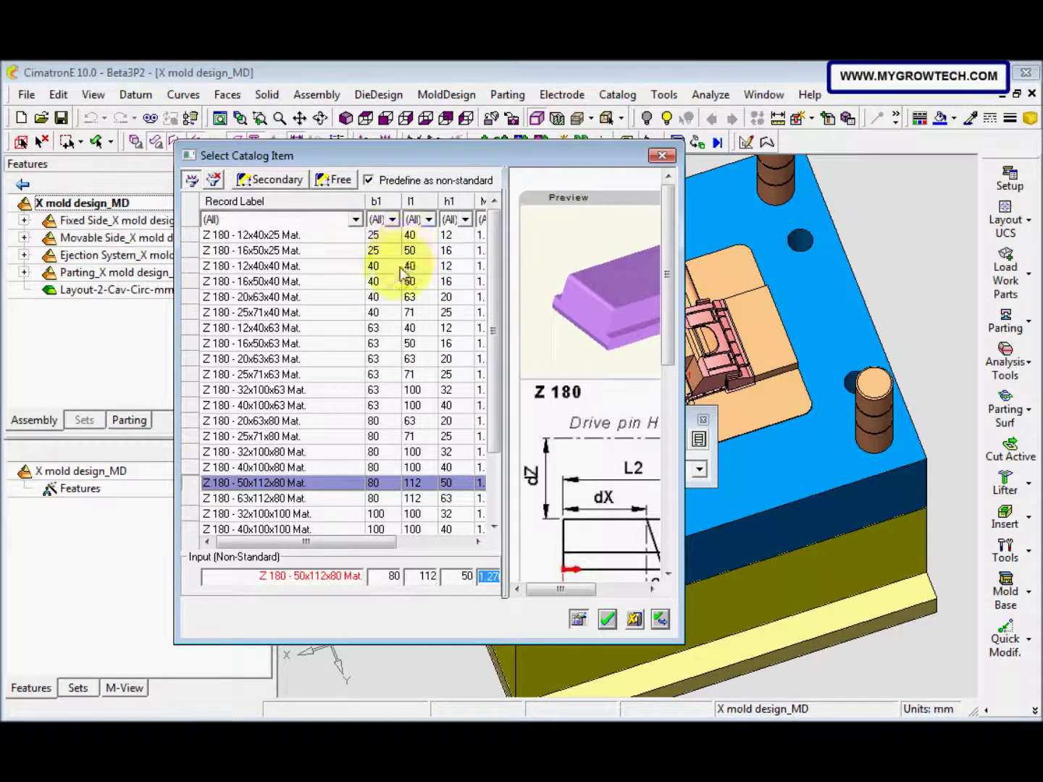
pyautogui.click(607, 618)
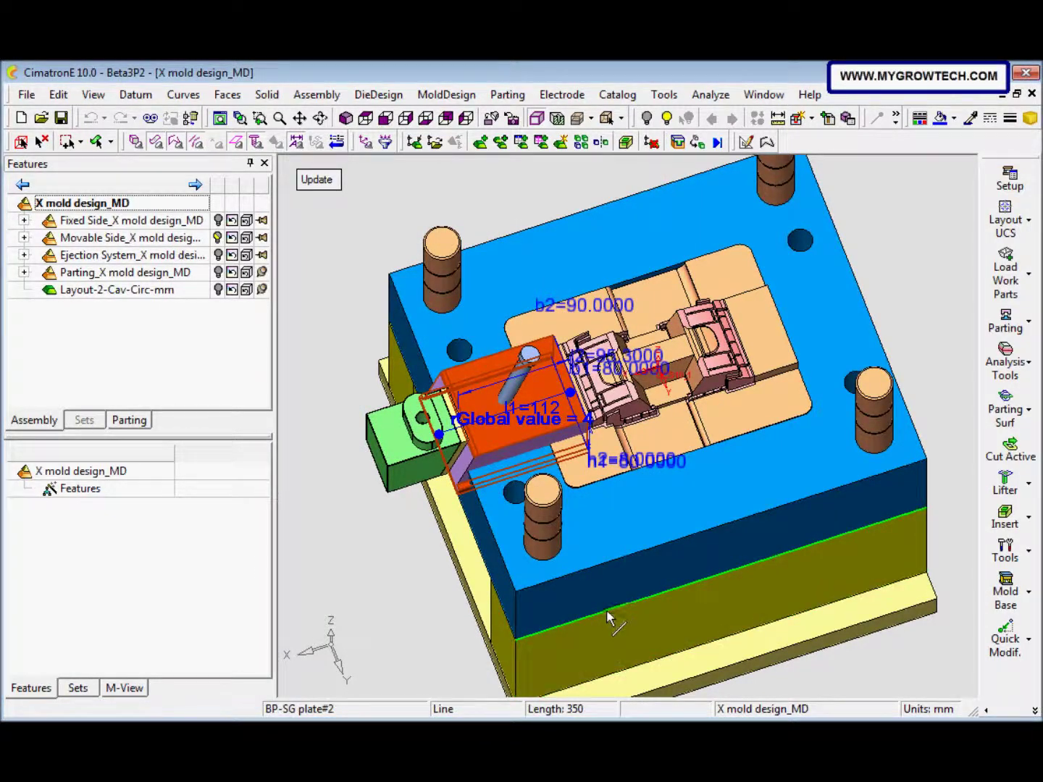
# - Shorten the slide body's l1 dimension by 60 mm to 52 mm
pyautogui.doubleClick(543, 410)
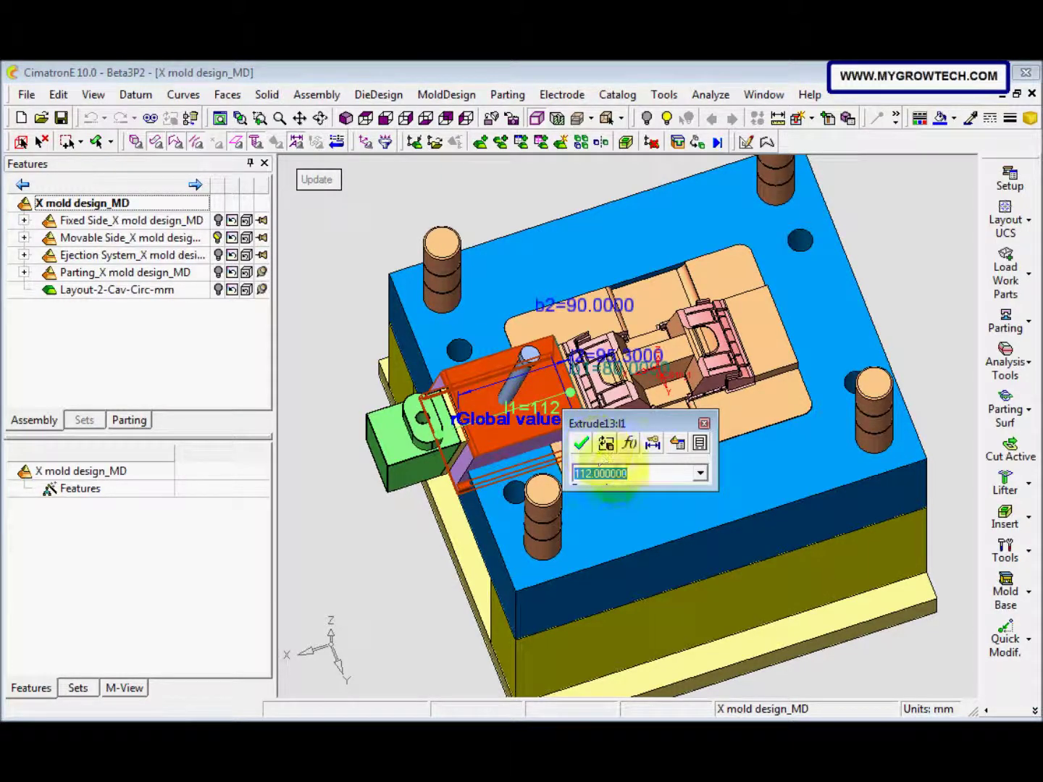
pyautogui.click(638, 478)
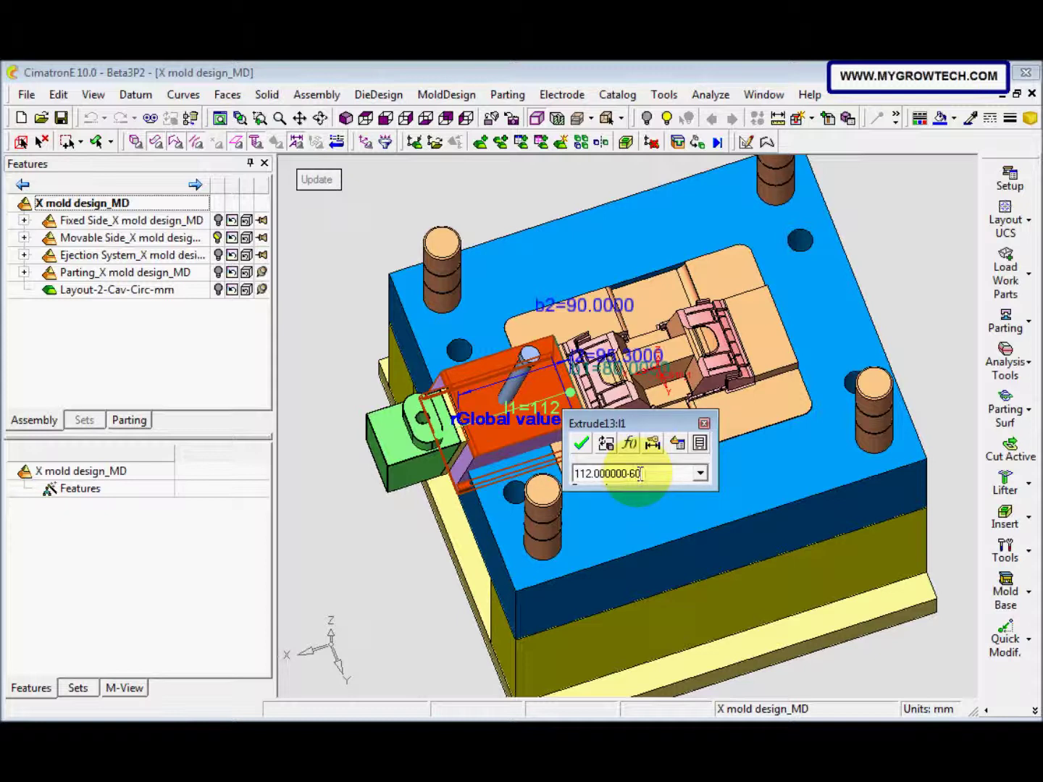
pyautogui.write('-60')
pyautogui.press('Return')
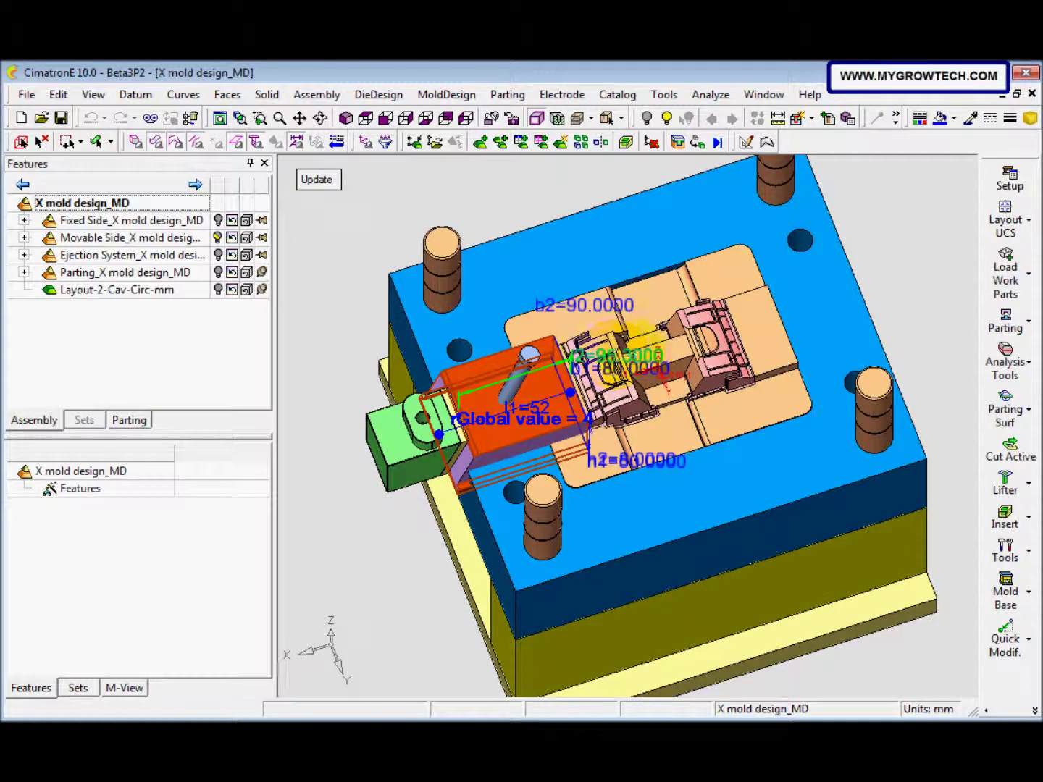
# - Shorten the slide body's l2 dimension by 60 mm to 35.3 mm and update the slide
pyautogui.doubleClick(633, 354)
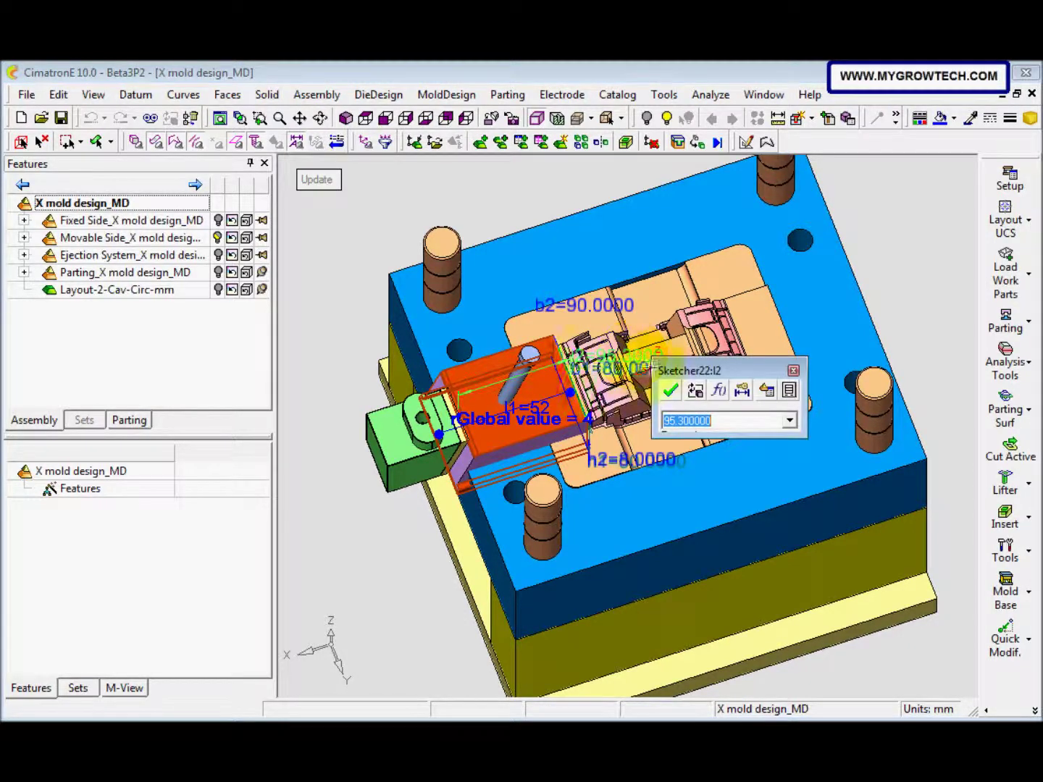
pyautogui.click(740, 421)
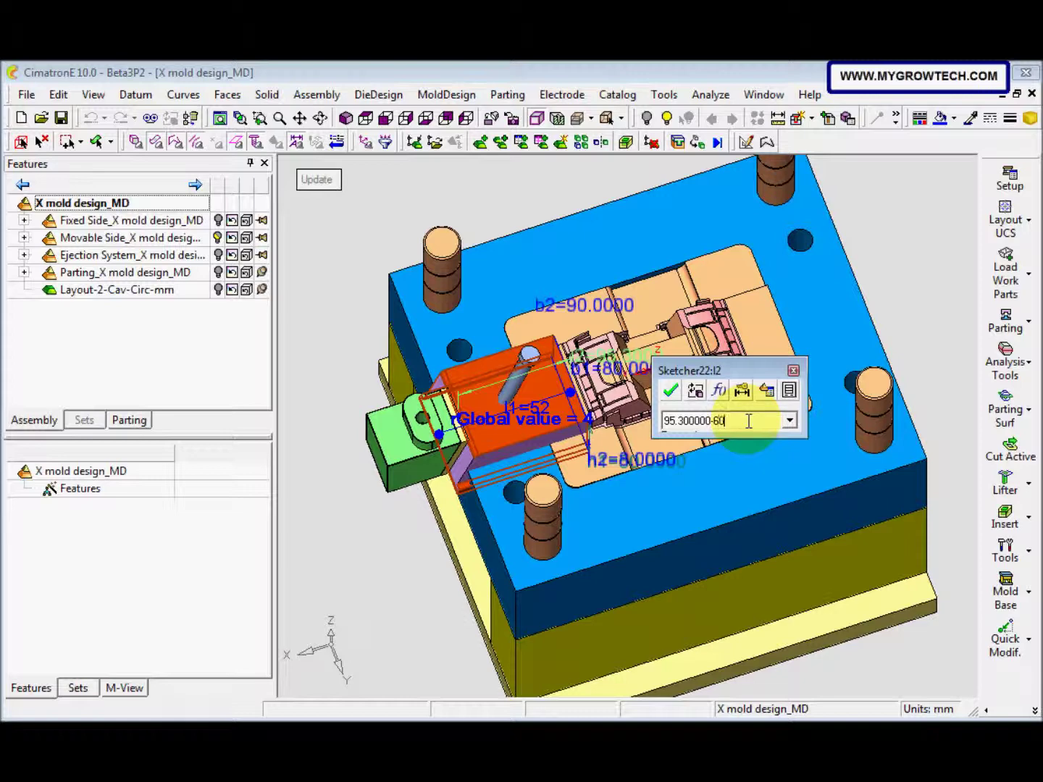
pyautogui.press('Return')
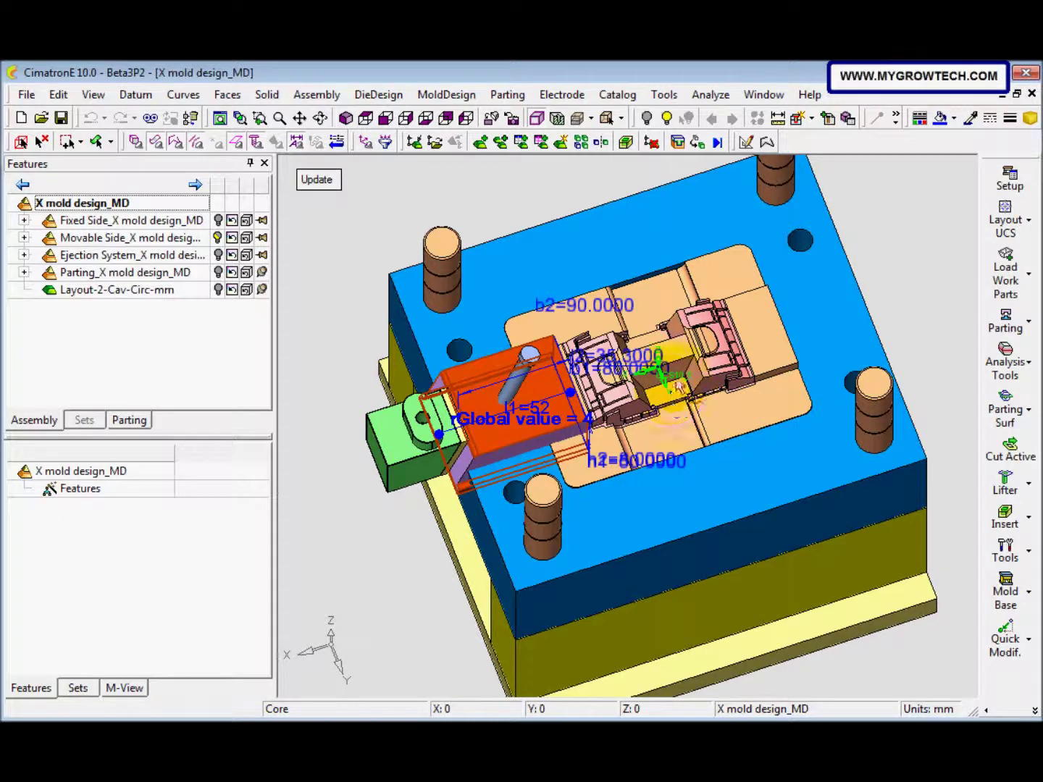
pyautogui.click(315, 180)
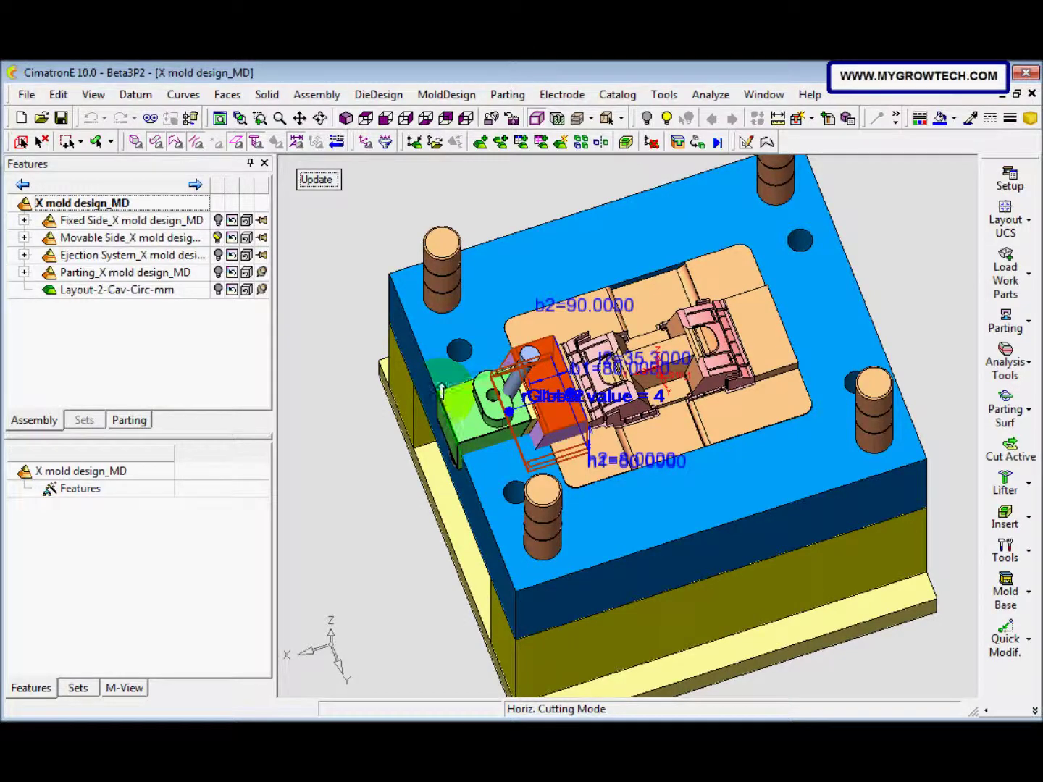
pyautogui.click(322, 279)
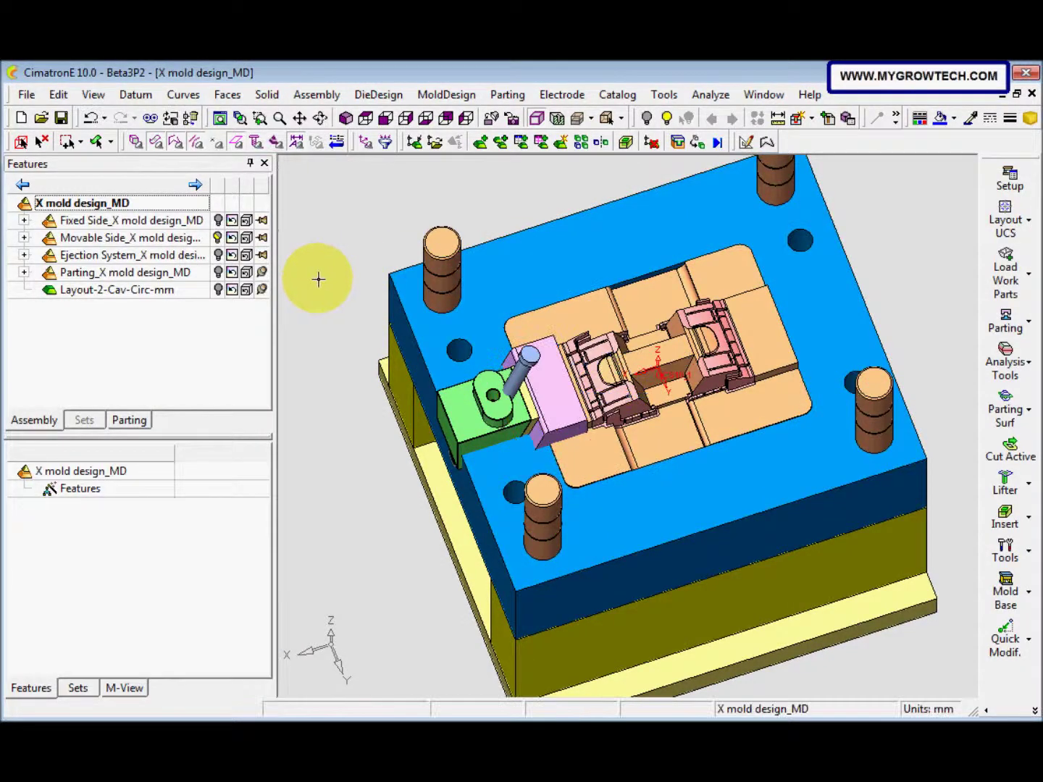
# - Activate the Slide Core Mechanism Assembly component under the Movable Side
pyautogui.click(24, 255)
pyautogui.click(24, 255)
pyautogui.click(24, 238)
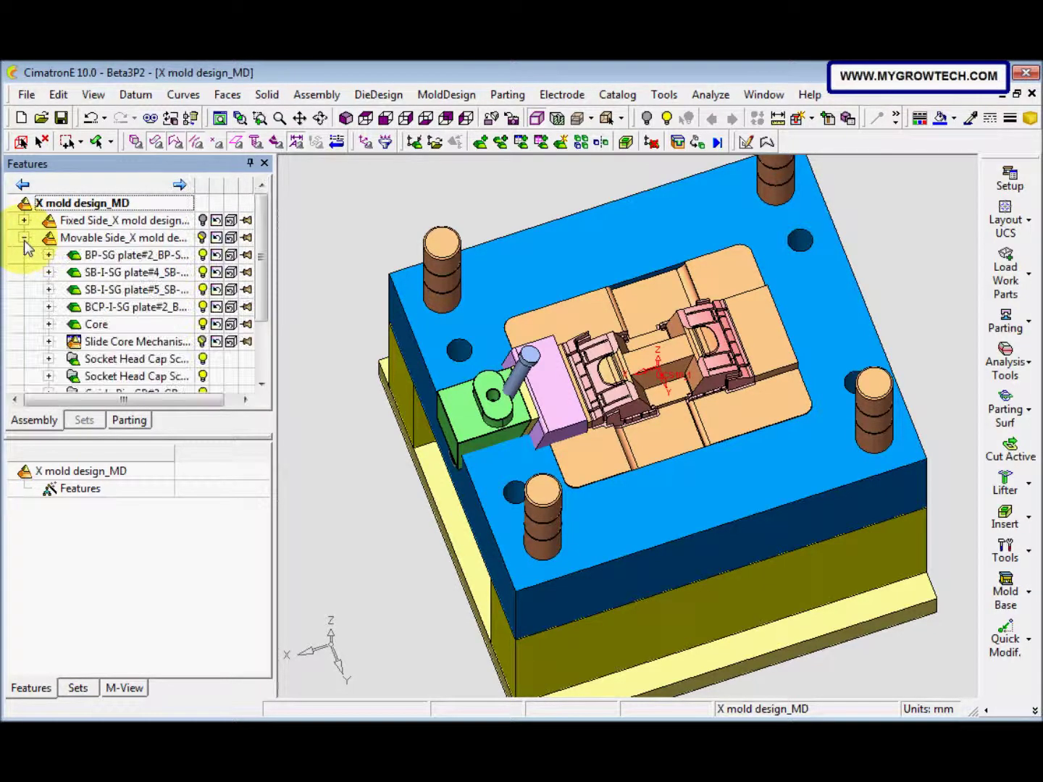
pyautogui.rightClick(168, 341)
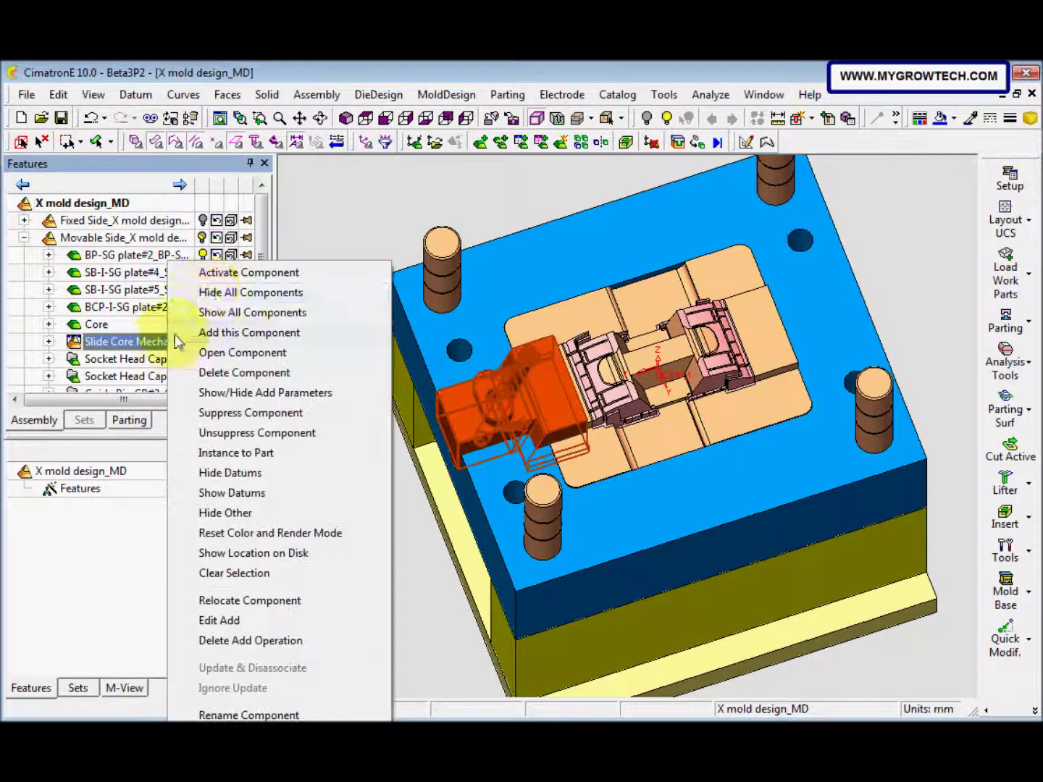
pyautogui.click(221, 277)
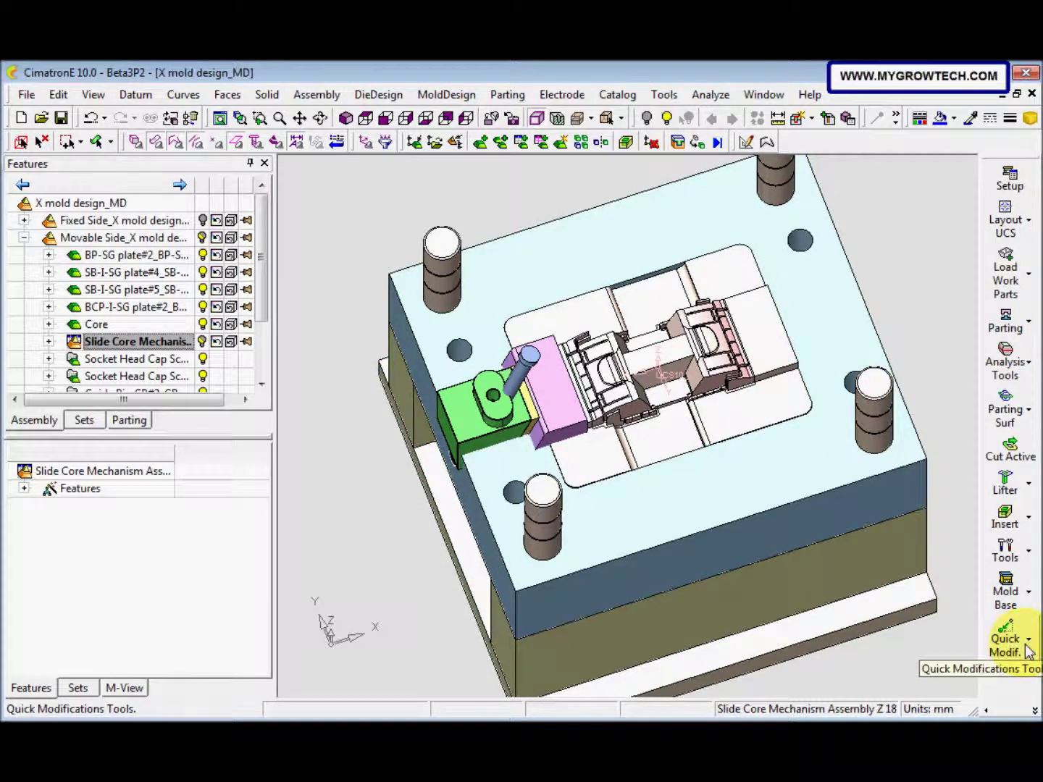
# - Start relocating the slide's angled guide pillar and show the fixed side's AP-I-SG plate in a wireframe front view
pyautogui.click(1029, 650)
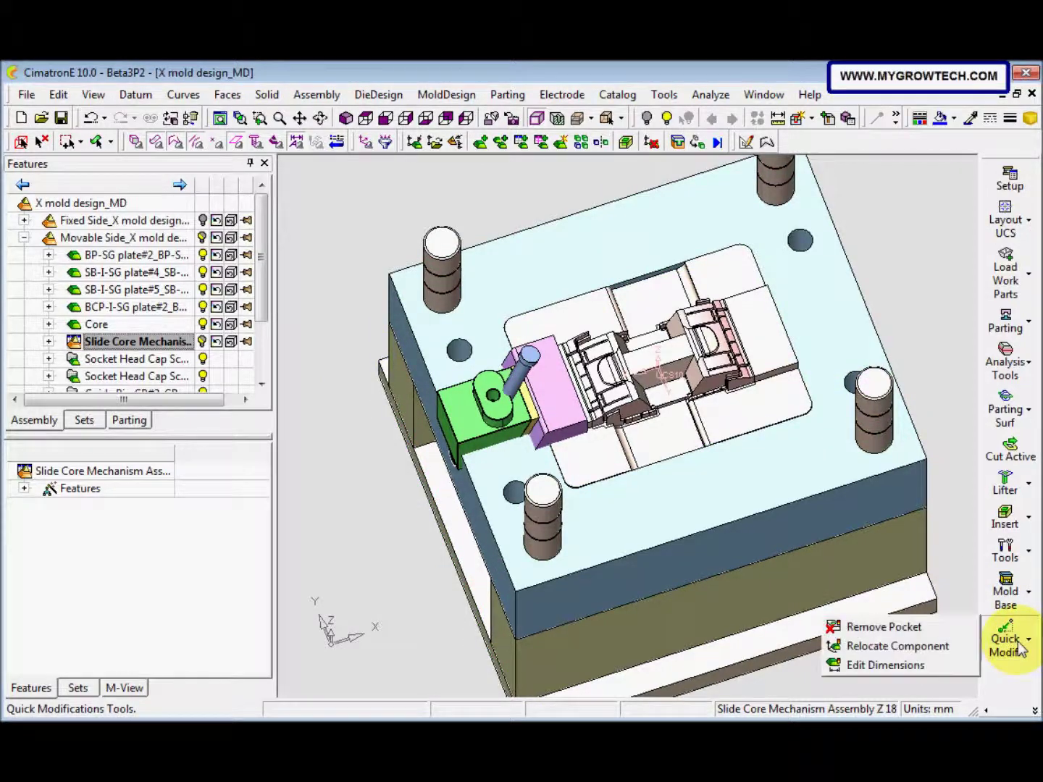
pyautogui.click(938, 648)
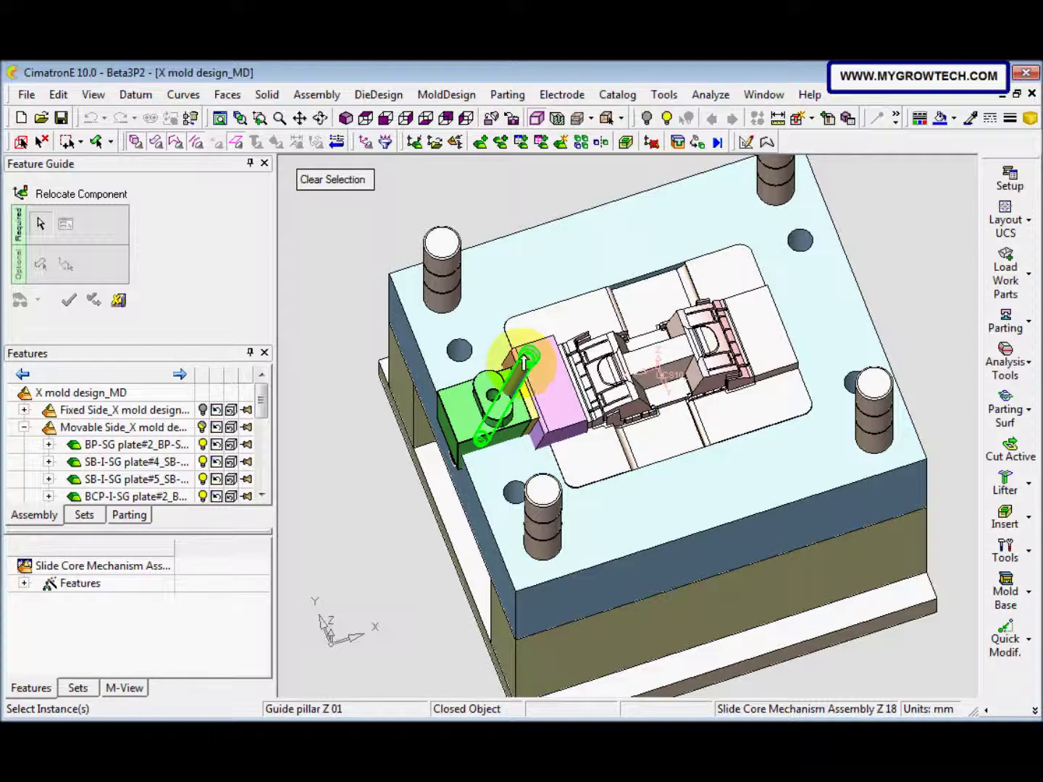
pyautogui.click(511, 366)
pyautogui.middleClick(345, 328)
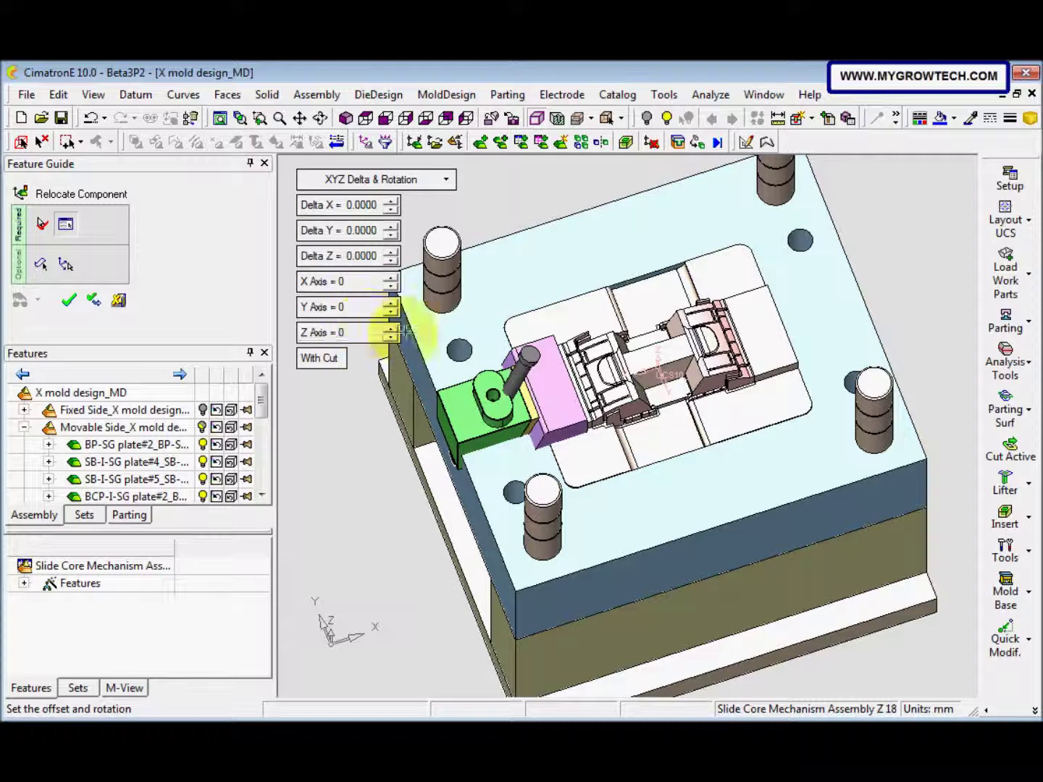
pyautogui.click(387, 121)
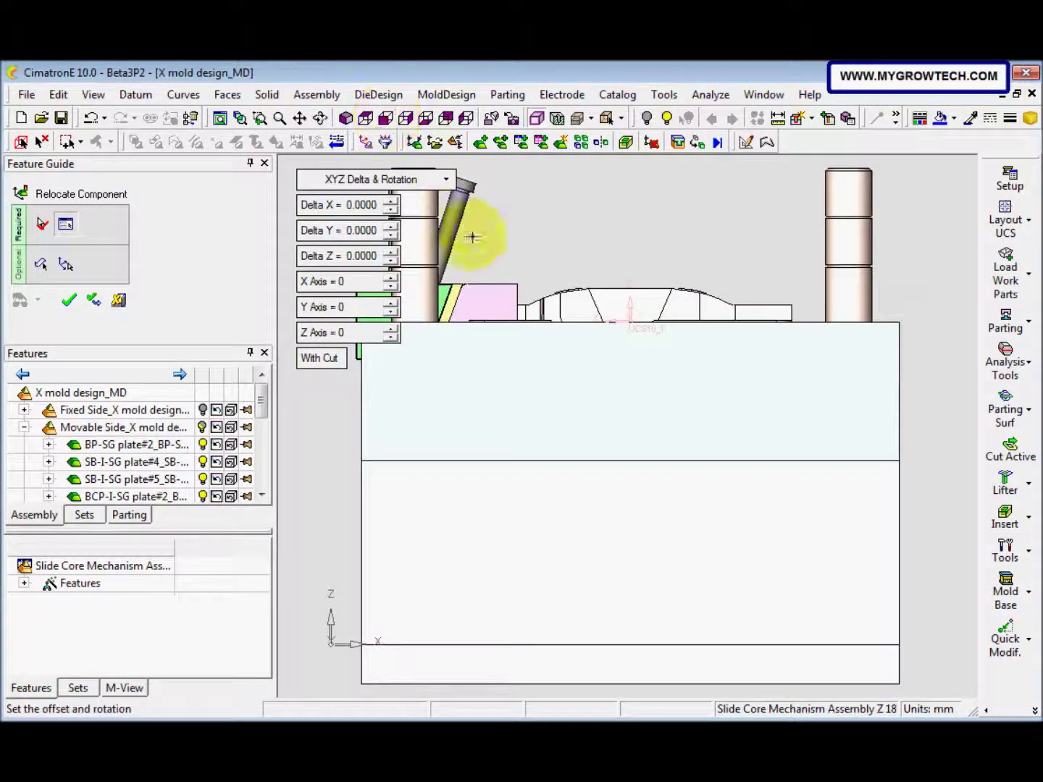
pyautogui.click(579, 122)
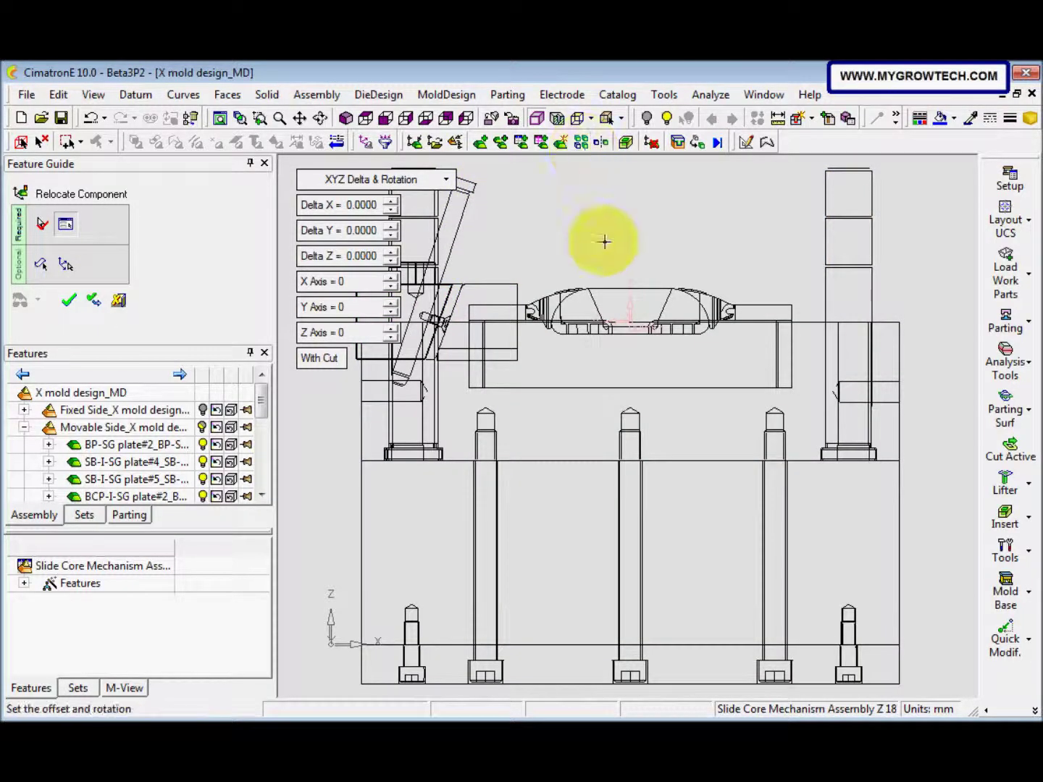
pyautogui.moveTo(610, 279); pyautogui.dragTo(659, 296, button='middle')
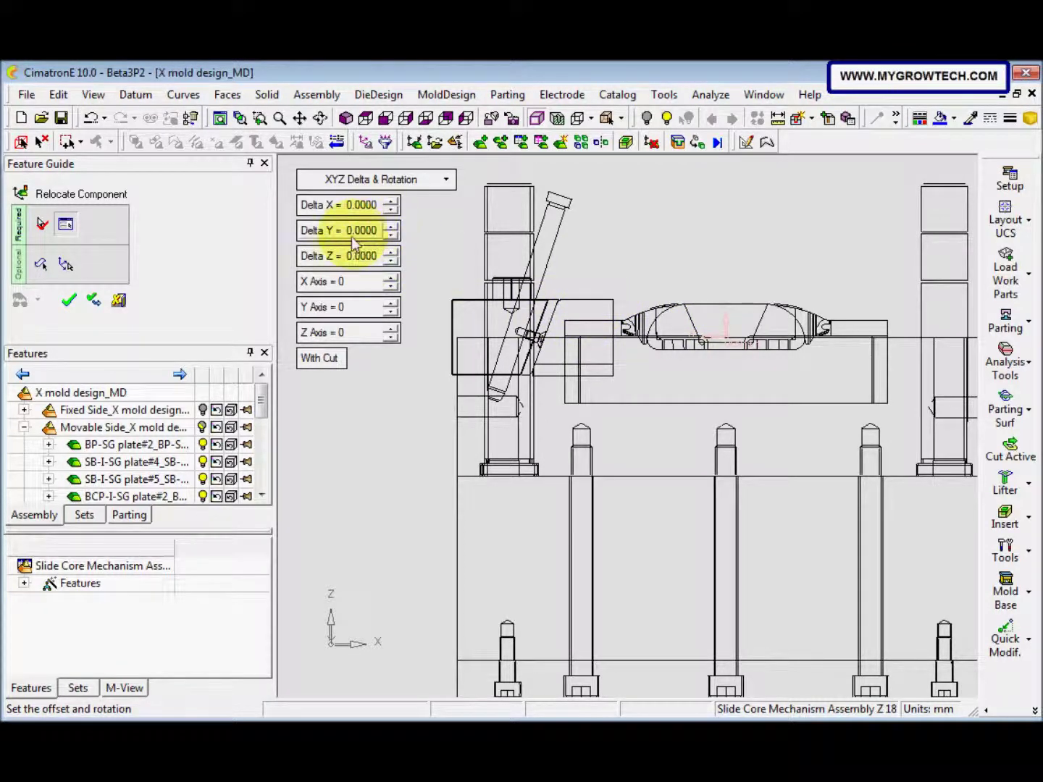
pyautogui.click(24, 410)
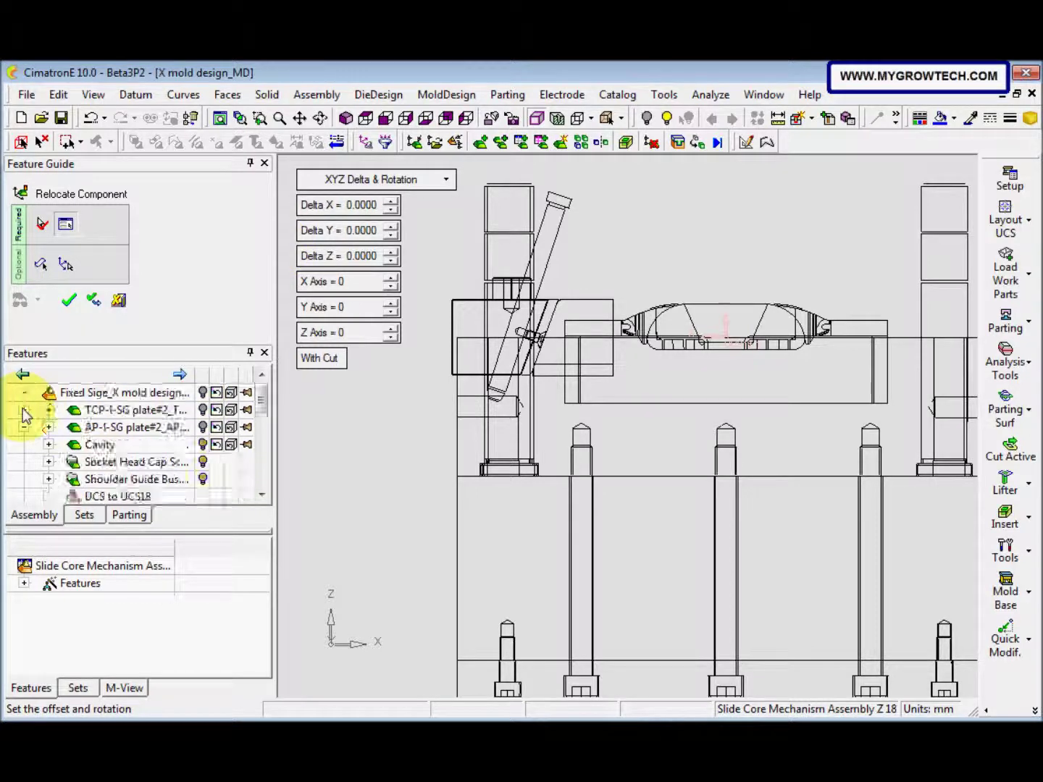
pyautogui.click(204, 429)
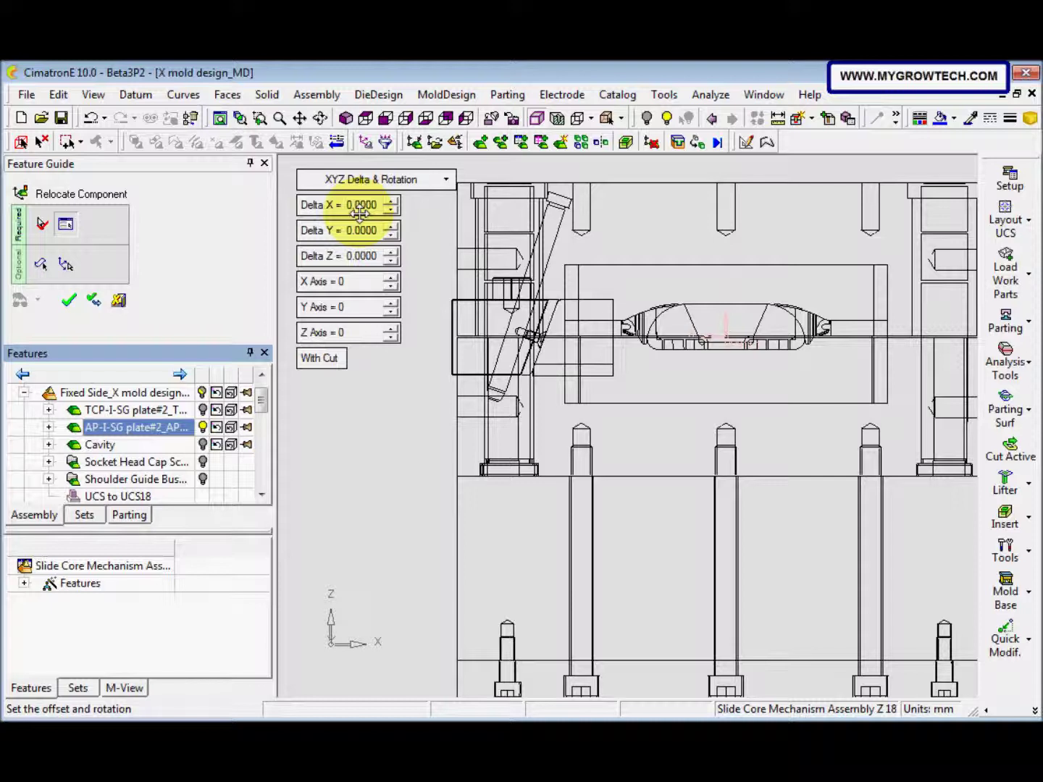
# - Relocate the angled guide pillar by 10 mm in Z and 40 mm in X, and restore the shaded display
pyautogui.click(360, 258)
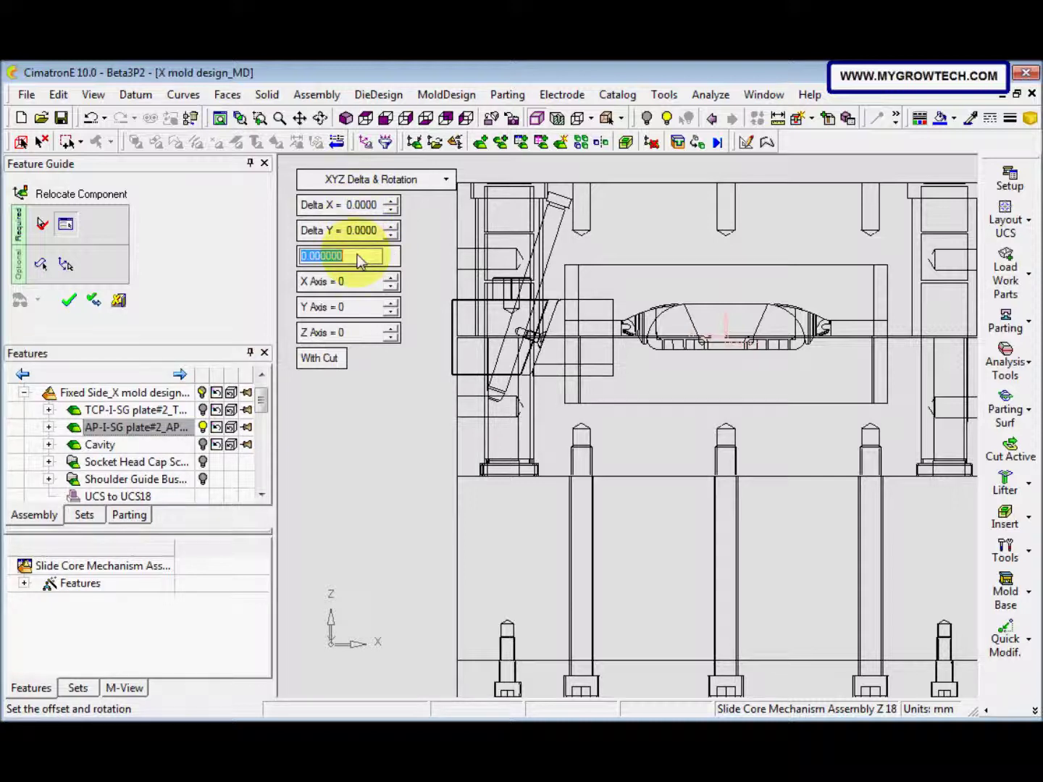
pyautogui.write('10')
pyautogui.press('Return')
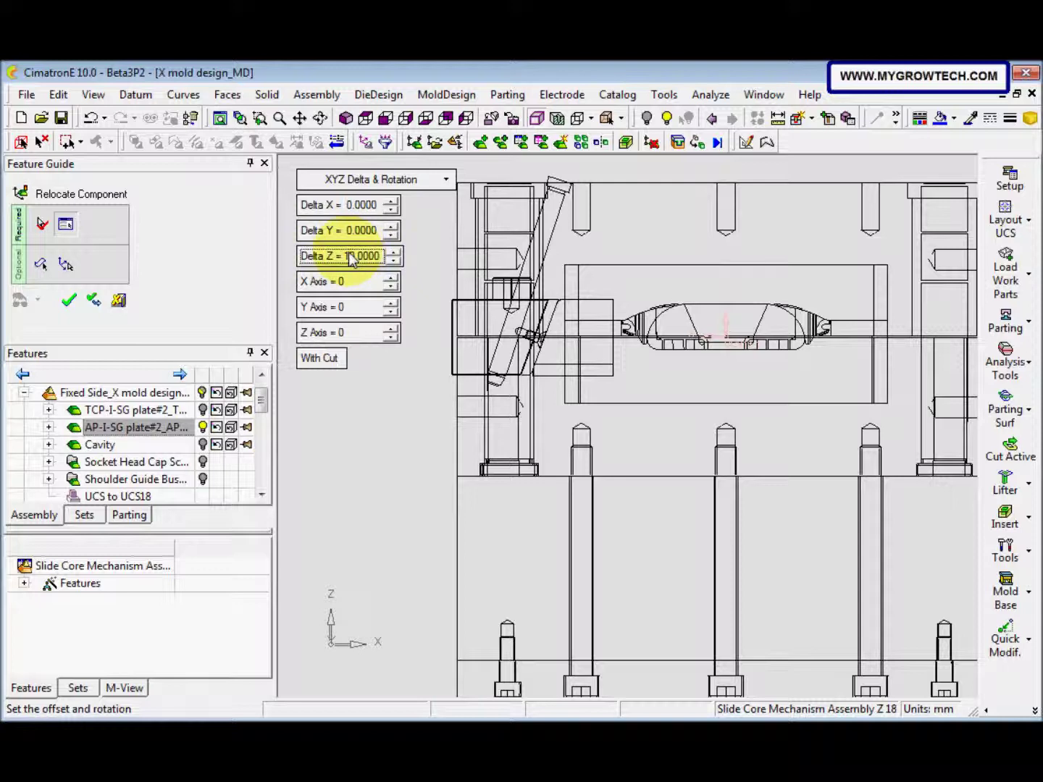
pyautogui.click(362, 208)
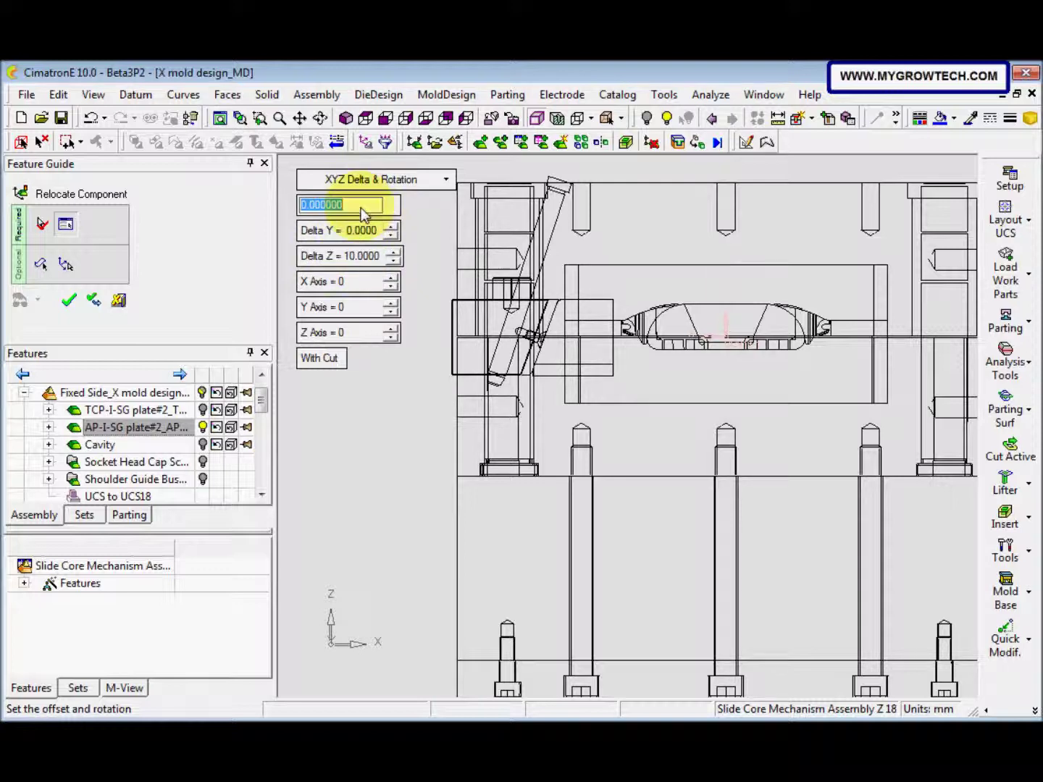
pyautogui.write('40')
pyautogui.press('Return')
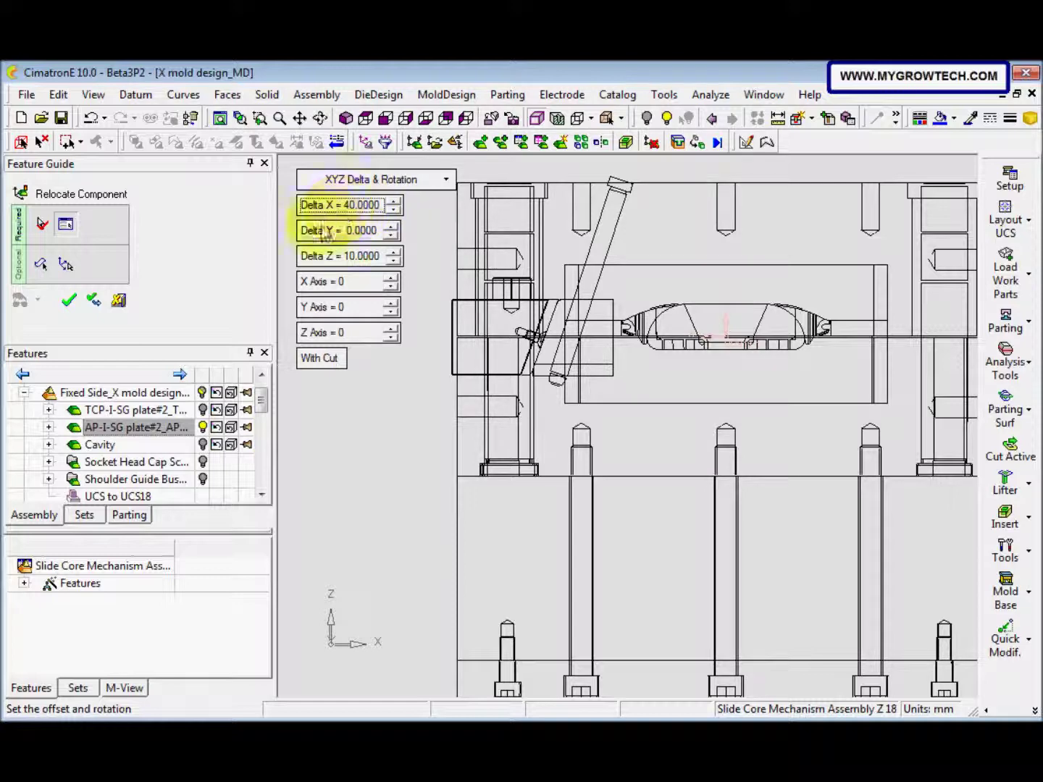
pyautogui.click(72, 303)
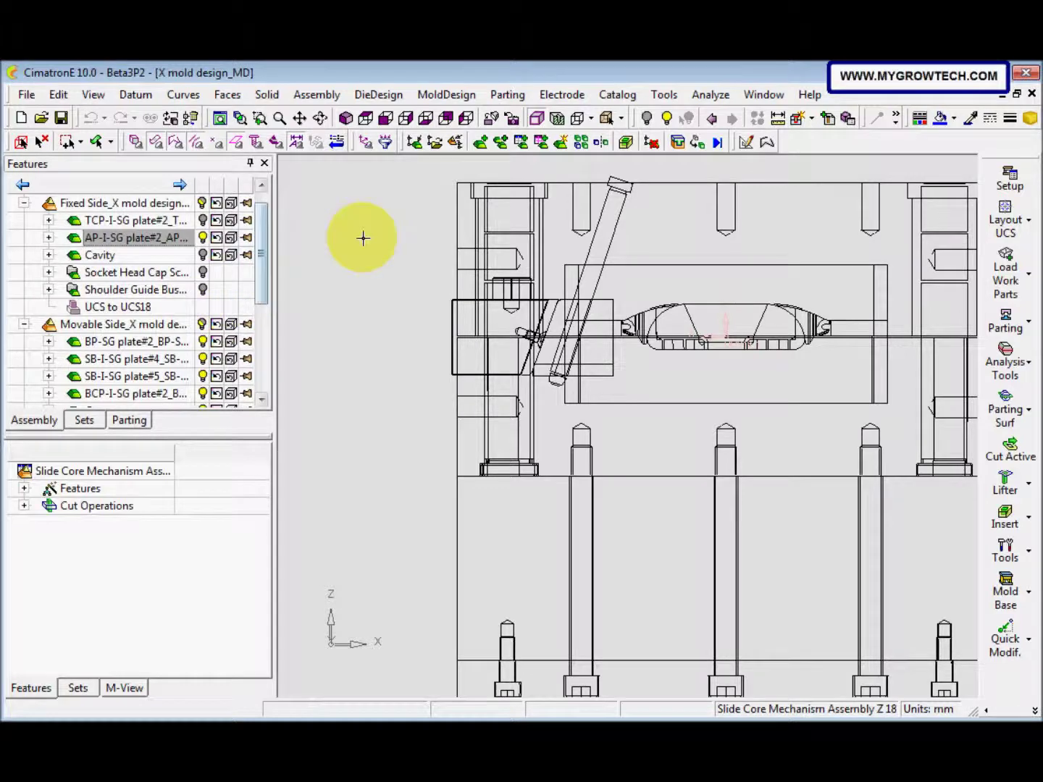
pyautogui.click(577, 120)
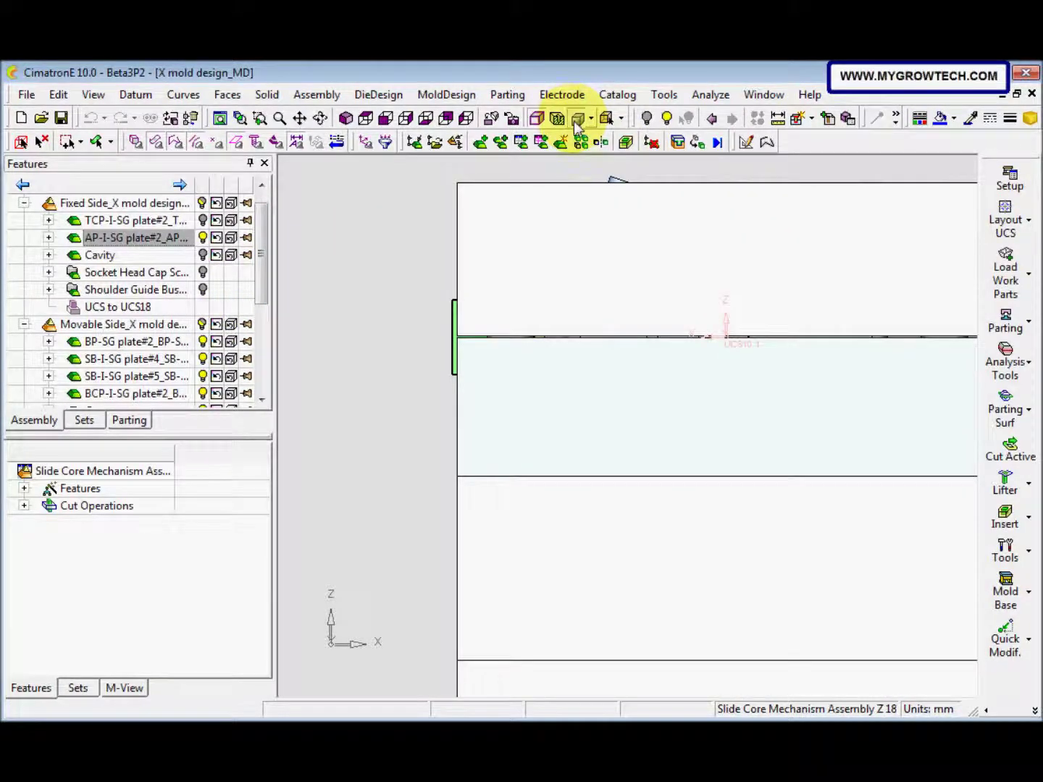